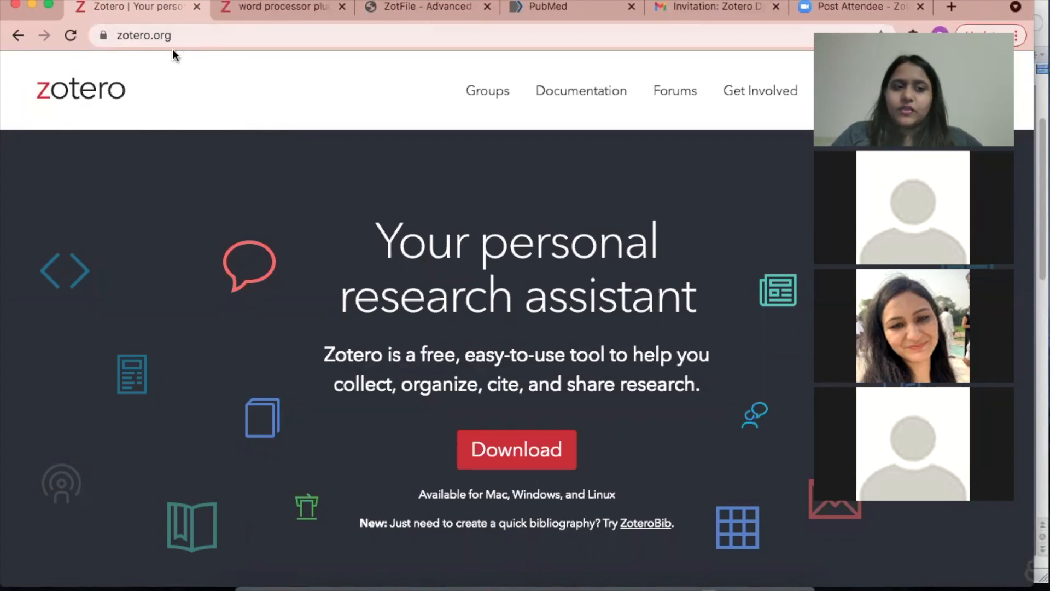
Open the Zotero downloads page and examine the download options for Zotero 5.0 and the Chrome connector
{"action": "scroll", "coordinate": [501, 374], "scroll_direction": "down", "scroll_amount": 3}
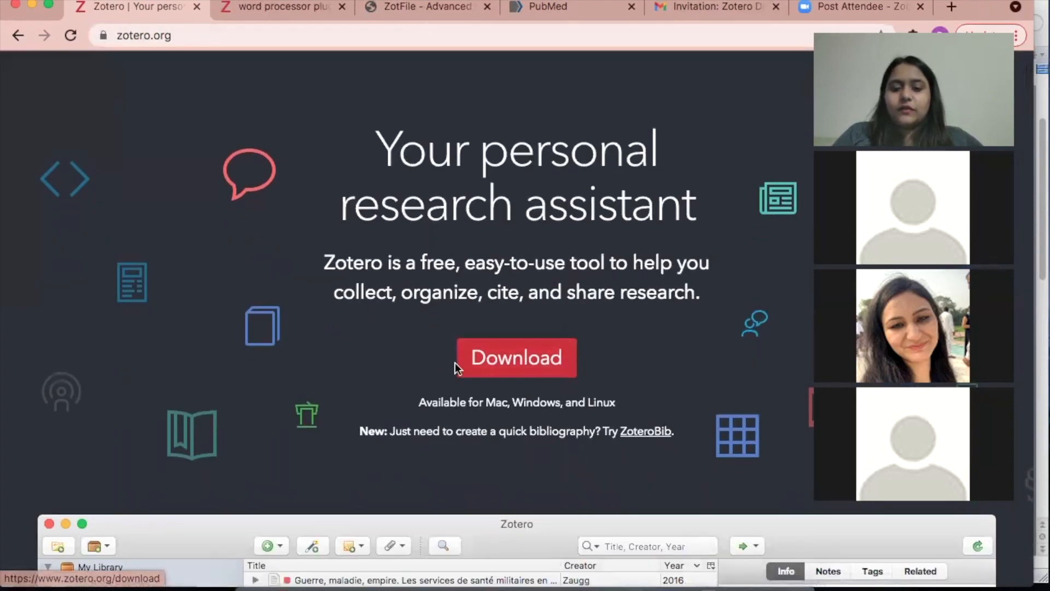
{"action": "left_click", "coordinate": [514, 364]}
{"action": "scroll", "coordinate": [556, 411], "scroll_direction": "up", "scroll_amount": 3}
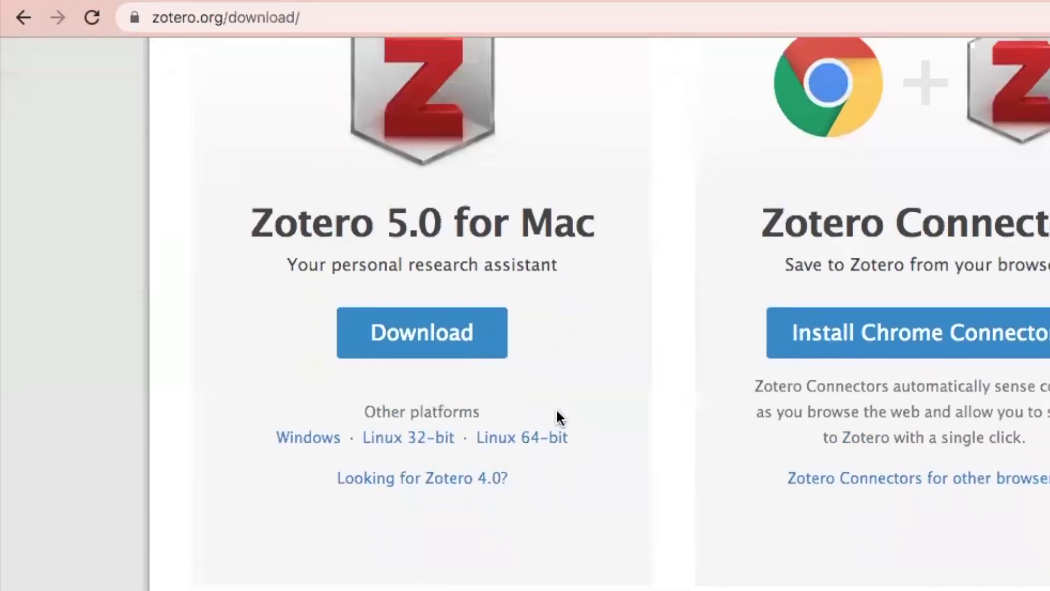
{"action": "scroll", "coordinate": [414, 195], "scroll_direction": "up", "scroll_amount": 2}
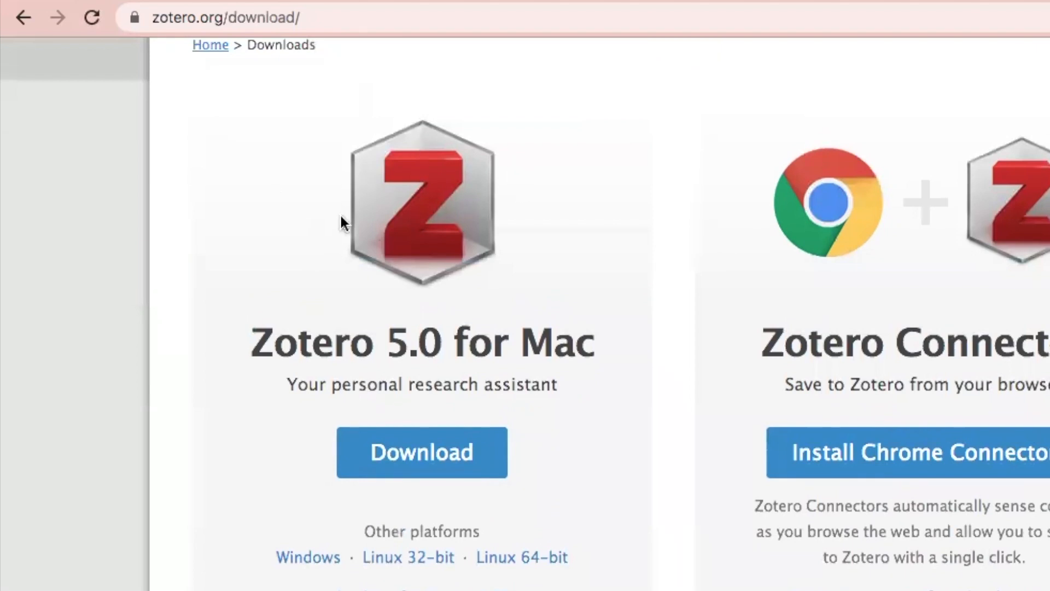
{"action": "scroll", "coordinate": [626, 489], "scroll_direction": "down", "scroll_amount": 1}
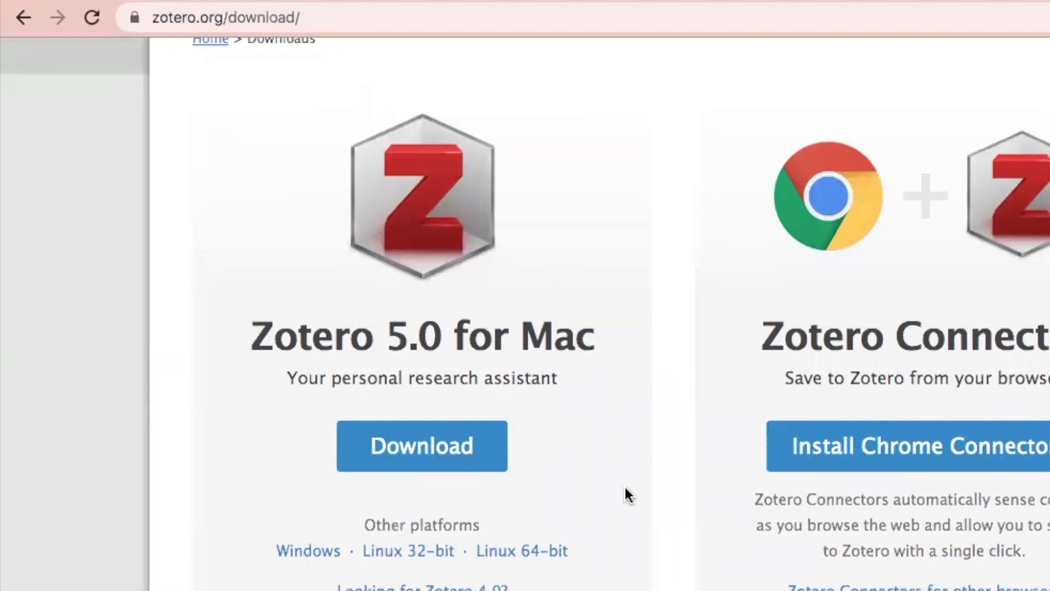
{"action": "scroll", "coordinate": [625, 489], "scroll_direction": "down", "scroll_amount": 2}
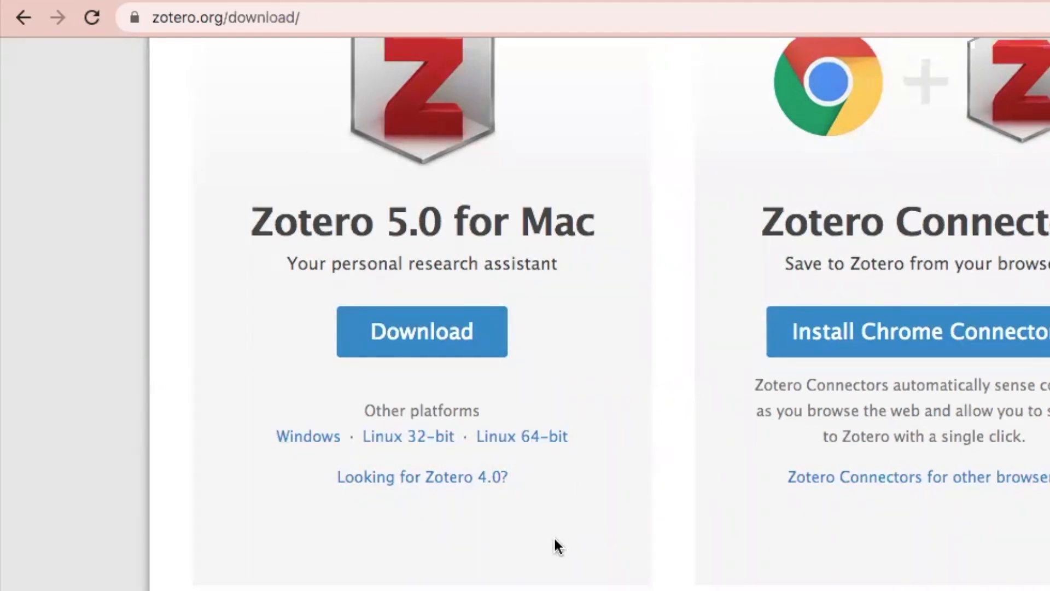
{"action": "scroll", "coordinate": [554, 542], "scroll_direction": "up", "scroll_amount": 3}
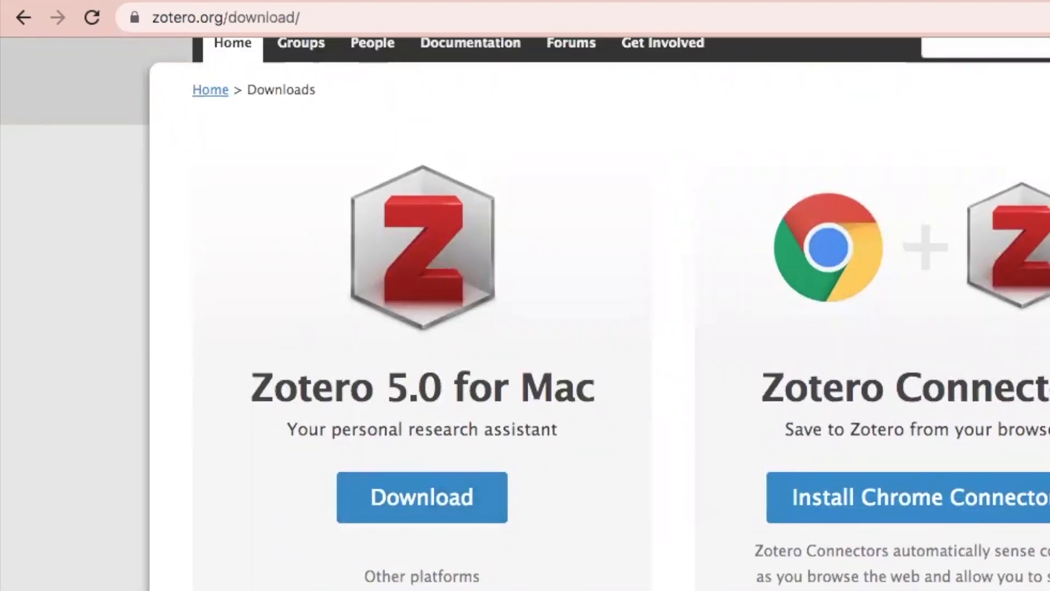
{"action": "scroll", "coordinate": [49, 464], "scroll_direction": "up", "scroll_amount": 3}
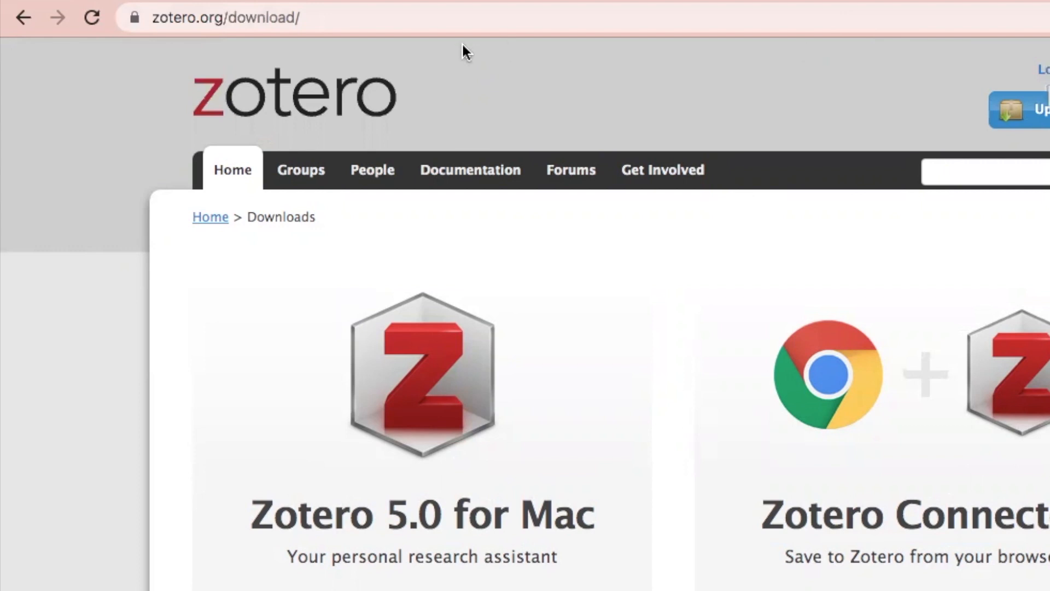
Open the free account registration page from the login page and review its required fields
{"action": "left_click", "coordinate": [1042, 70]}
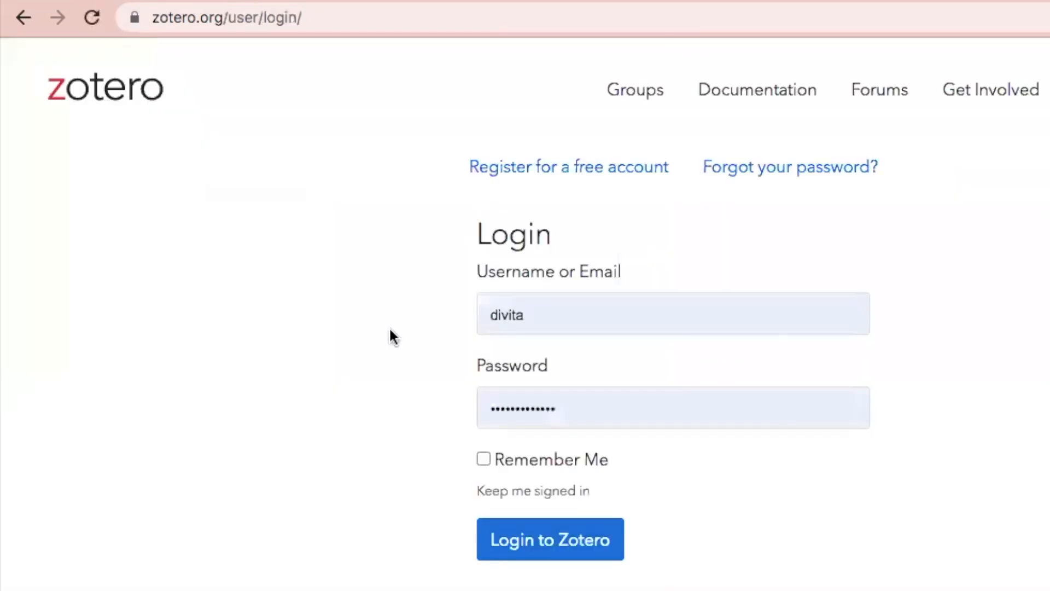
{"action": "left_click", "coordinate": [587, 175]}
{"action": "scroll", "coordinate": [534, 448], "scroll_direction": "down", "scroll_amount": 4}
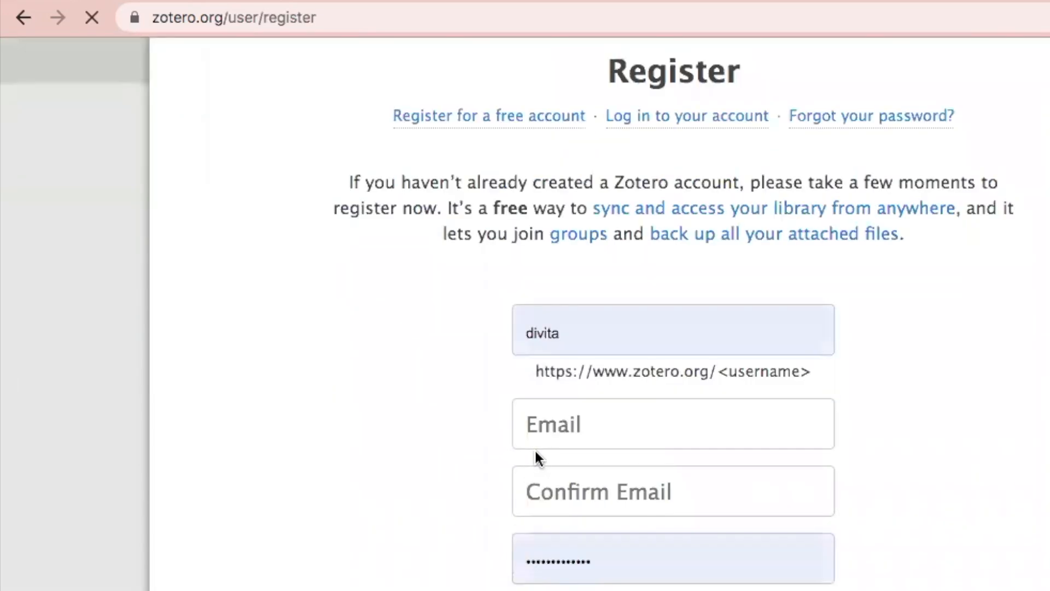
{"action": "scroll", "coordinate": [412, 317], "scroll_direction": "down", "scroll_amount": 4}
{"action": "scroll", "coordinate": [431, 300], "scroll_direction": "up", "scroll_amount": 3}
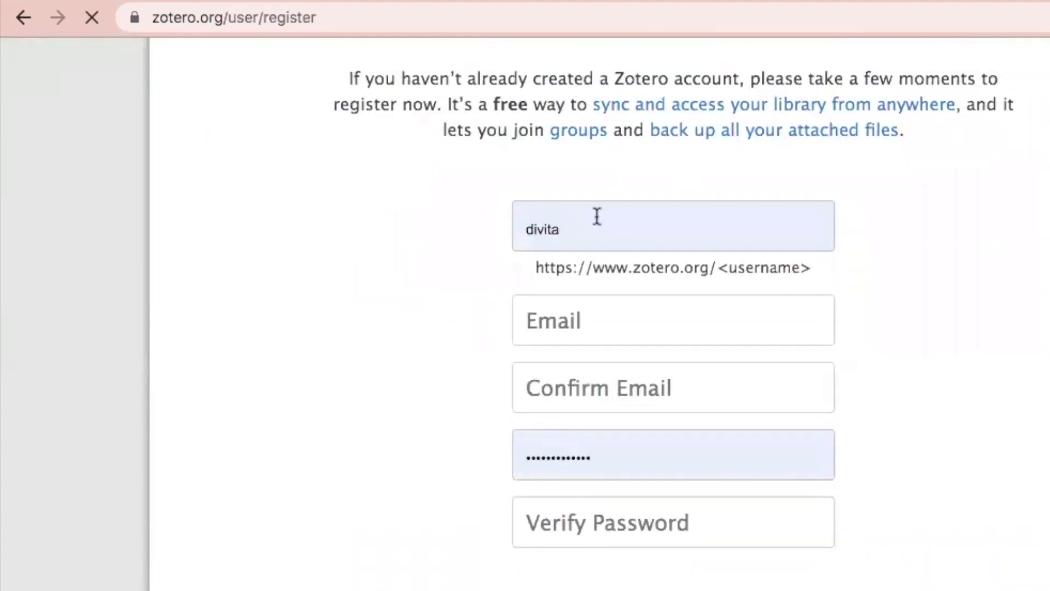
{"action": "scroll", "coordinate": [511, 335], "scroll_direction": "down", "scroll_amount": 2}
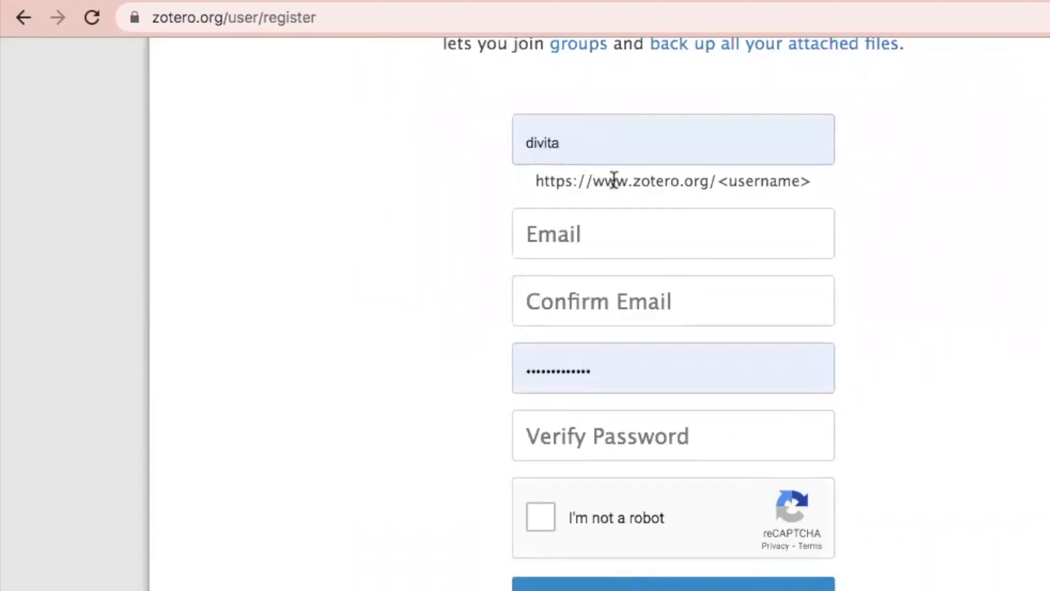
{"action": "scroll", "coordinate": [448, 333], "scroll_direction": "down", "scroll_amount": 2}
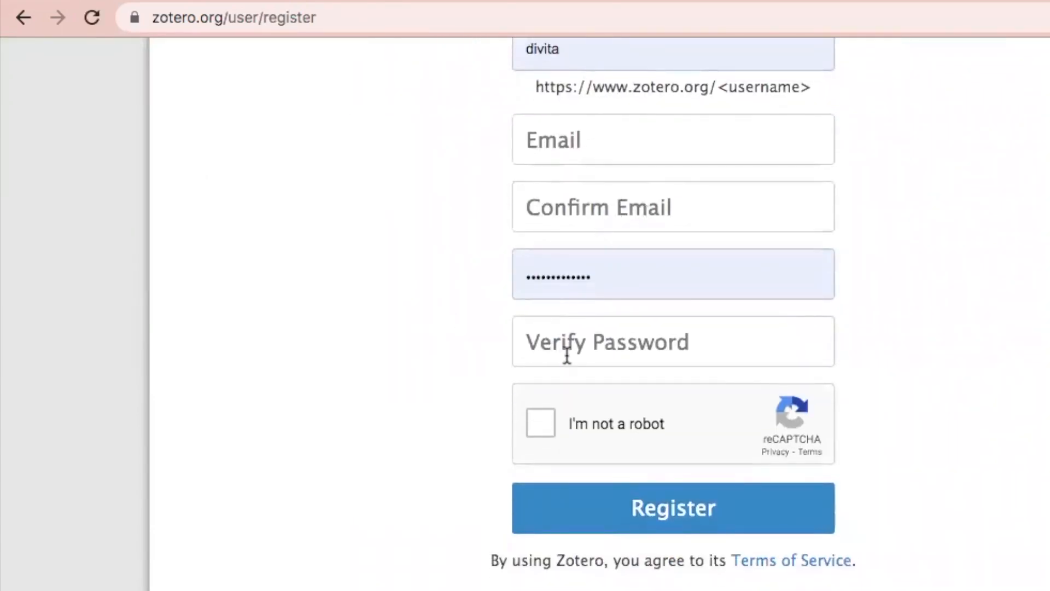
{"action": "scroll", "coordinate": [417, 376], "scroll_direction": "down", "scroll_amount": 4}
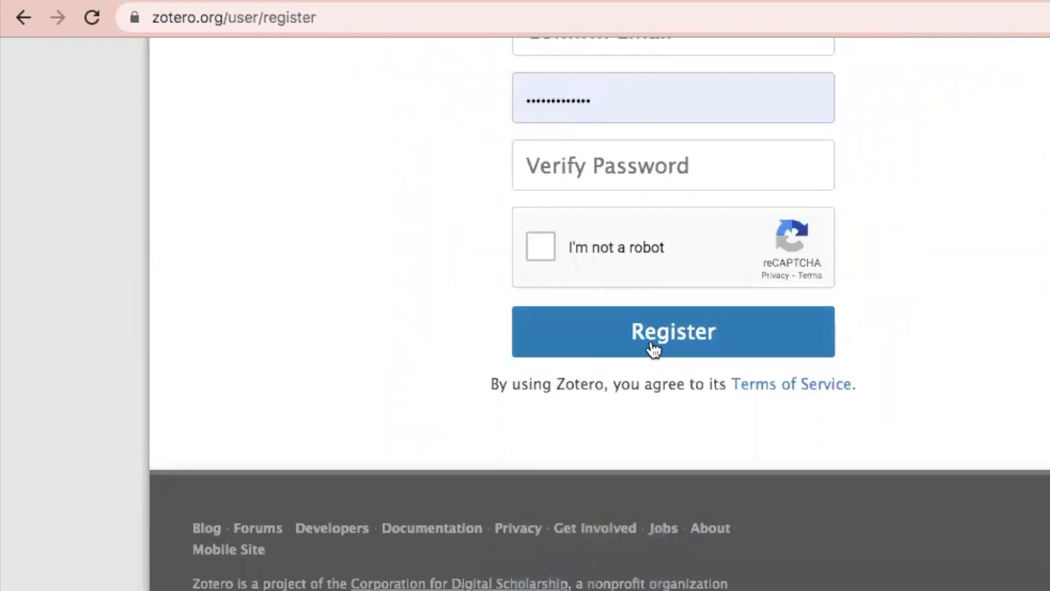
{"action": "scroll", "coordinate": [345, 375], "scroll_direction": "up", "scroll_amount": 10}
Return to the login page and log in to Zotero with the prefilled account credentials
{"action": "left_click", "coordinate": [24, 17]}
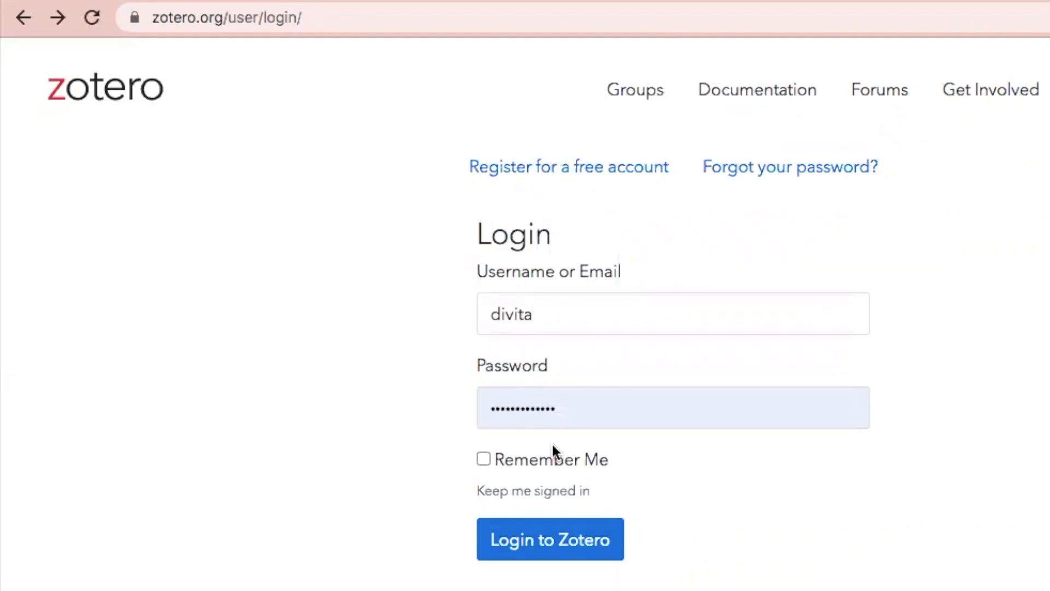
{"action": "left_click", "coordinate": [569, 543]}
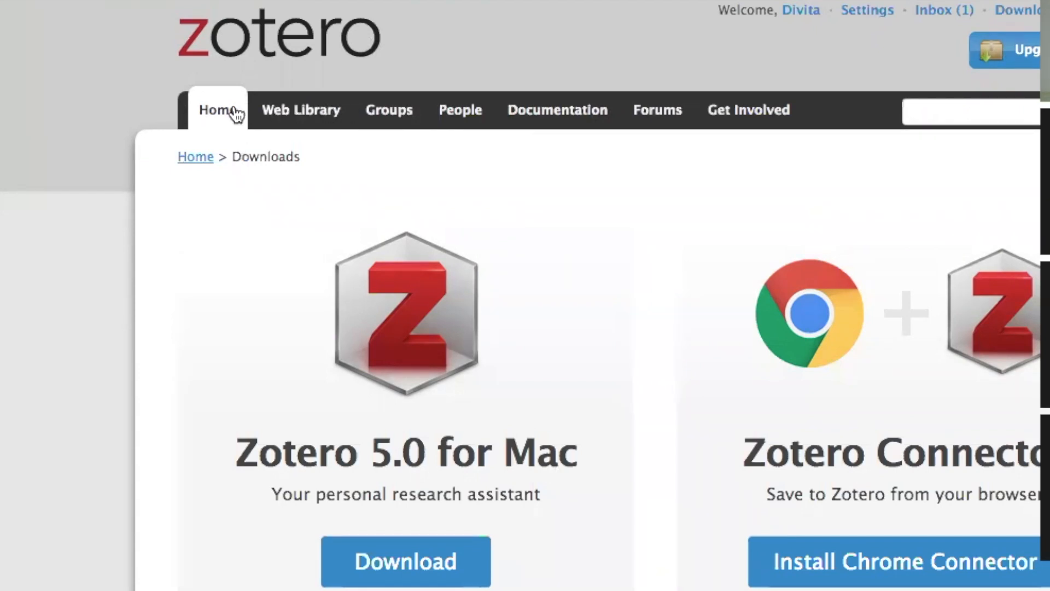
Open the Web Library and collapse the collections under My Library
{"action": "scroll", "coordinate": [300, 235], "scroll_direction": "down", "scroll_amount": 10}
{"action": "scroll", "coordinate": [300, 235], "scroll_direction": "up", "scroll_amount": 10}
{"action": "left_click", "coordinate": [296, 114]}
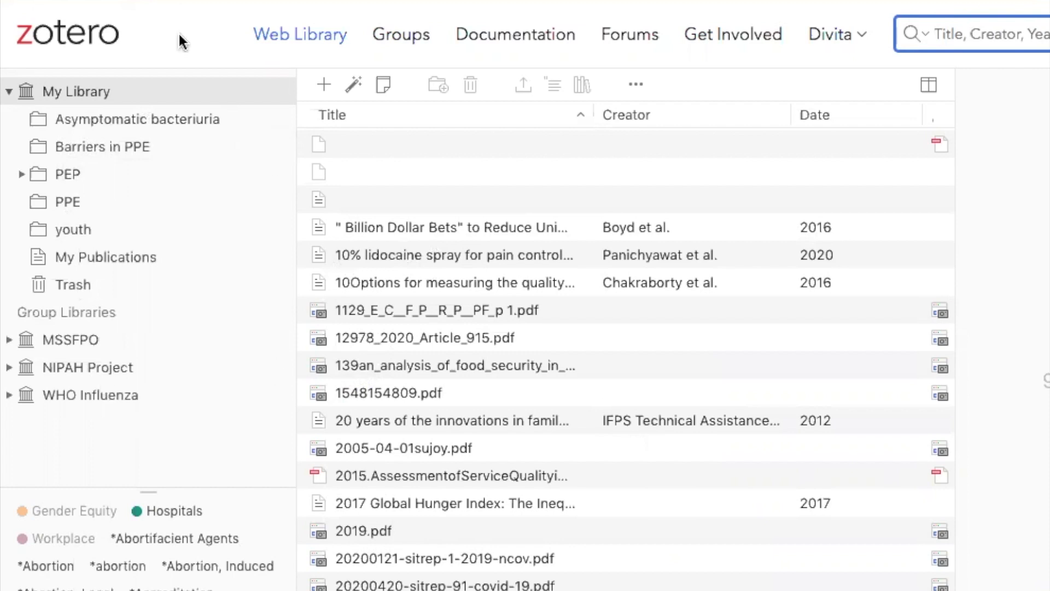
{"action": "left_click", "coordinate": [9, 91]}
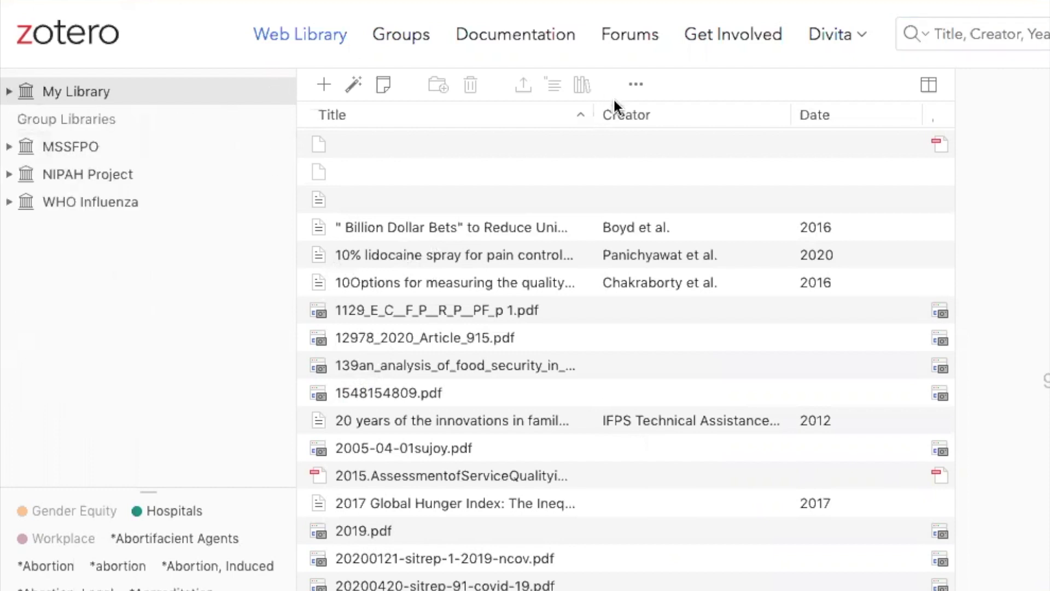
Look through the site's Groups, People and Documentation pages and the recent discussions in Forums
{"action": "left_click", "coordinate": [409, 41]}
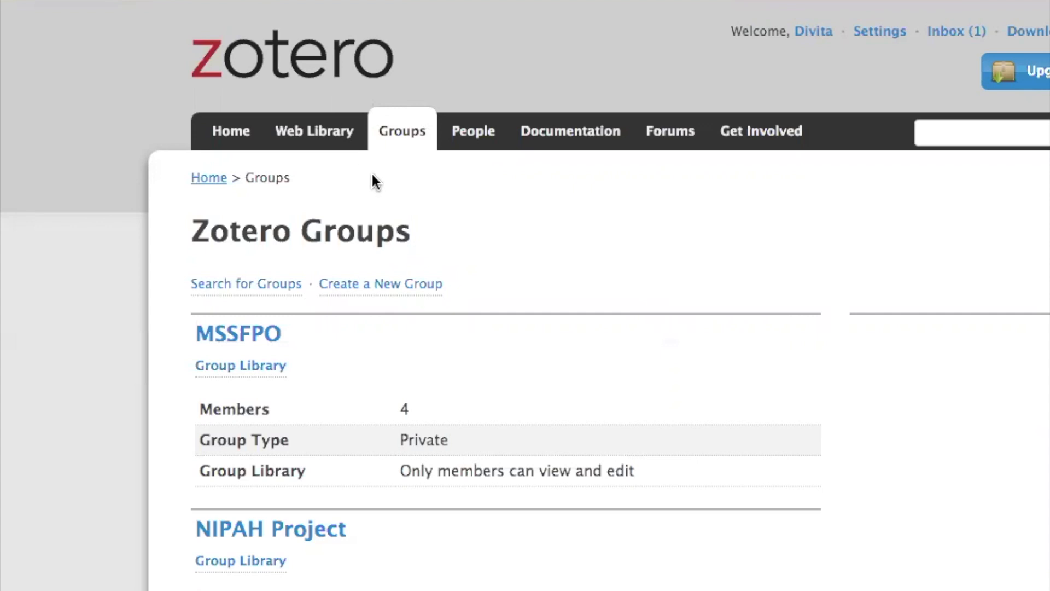
{"action": "left_click", "coordinate": [473, 131]}
{"action": "left_click", "coordinate": [558, 141]}
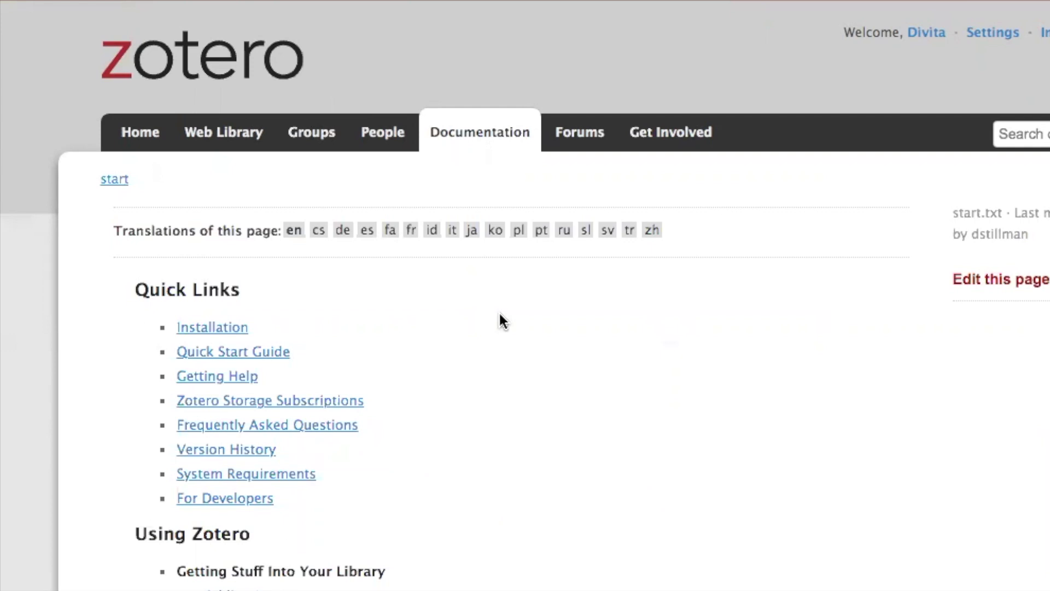
{"action": "left_click", "coordinate": [588, 149]}
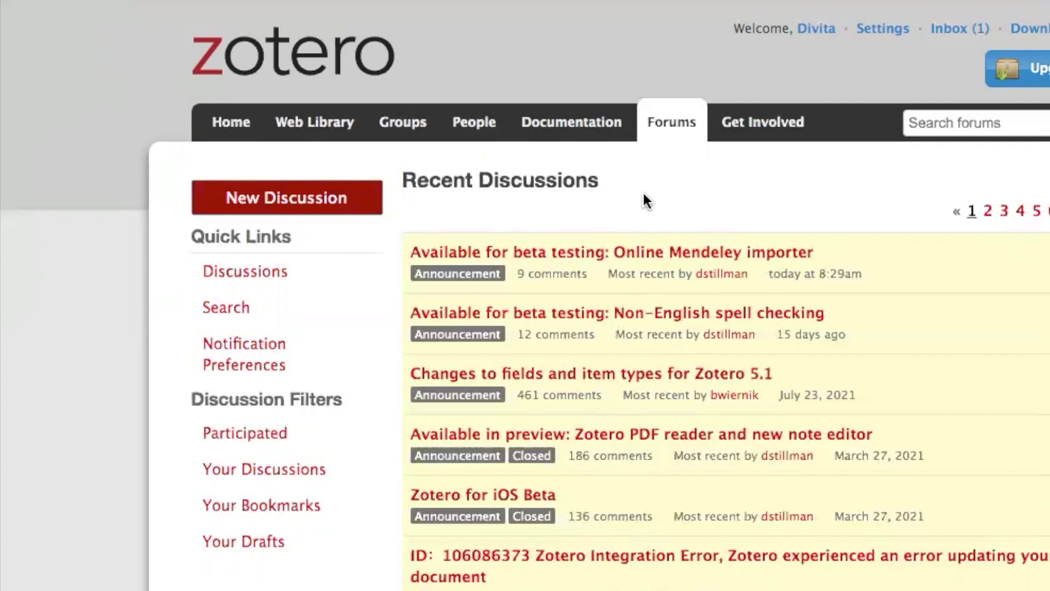
{"action": "scroll", "coordinate": [593, 407], "scroll_direction": "down", "scroll_amount": 5}
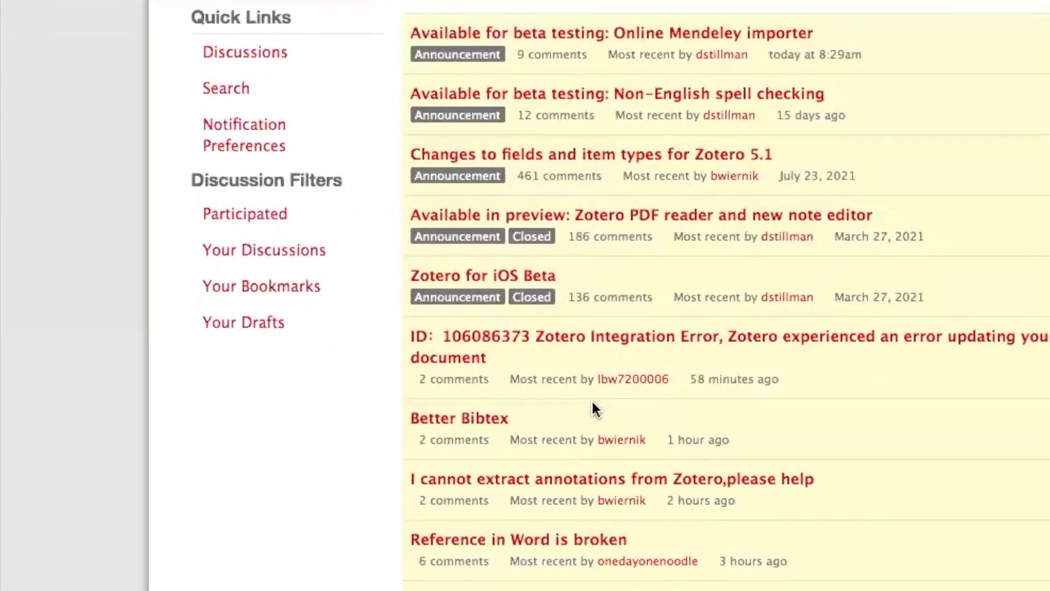
{"action": "scroll", "coordinate": [593, 404], "scroll_direction": "up", "scroll_amount": 5}
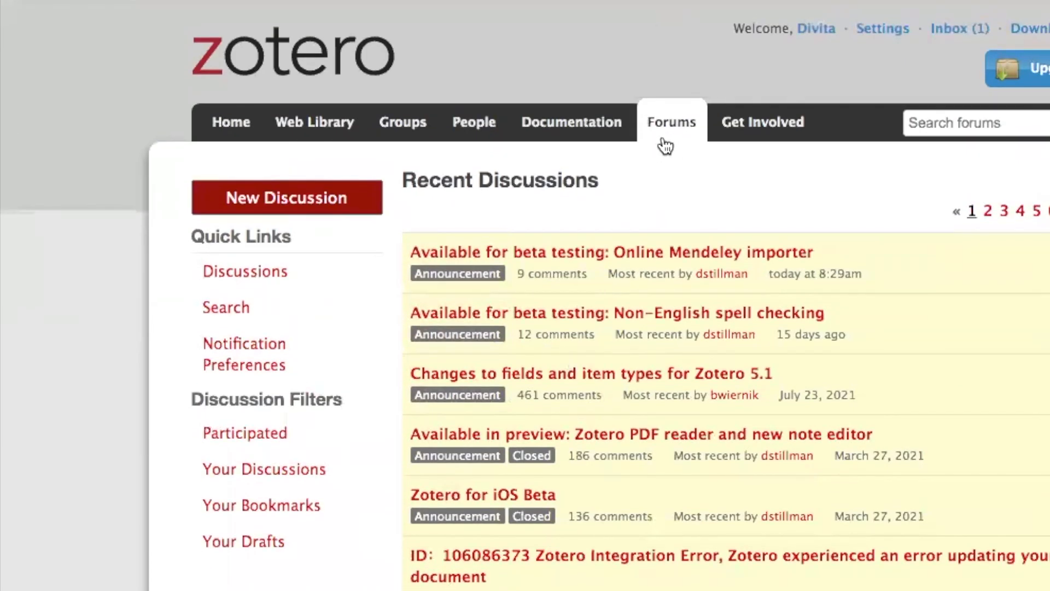
{"action": "scroll", "coordinate": [656, 487], "scroll_direction": "down", "scroll_amount": 2}
{"action": "scroll", "coordinate": [662, 498], "scroll_direction": "up", "scroll_amount": 2}
{"action": "left_click", "coordinate": [414, 125]}
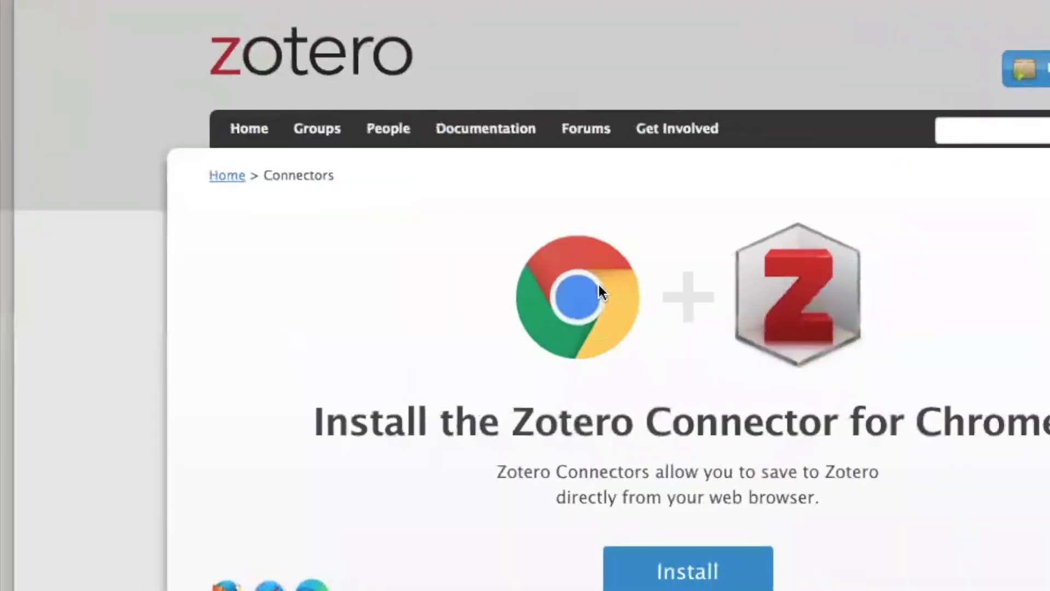
Add the Zotero Connector extension to Chrome from its connectors page and dismiss the offer to turn on sync
{"action": "scroll", "coordinate": [393, 388], "scroll_direction": "up", "scroll_amount": 2}
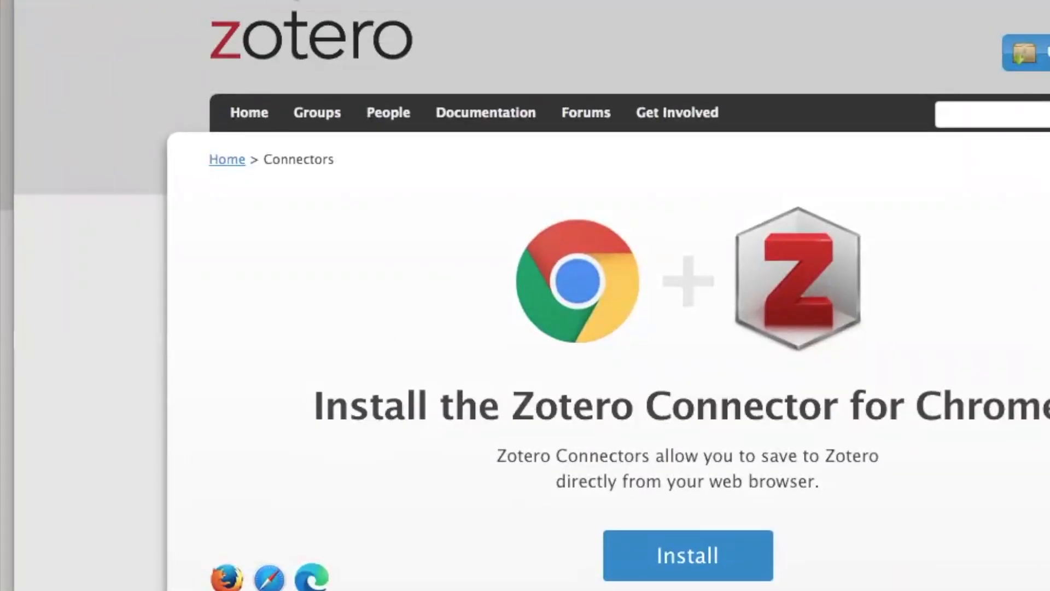
{"action": "scroll", "coordinate": [467, 301], "scroll_direction": "down", "scroll_amount": 5}
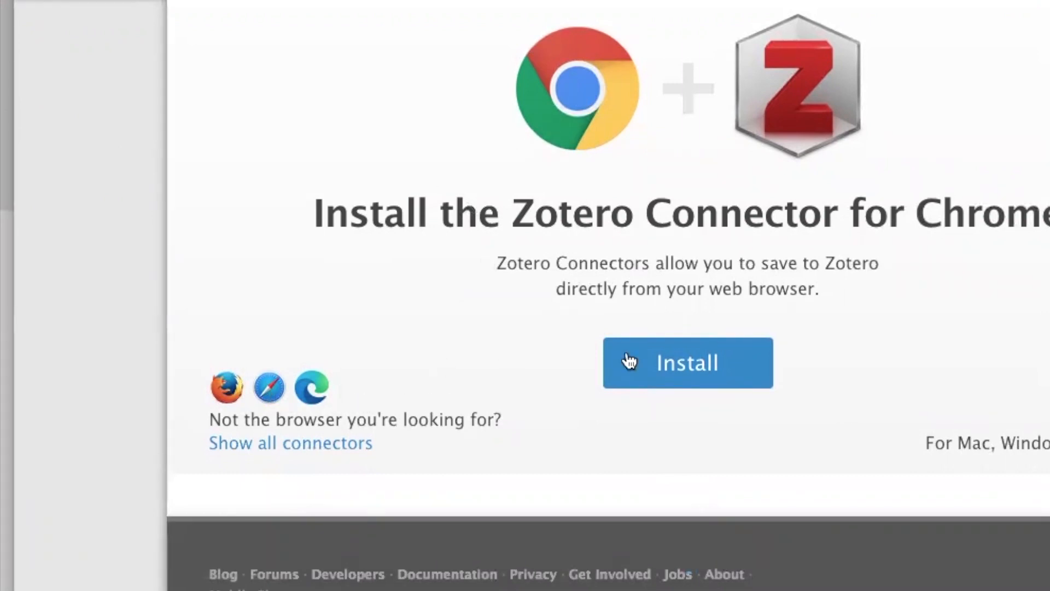
{"action": "scroll", "coordinate": [535, 227], "scroll_direction": "up", "scroll_amount": 4}
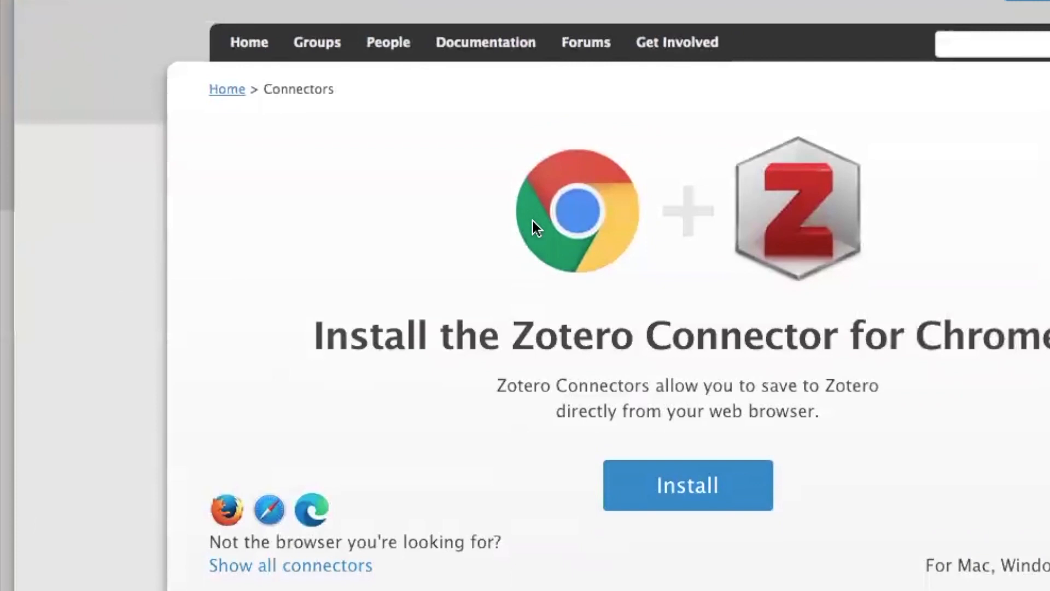
{"action": "left_click", "coordinate": [691, 485]}
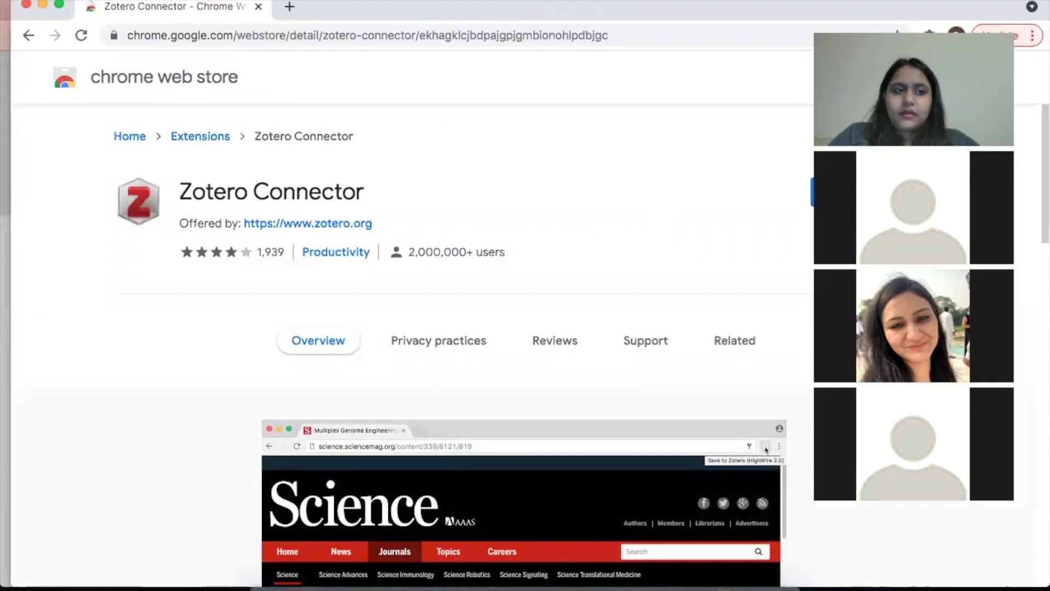
{"action": "left_click", "coordinate": [853, 183]}
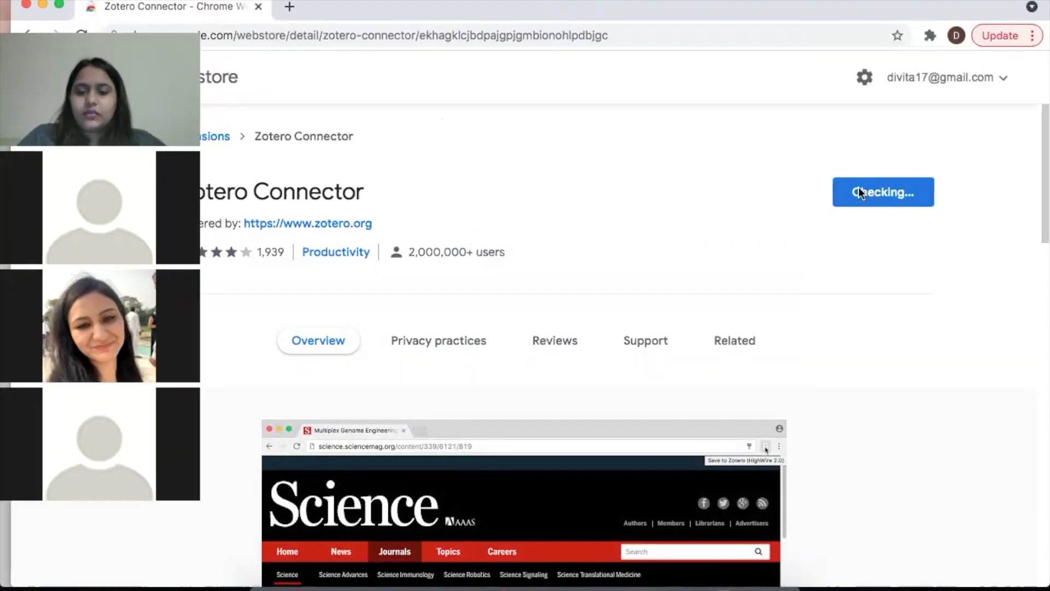
{"action": "left_click", "coordinate": [658, 153]}
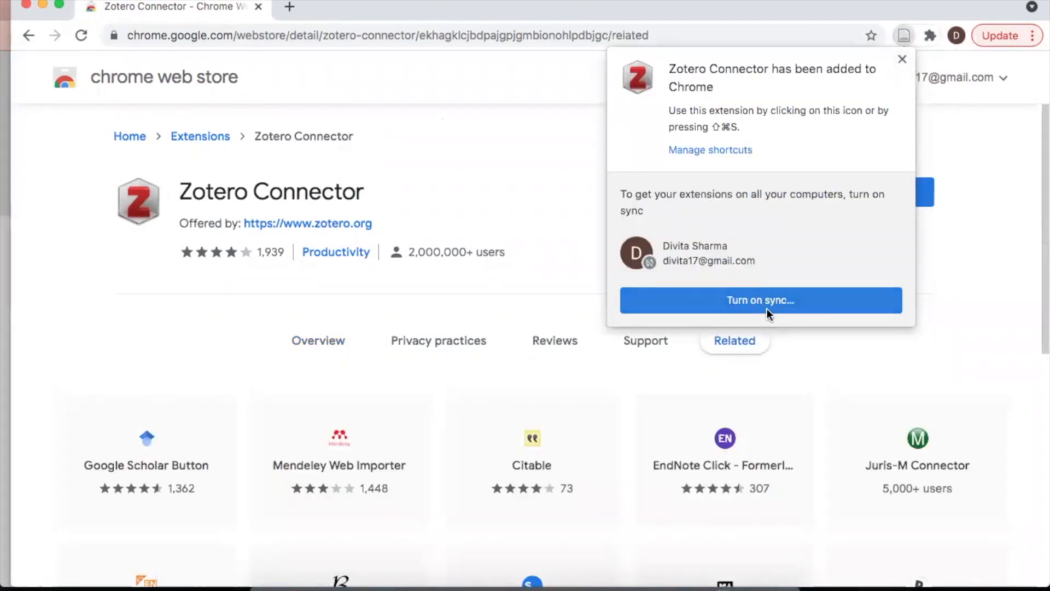
{"action": "left_click", "coordinate": [903, 59]}
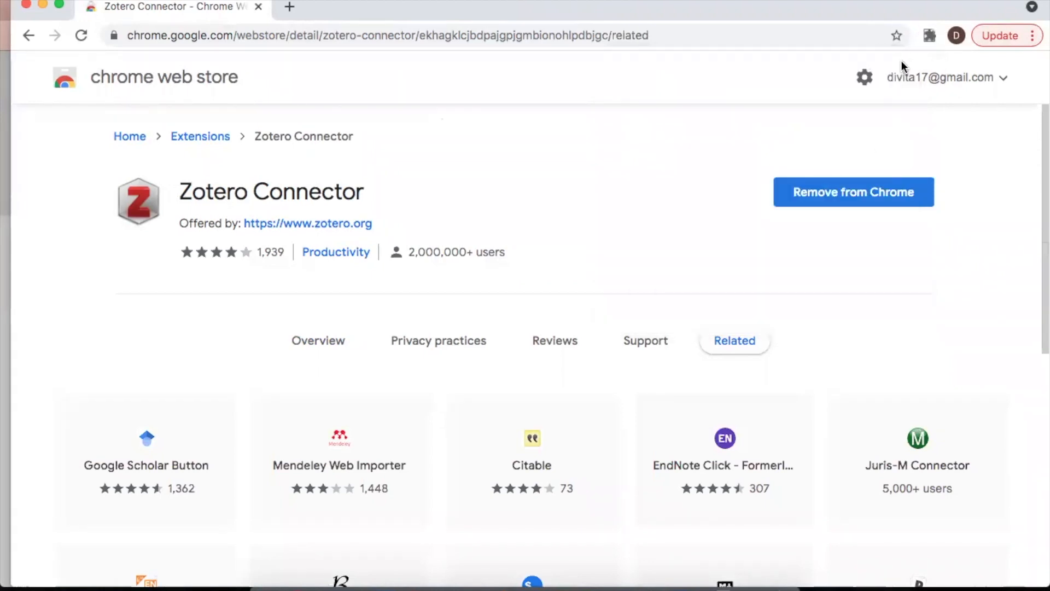
{"action": "left_click", "coordinate": [929, 36]}
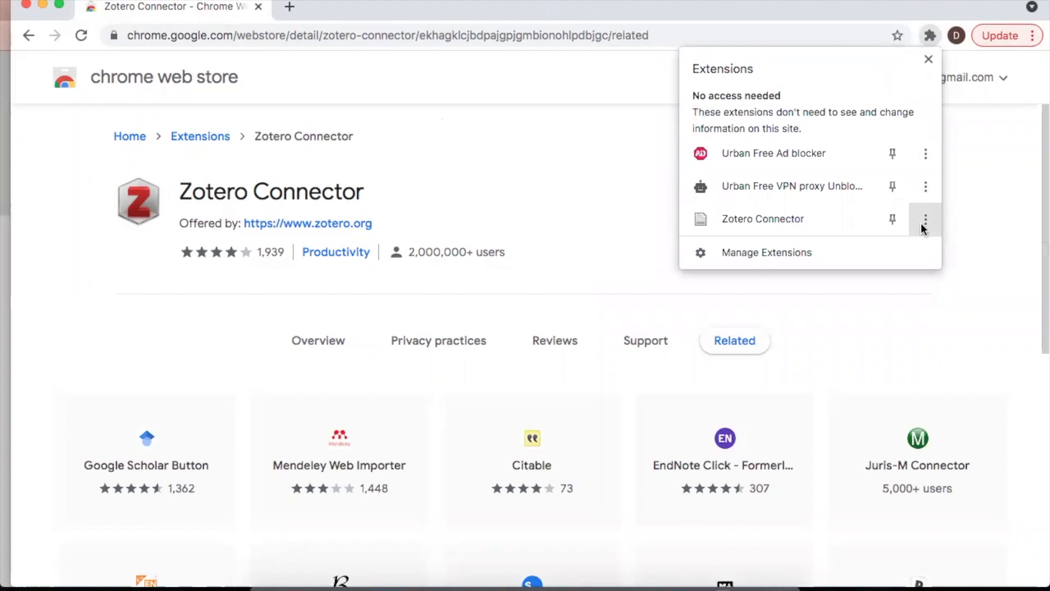
{"action": "left_click", "coordinate": [921, 223]}
{"action": "left_click", "coordinate": [1010, 172]}
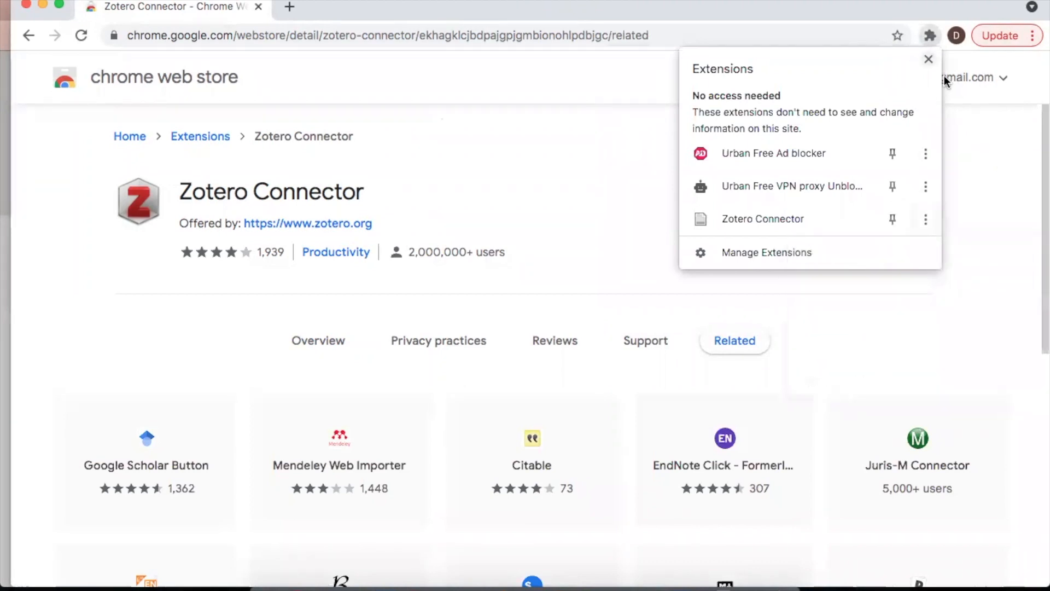
{"action": "left_click", "coordinate": [929, 35]}
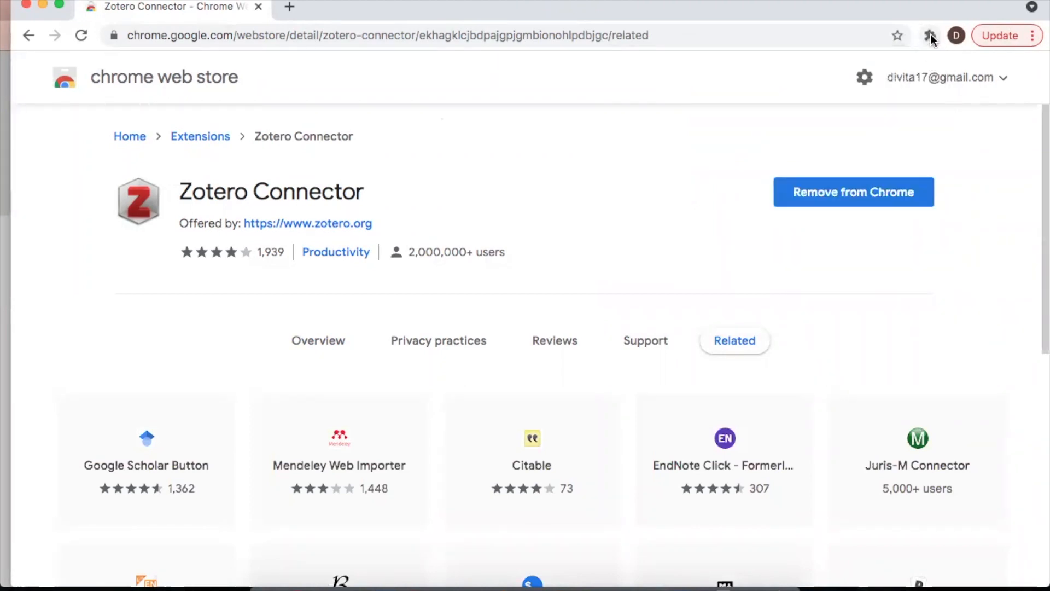
Open the Zotero Connector's extension options from its details page in Chrome's extension manager
{"action": "left_click", "coordinate": [930, 36]}
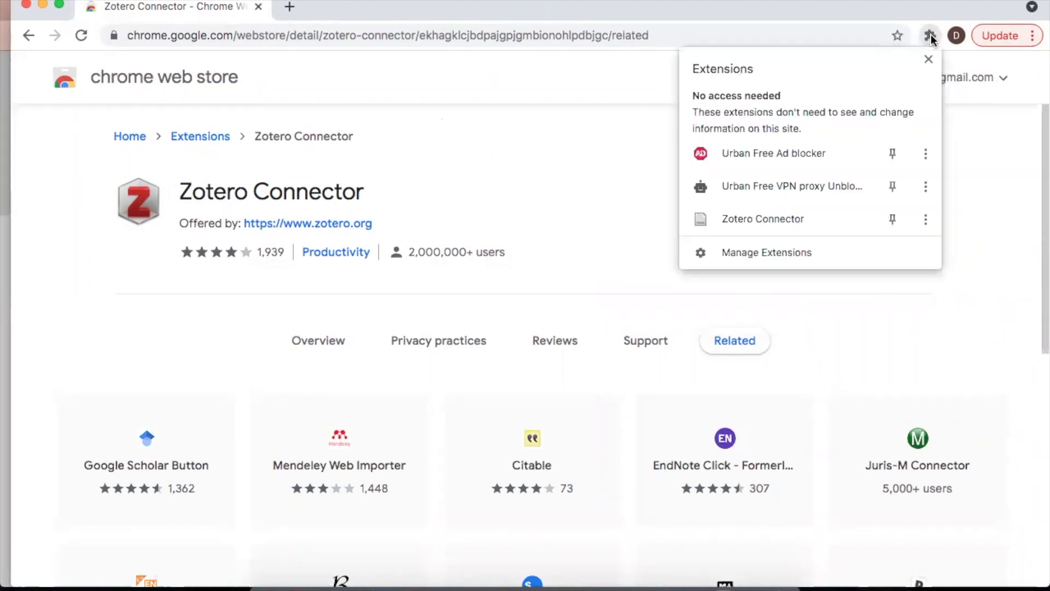
{"action": "left_click", "coordinate": [926, 220]}
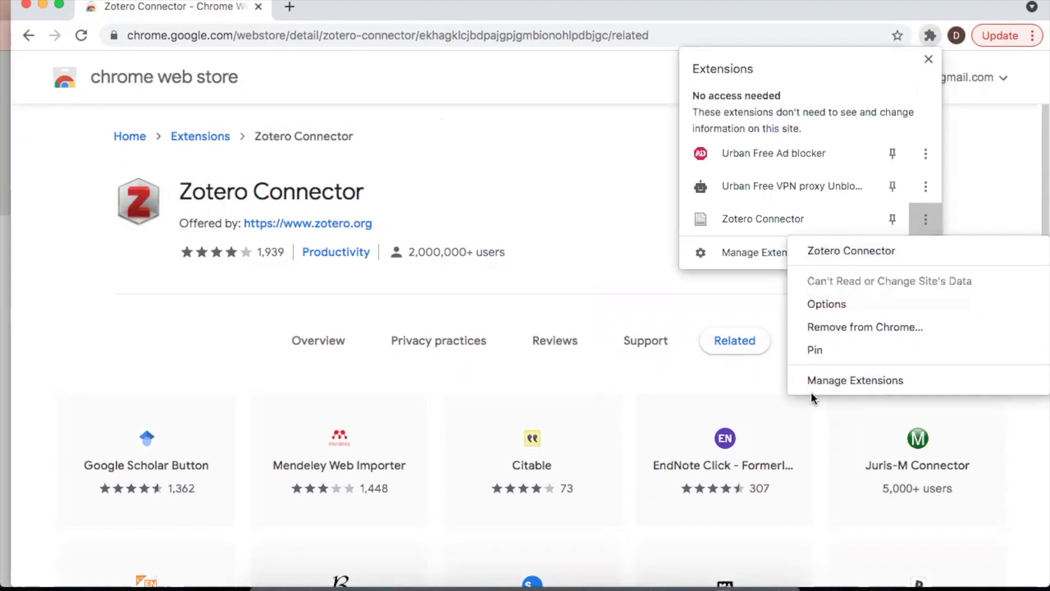
{"action": "left_click", "coordinate": [829, 384]}
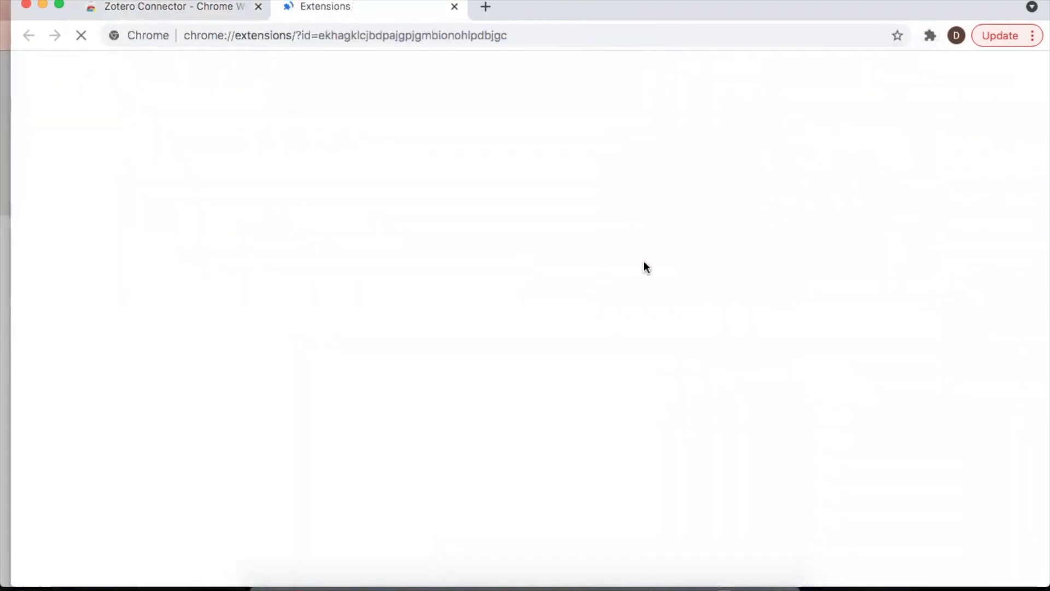
{"action": "scroll", "coordinate": [422, 297], "scroll_direction": "down", "scroll_amount": 6}
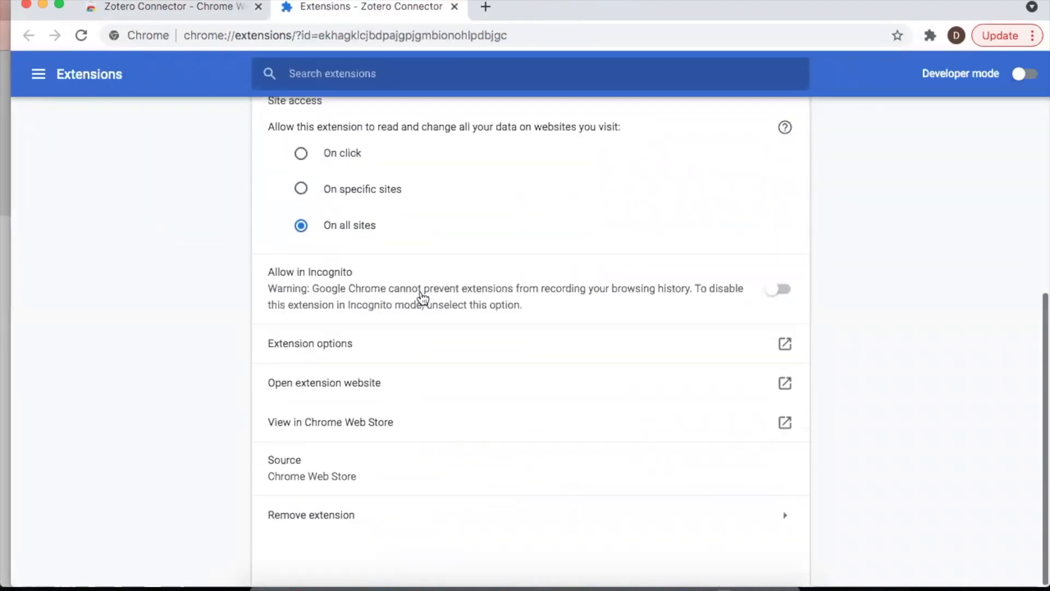
{"action": "left_click", "coordinate": [354, 350]}
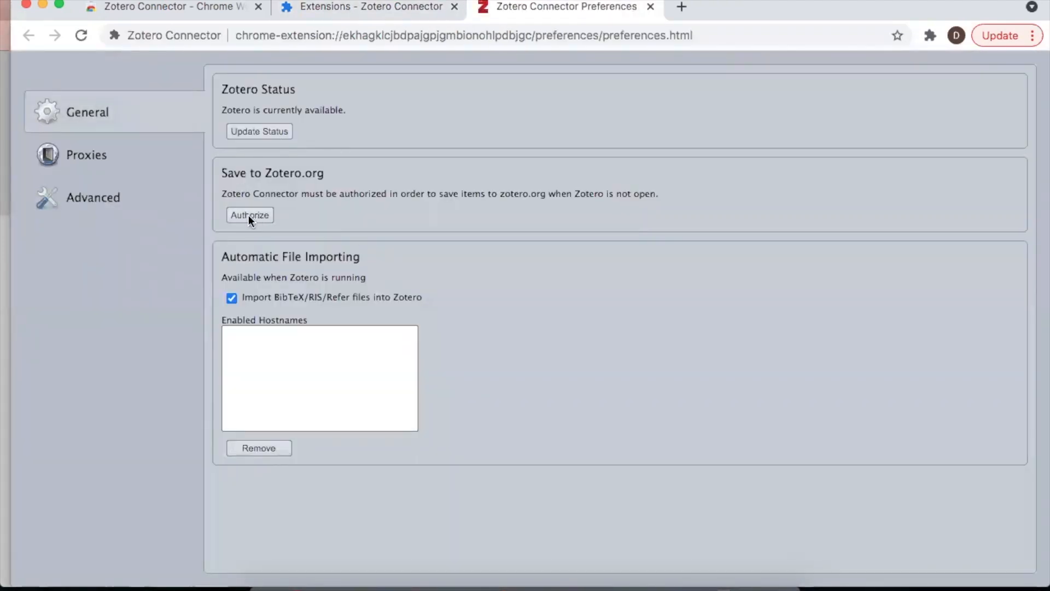
Start authorizing Zotero Connector to save to Zotero.org and open the permissions of the new private key
{"action": "left_click", "coordinate": [249, 215]}
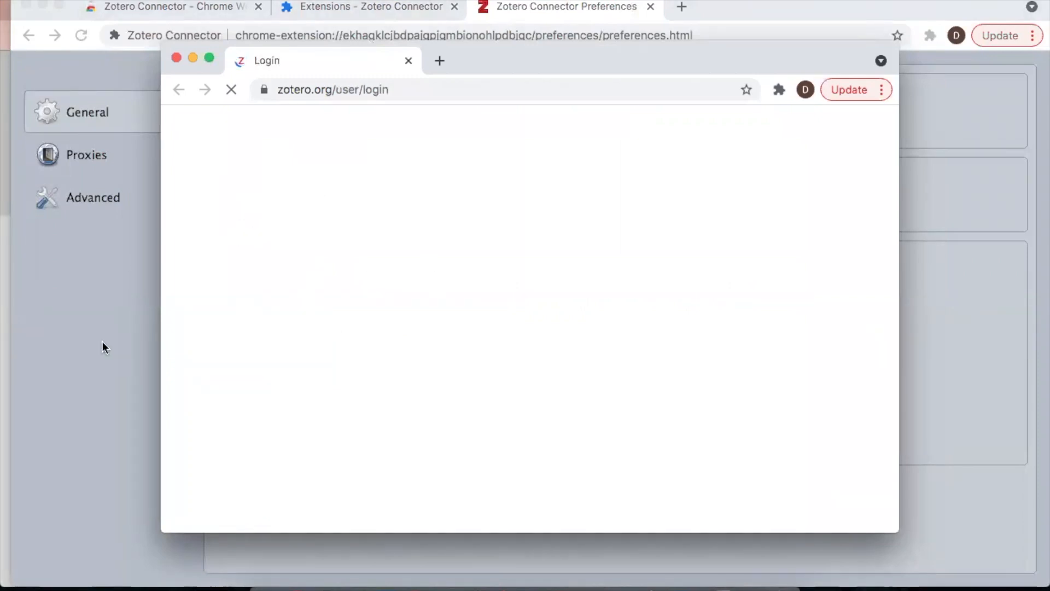
{"action": "scroll", "coordinate": [482, 426], "scroll_direction": "down", "scroll_amount": 2}
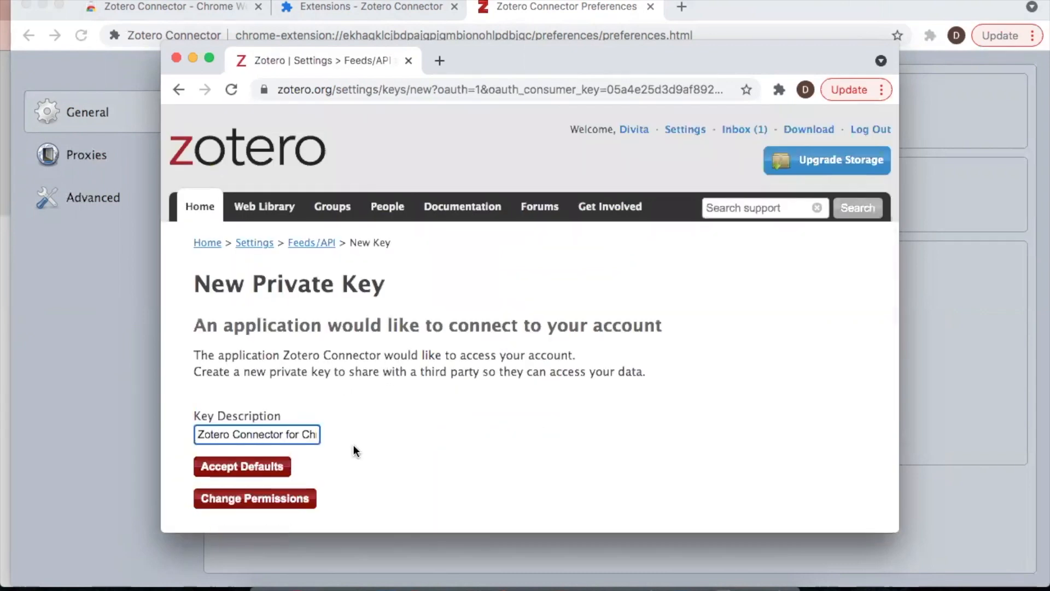
{"action": "scroll", "coordinate": [489, 448], "scroll_direction": "down", "scroll_amount": 5}
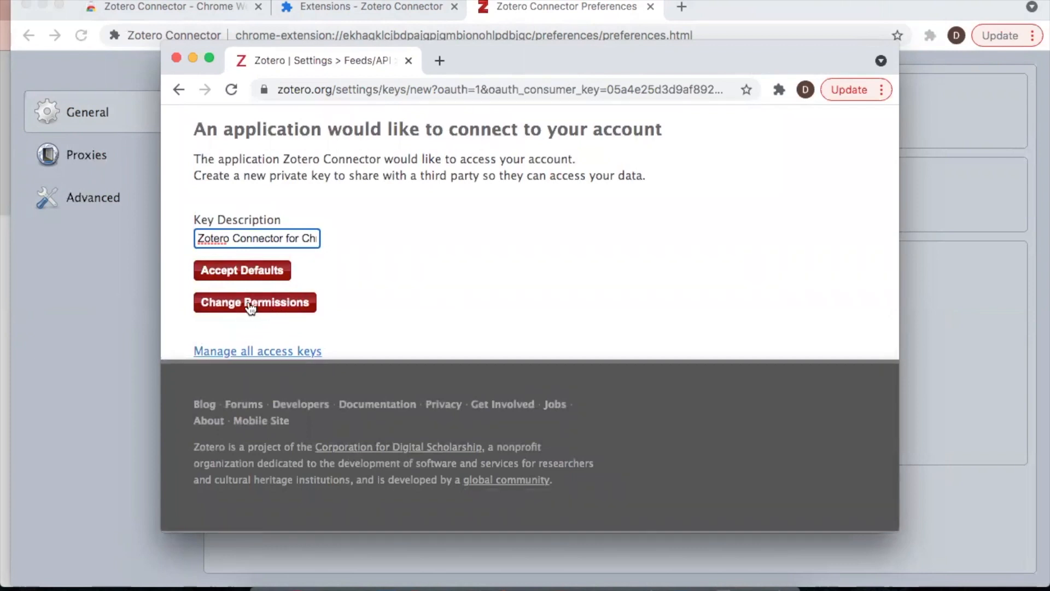
{"action": "left_click", "coordinate": [250, 304]}
Review the key's personal library and group permissions and save the key with the preset choices
{"action": "scroll", "coordinate": [311, 313], "scroll_direction": "down", "scroll_amount": 4}
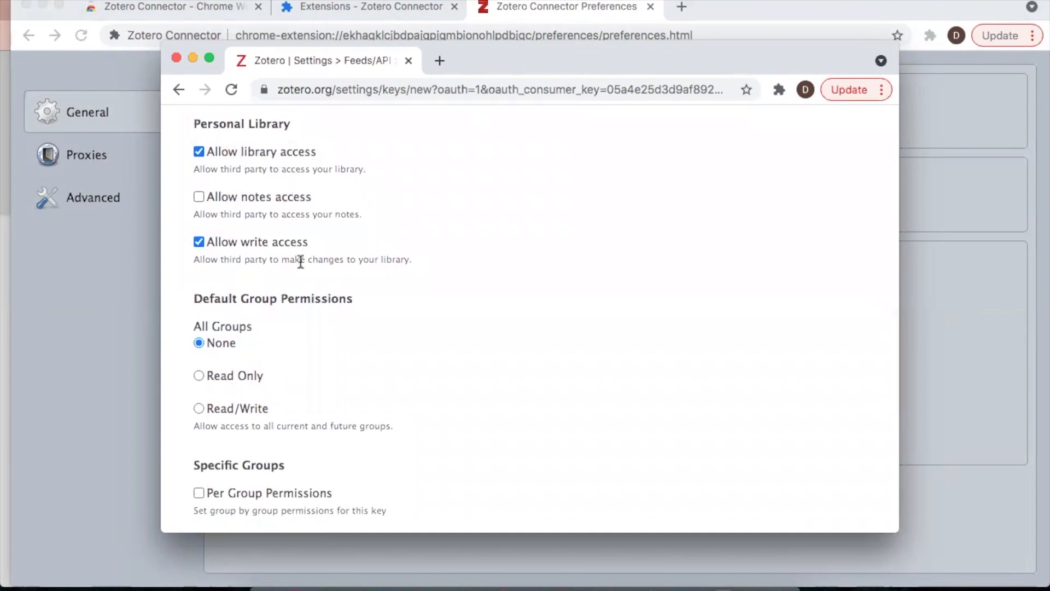
{"action": "scroll", "coordinate": [306, 298], "scroll_direction": "down", "scroll_amount": 2}
{"action": "scroll", "coordinate": [335, 211], "scroll_direction": "up", "scroll_amount": 2}
{"action": "scroll", "coordinate": [335, 274], "scroll_direction": "down", "scroll_amount": 4}
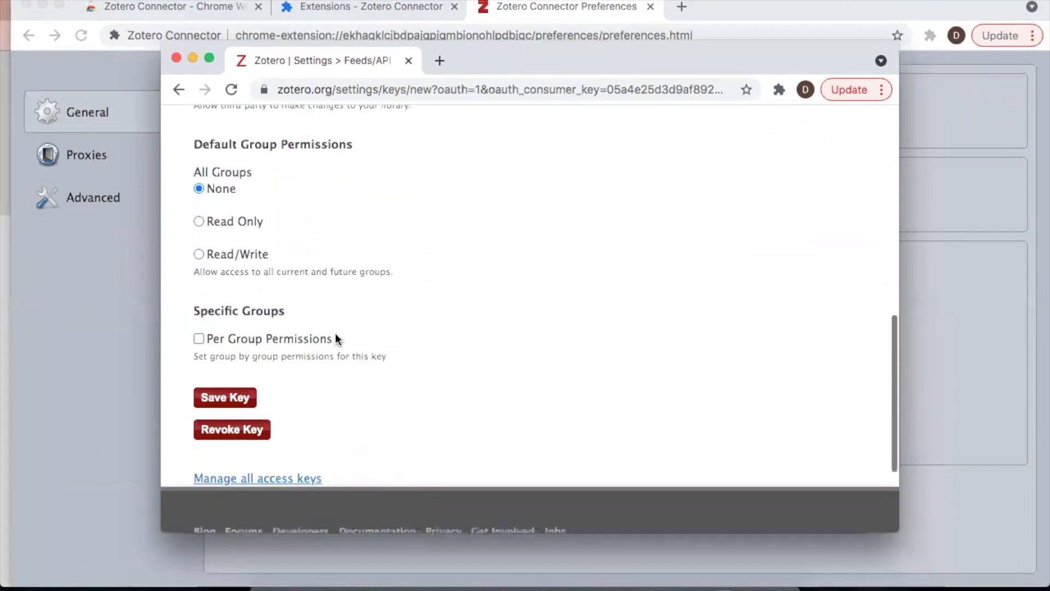
{"action": "scroll", "coordinate": [293, 264], "scroll_direction": "down", "scroll_amount": 2}
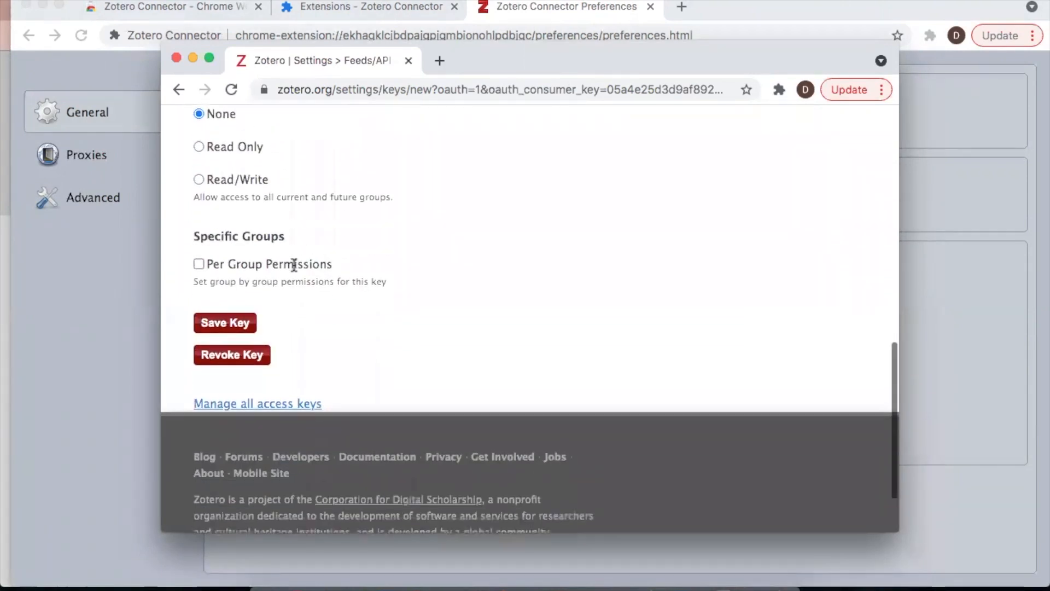
{"action": "scroll", "coordinate": [285, 235], "scroll_direction": "down", "scroll_amount": 2}
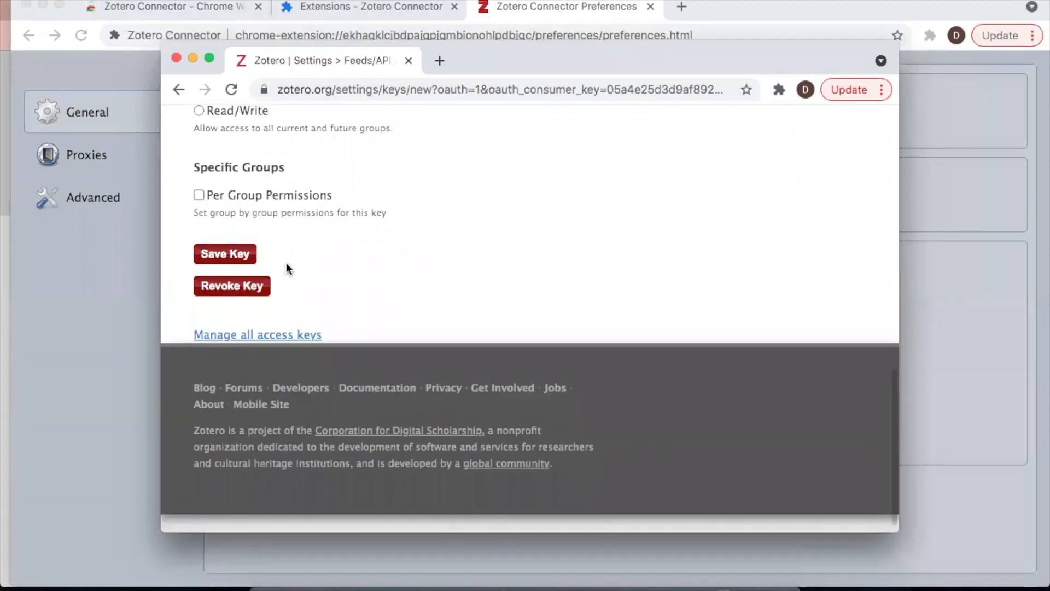
{"action": "left_click", "coordinate": [222, 262]}
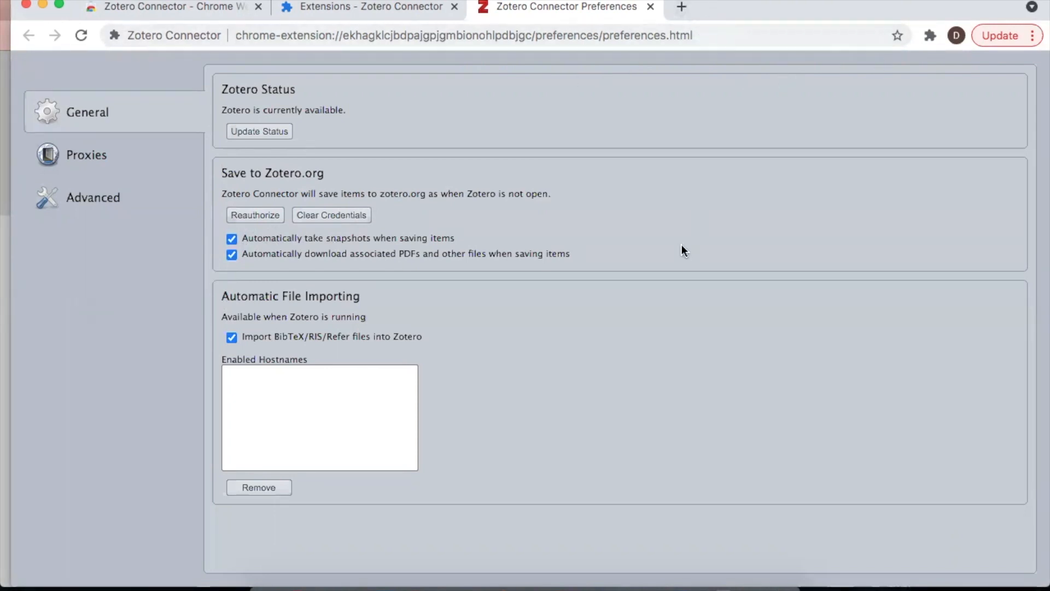
Look at the actions Chrome offers for the Zotero Connector extension and close the extensions list
{"action": "left_click", "coordinate": [932, 36]}
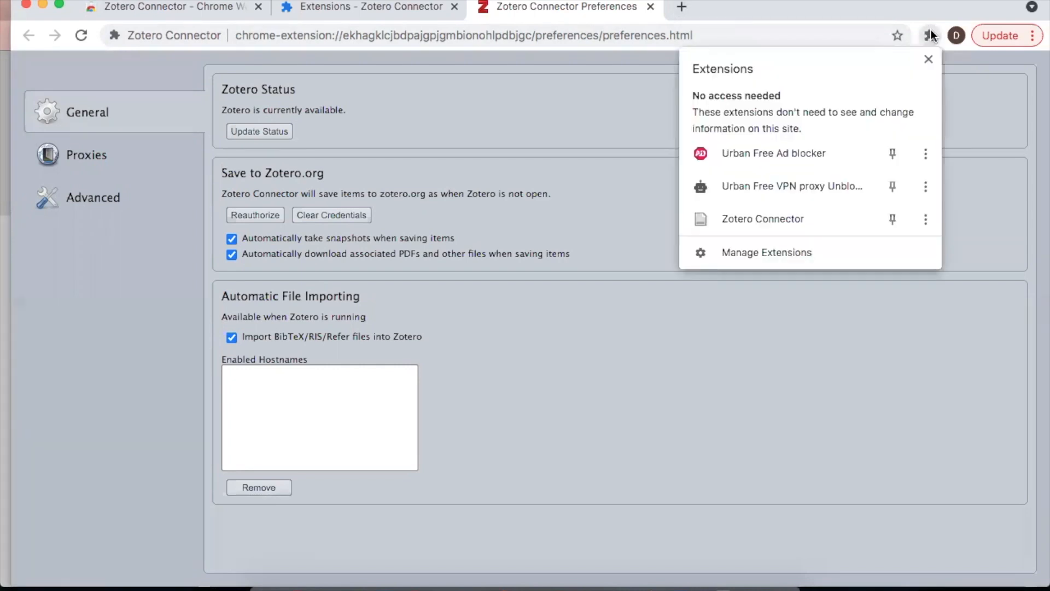
{"action": "left_click", "coordinate": [933, 219]}
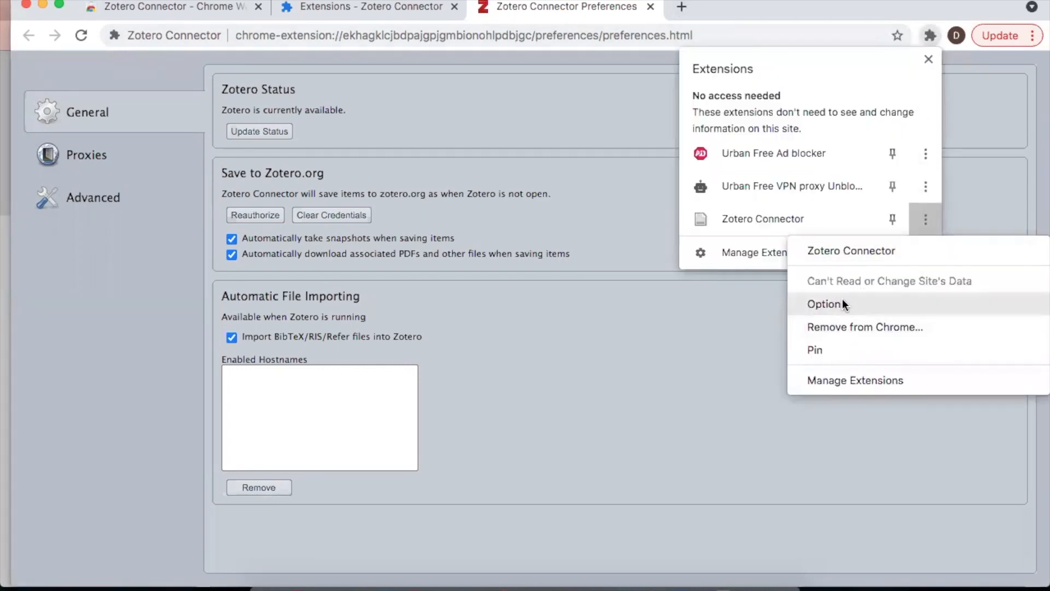
{"action": "left_click", "coordinate": [927, 223]}
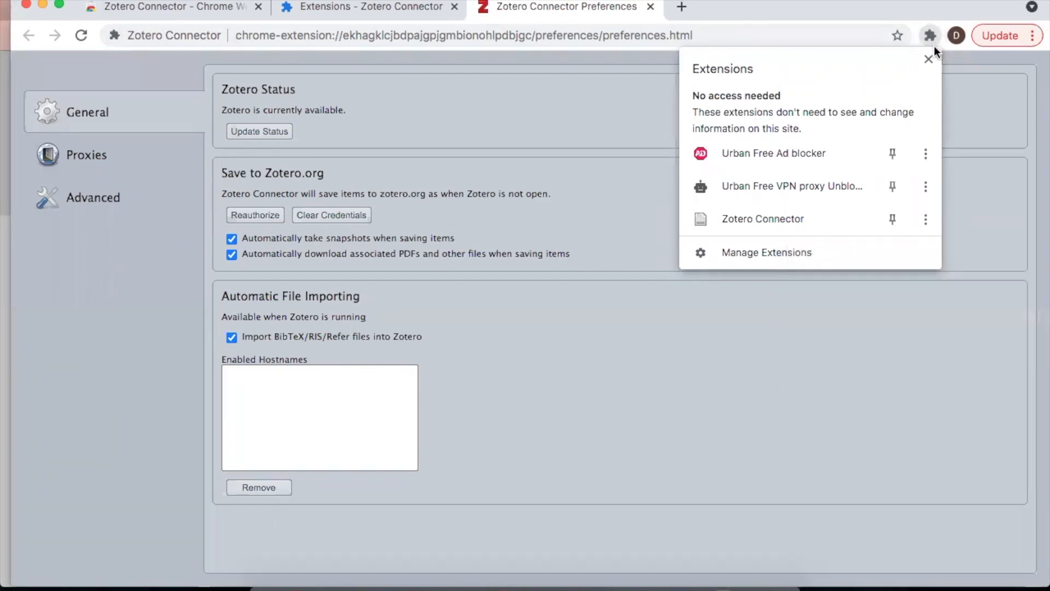
{"action": "left_click", "coordinate": [928, 59]}
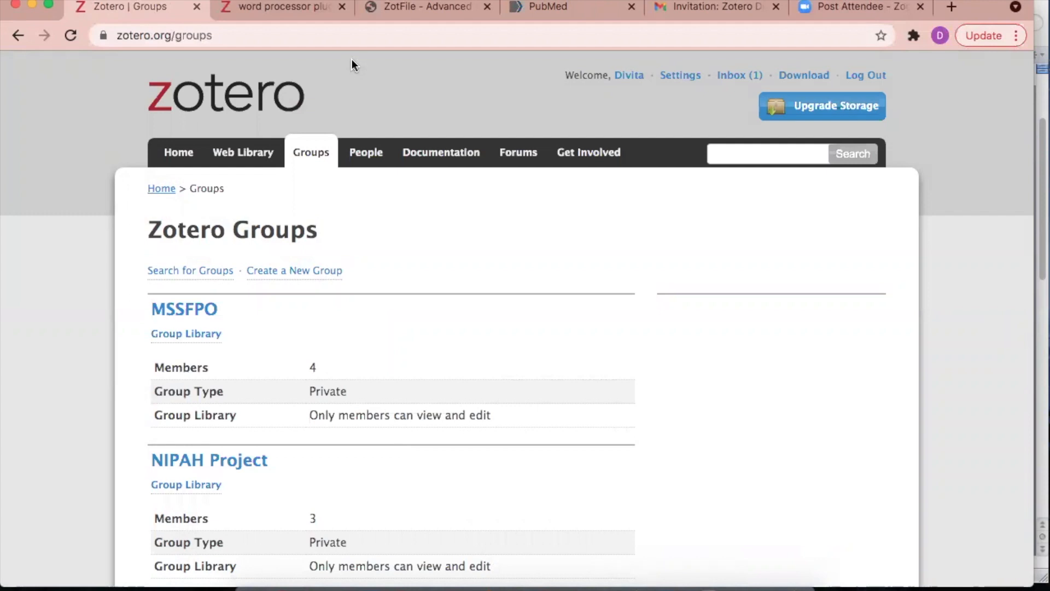
Look through the open pages on manually installing the Zotero word processor plugin and on ZotFile
{"action": "left_click", "coordinate": [297, 8]}
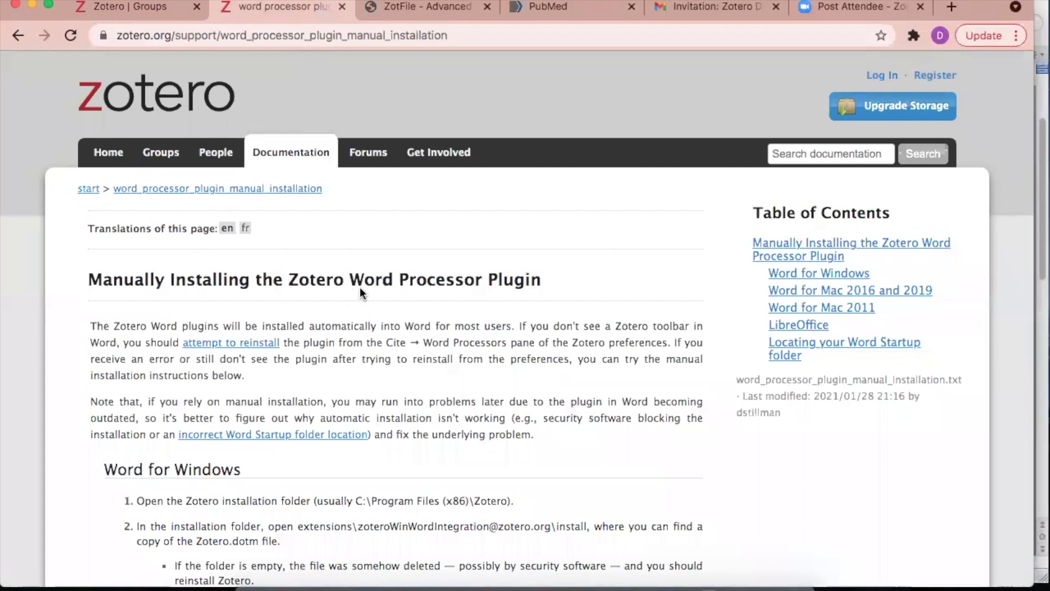
{"action": "left_click", "coordinate": [432, 8]}
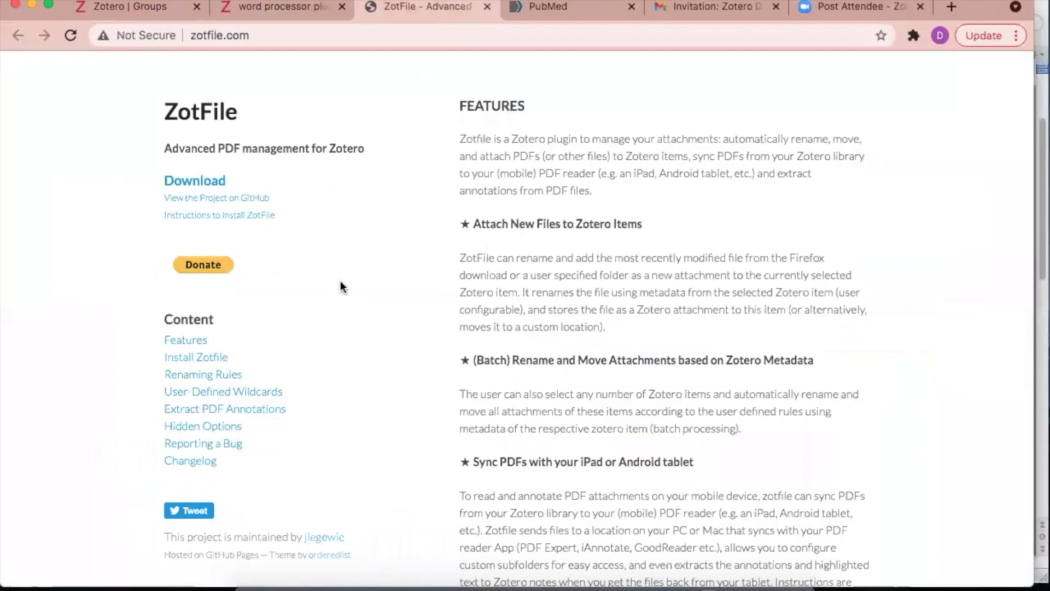
{"action": "left_click", "coordinate": [284, 10]}
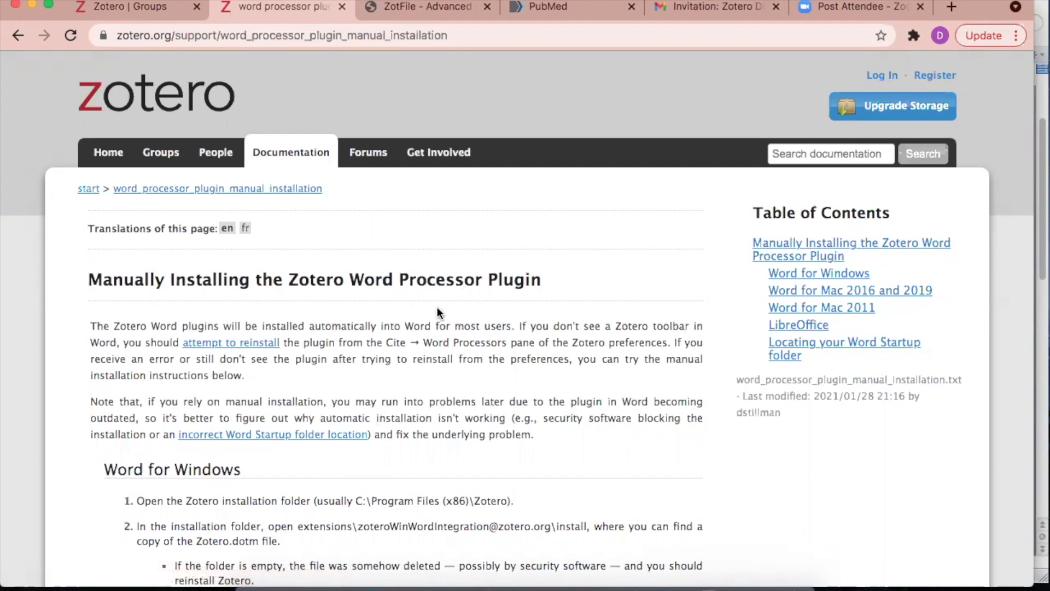
{"action": "left_click", "coordinate": [410, 7]}
{"action": "scroll", "coordinate": [383, 230], "scroll_direction": "down", "scroll_amount": 1}
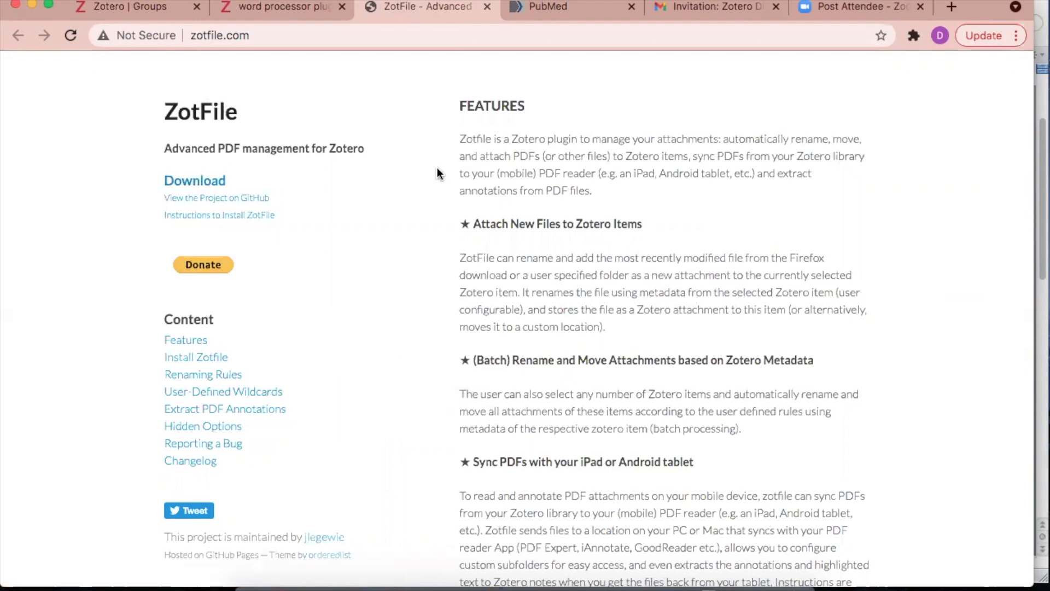
Return to the Zotero Groups page and create a new group named XYZ with private membership
{"action": "left_click", "coordinate": [129, 8]}
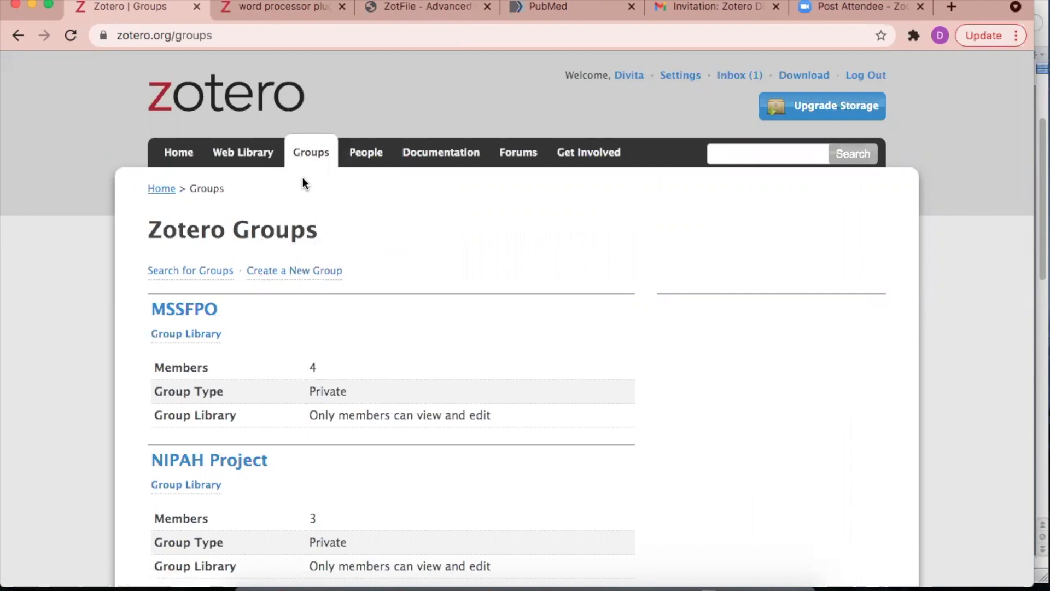
{"action": "left_click", "coordinate": [291, 278]}
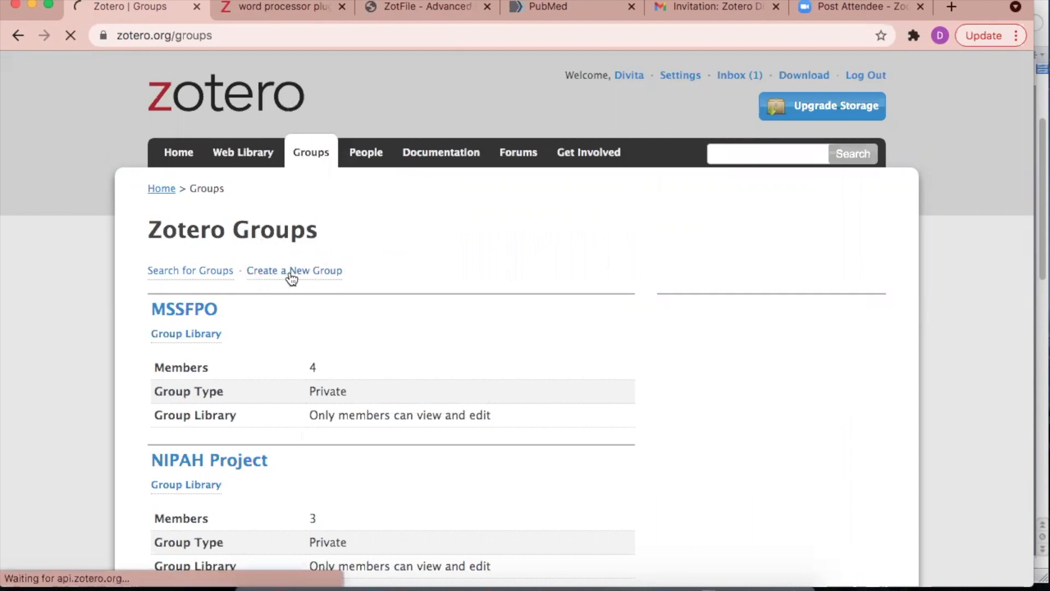
{"action": "scroll", "coordinate": [251, 347], "scroll_direction": "down", "scroll_amount": 3}
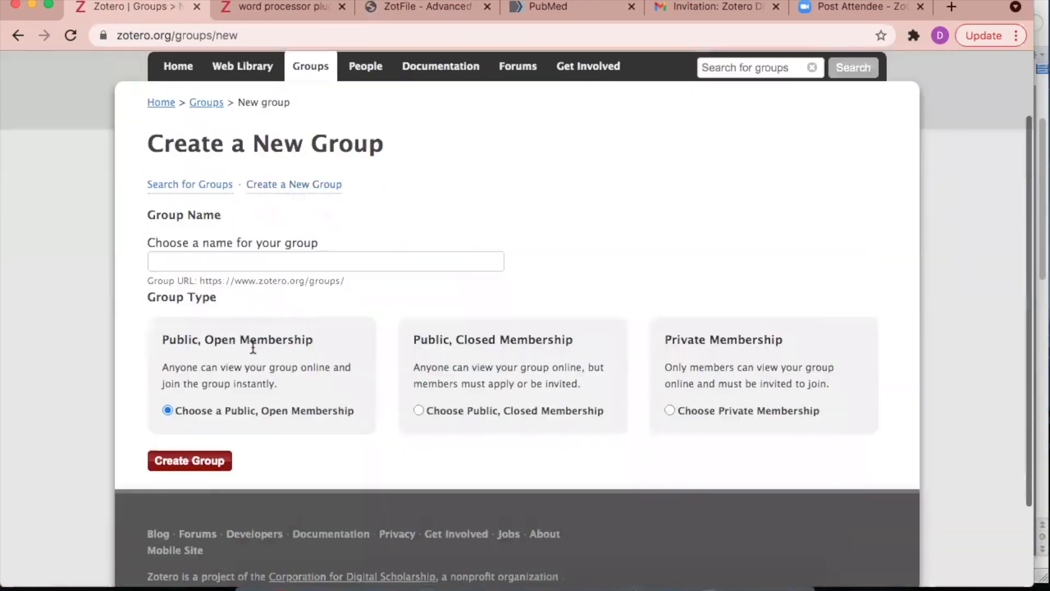
{"action": "scroll", "coordinate": [251, 350], "scroll_direction": "up", "scroll_amount": 2}
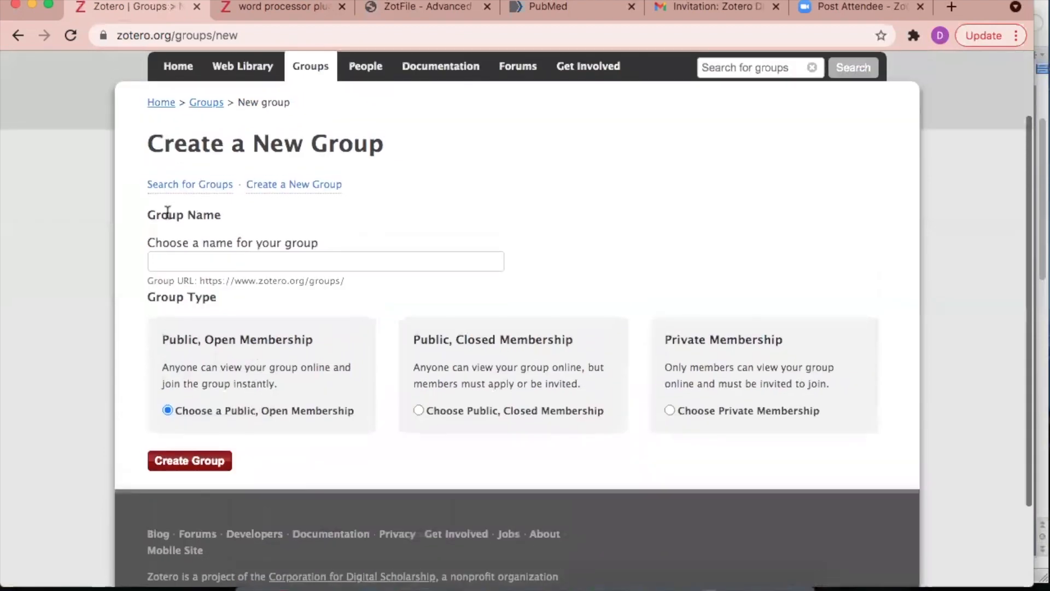
{"action": "left_click", "coordinate": [262, 260]}
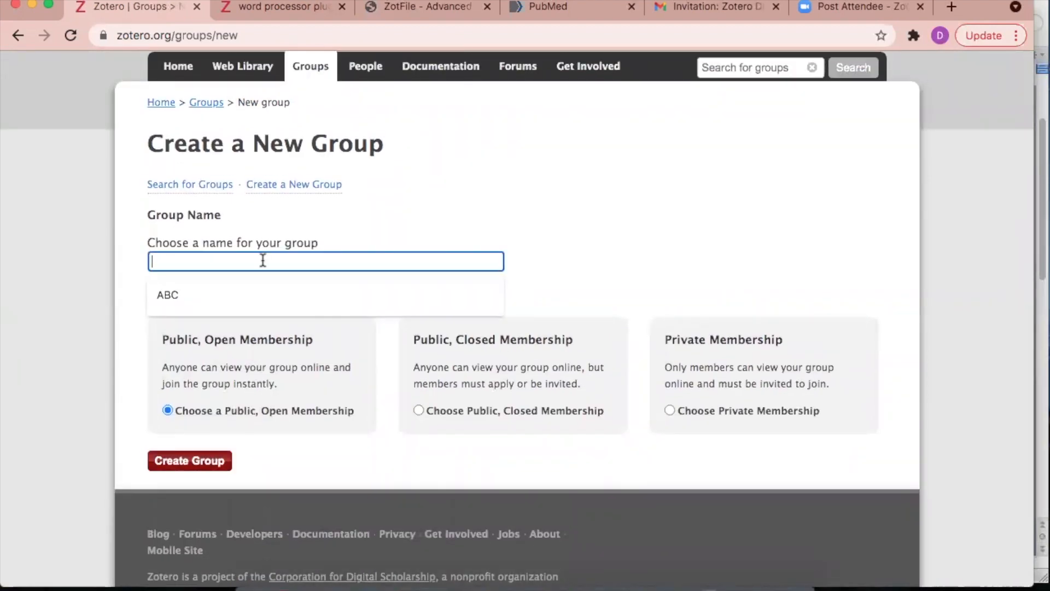
{"action": "type", "text": "XYZ"}
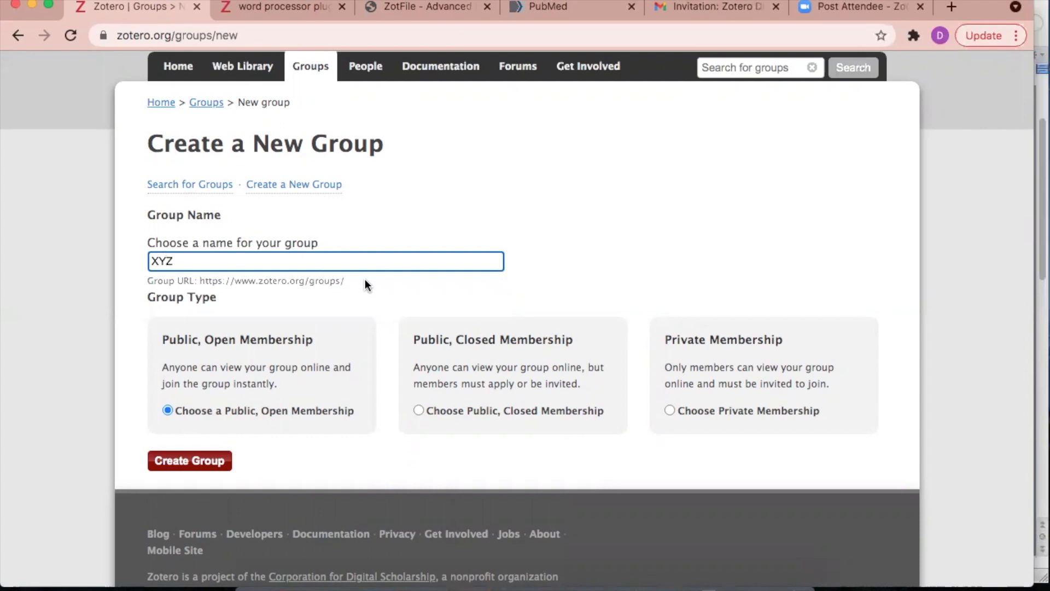
{"action": "left_click", "coordinate": [669, 410]}
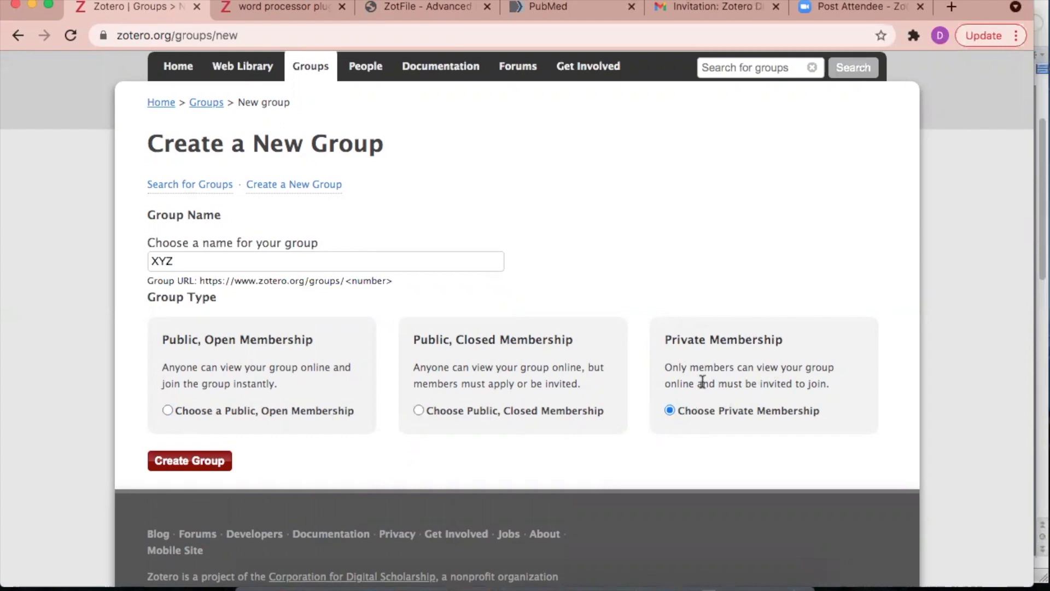
{"action": "left_click", "coordinate": [211, 461]}
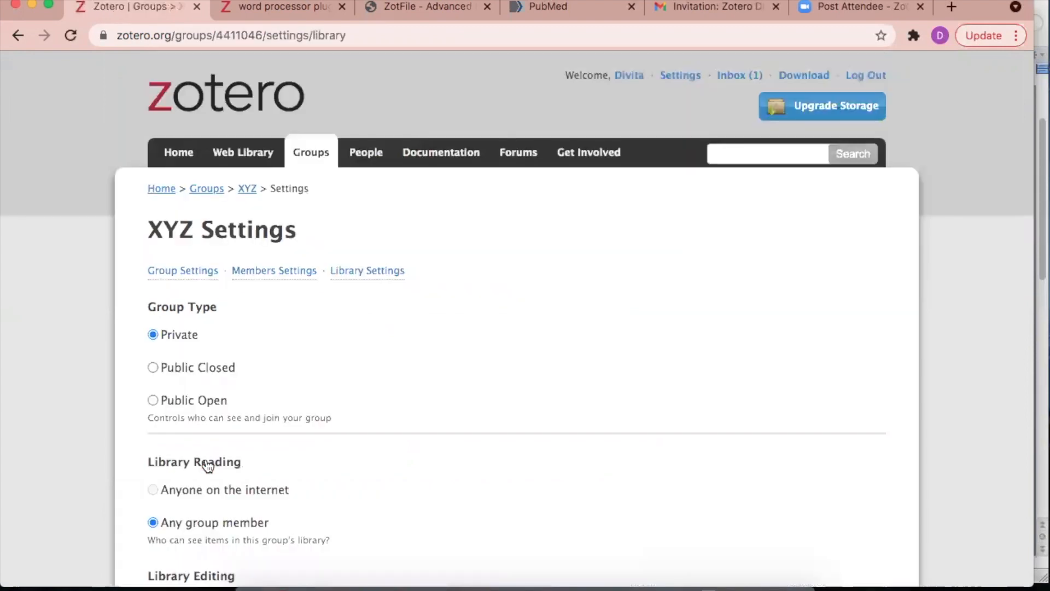
Review the XYZ group's type, library reading, library editing and file editing permissions and save the settings with the preset choices
{"action": "scroll", "coordinate": [341, 339], "scroll_direction": "down", "scroll_amount": 2}
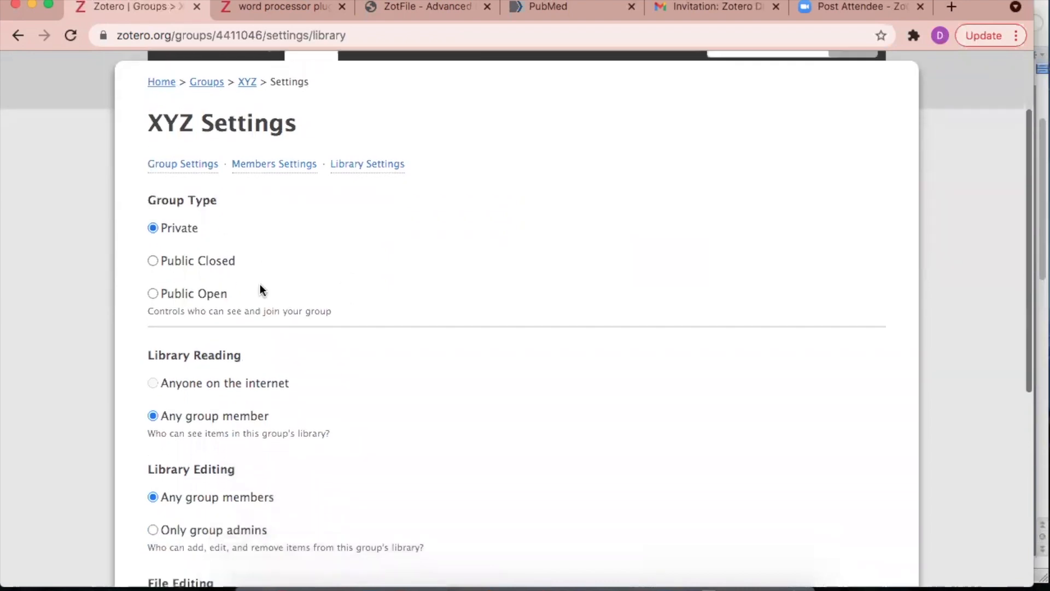
{"action": "scroll", "coordinate": [260, 284], "scroll_direction": "down", "scroll_amount": 2}
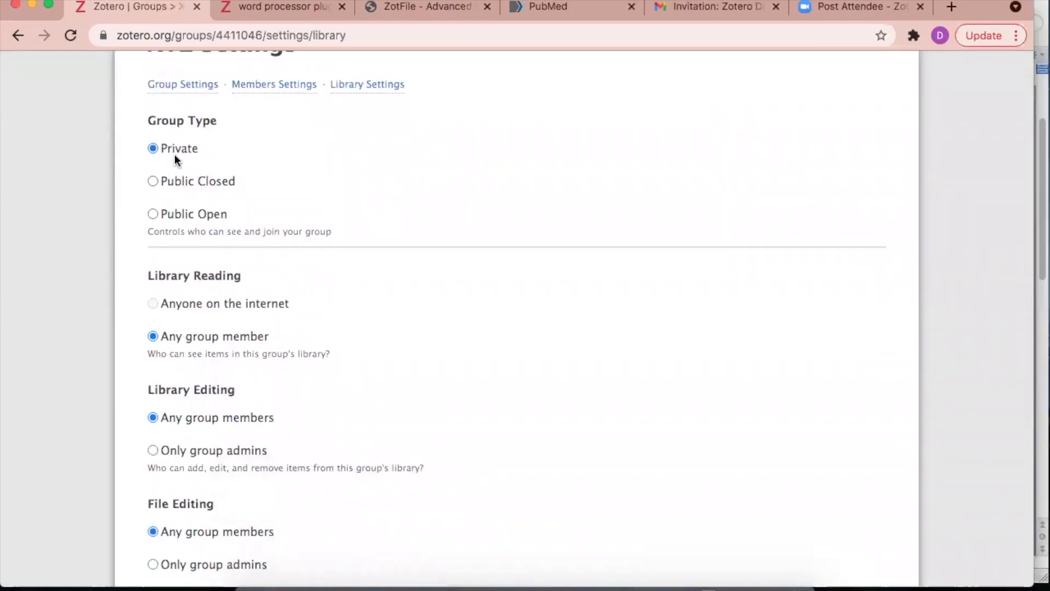
{"action": "scroll", "coordinate": [265, 212], "scroll_direction": "down", "scroll_amount": 3}
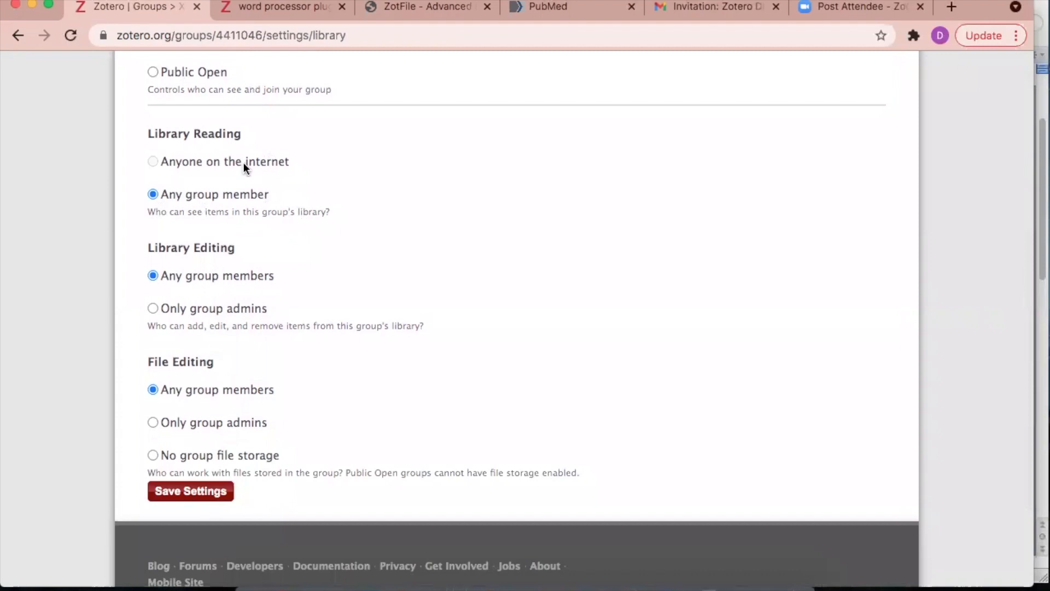
{"action": "scroll", "coordinate": [304, 395], "scroll_direction": "down", "scroll_amount": 2}
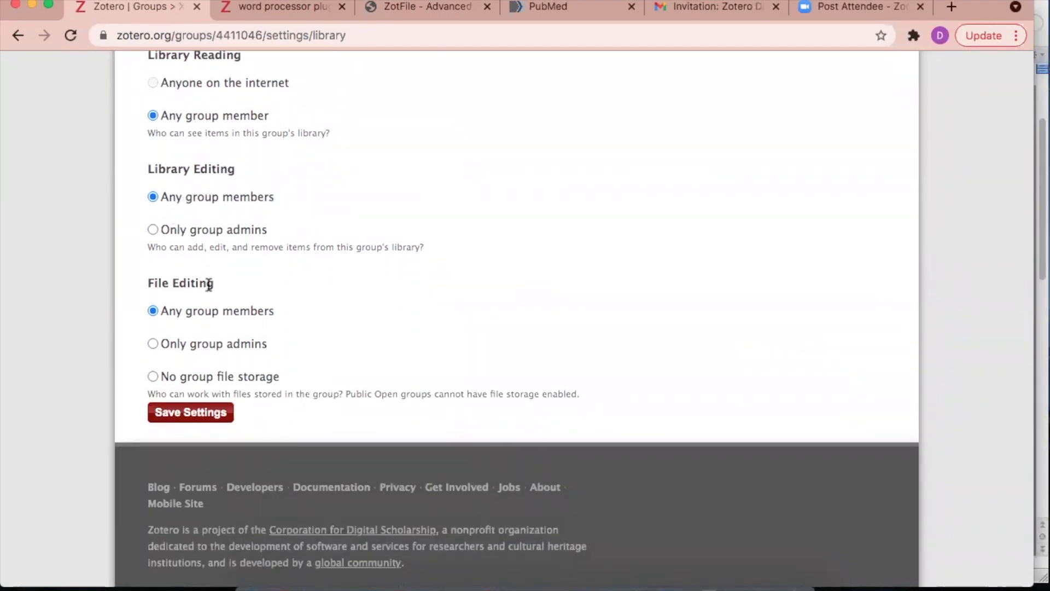
{"action": "left_click", "coordinate": [190, 414]}
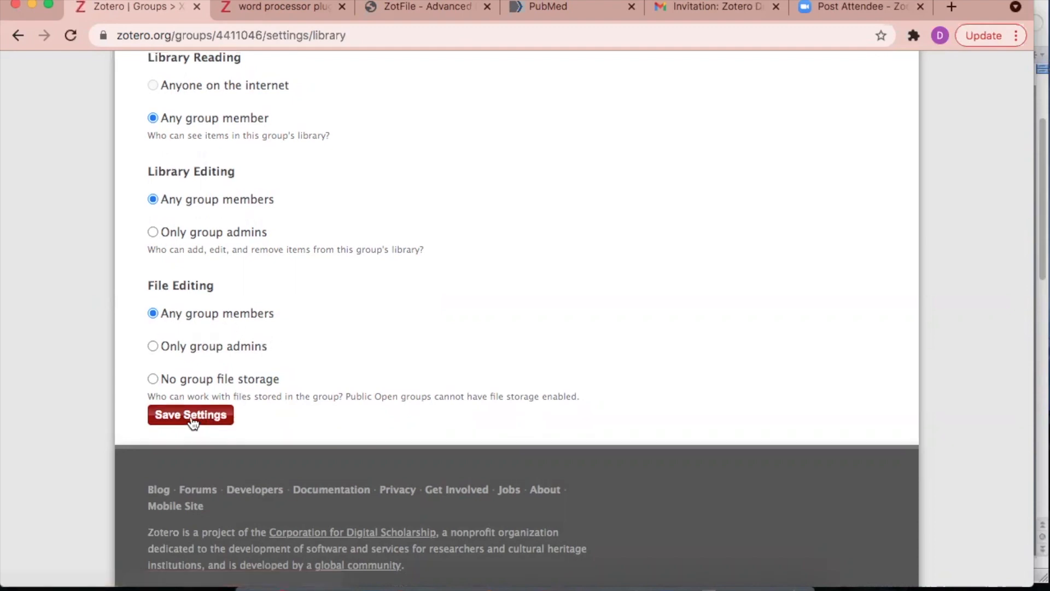
Look at the XYZ group's general information settings and its members settings
{"action": "scroll", "coordinate": [321, 295], "scroll_direction": "up", "scroll_amount": 5}
{"action": "scroll", "coordinate": [320, 296], "scroll_direction": "up", "scroll_amount": 3}
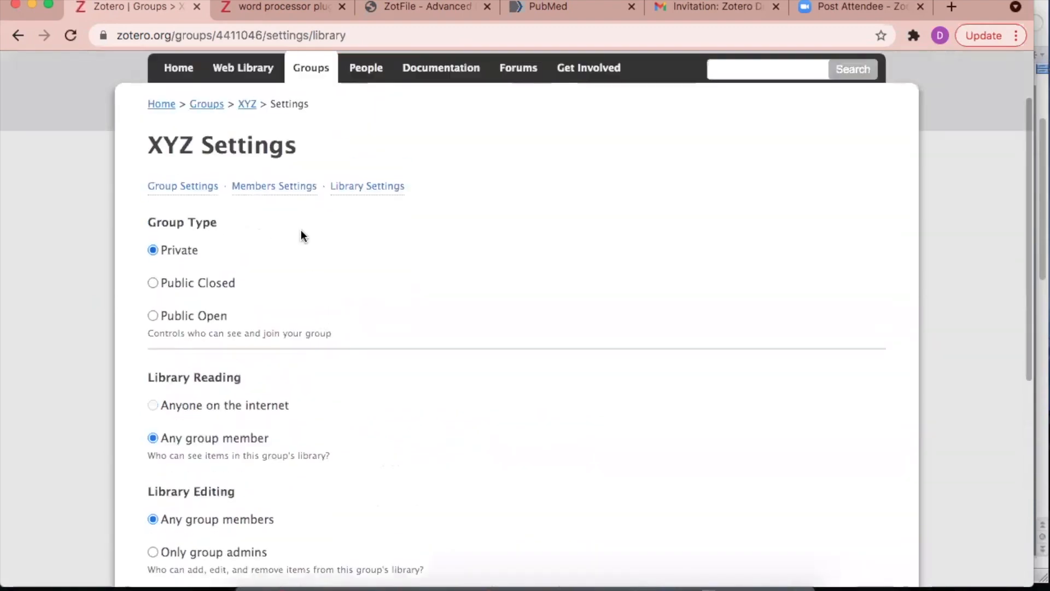
{"action": "left_click", "coordinate": [206, 190]}
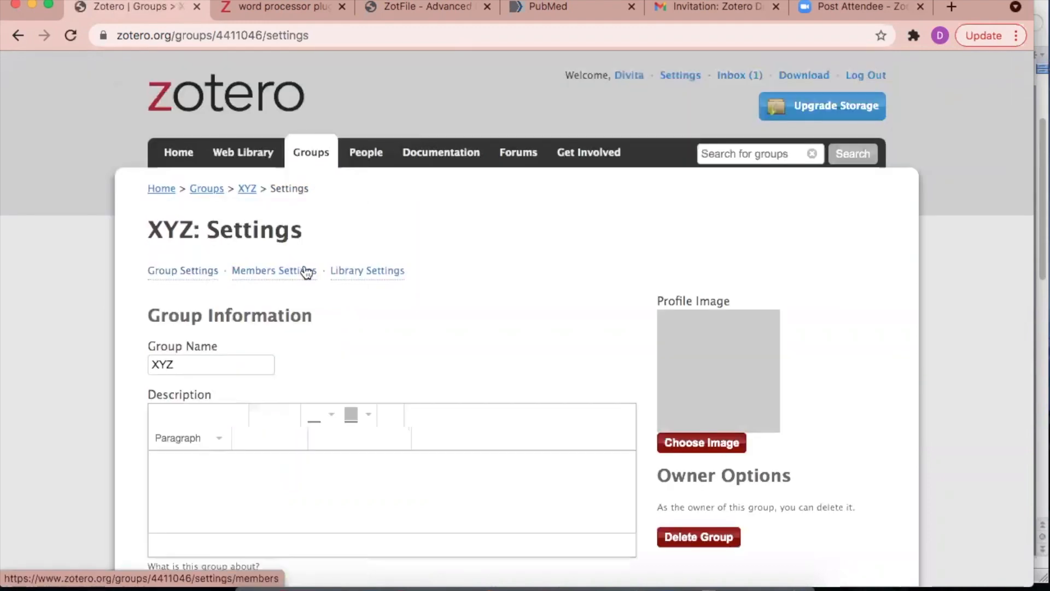
{"action": "left_click", "coordinate": [262, 273]}
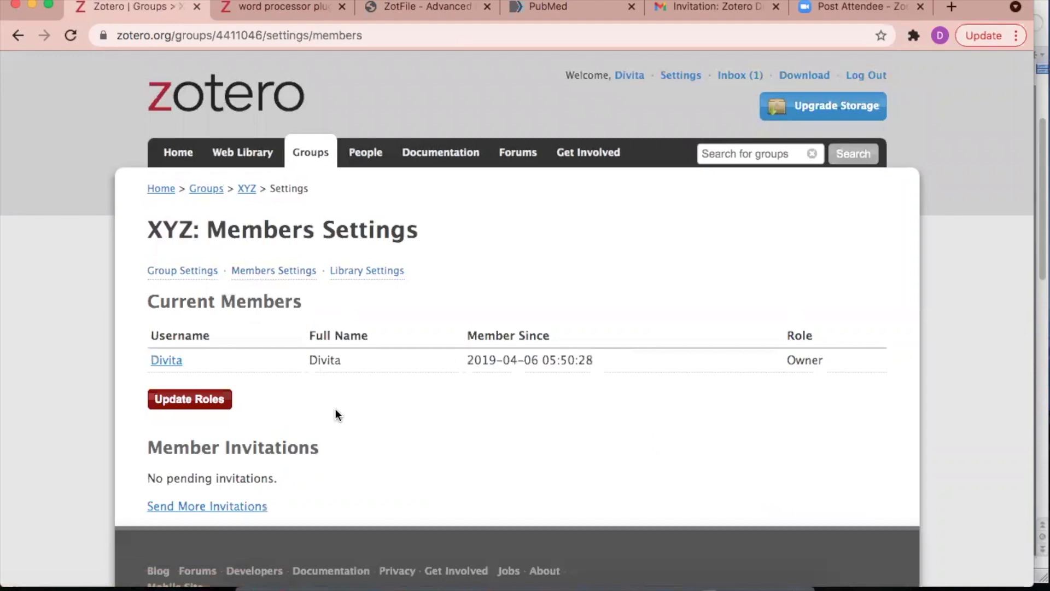
Look at the form for inviting members to the XYZ group and return to the members settings without sending invitations
{"action": "scroll", "coordinate": [336, 410], "scroll_direction": "down", "scroll_amount": 3}
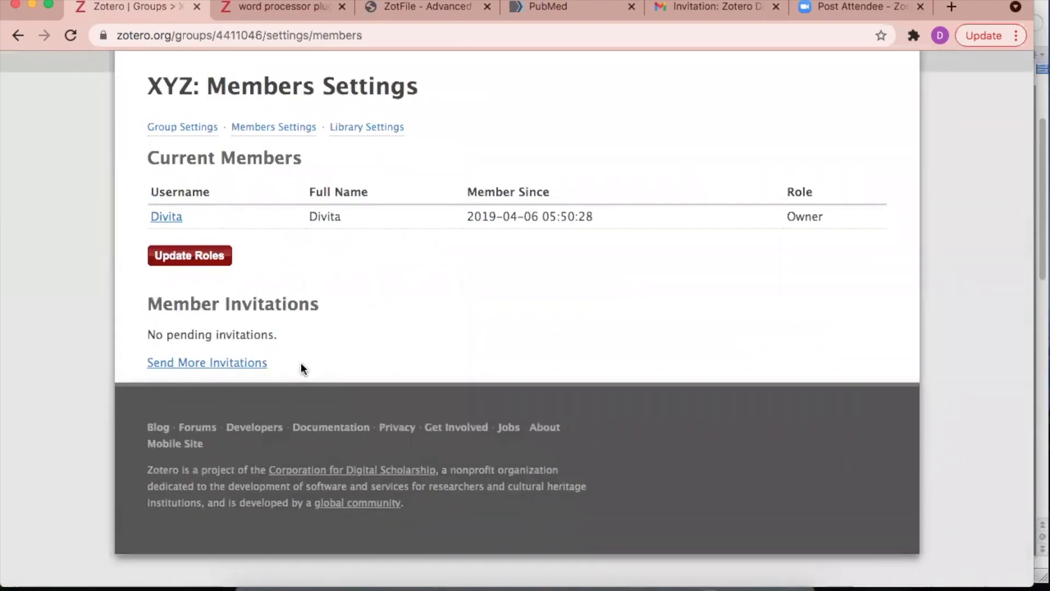
{"action": "left_click", "coordinate": [244, 364]}
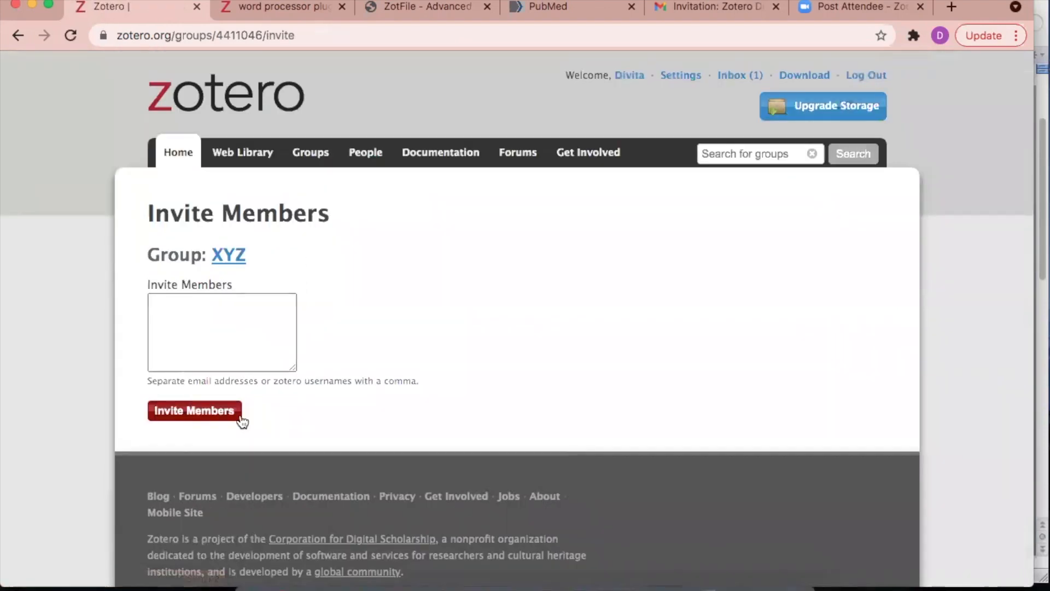
{"action": "left_click", "coordinate": [201, 309]}
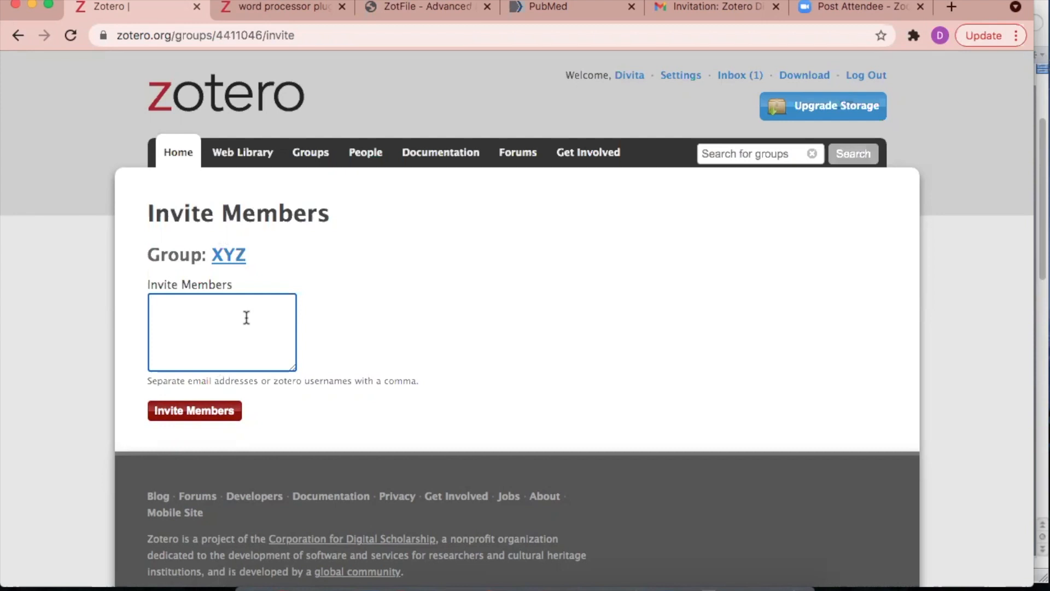
{"action": "left_click", "coordinate": [18, 36]}
{"action": "scroll", "coordinate": [313, 268], "scroll_direction": "up", "scroll_amount": 1}
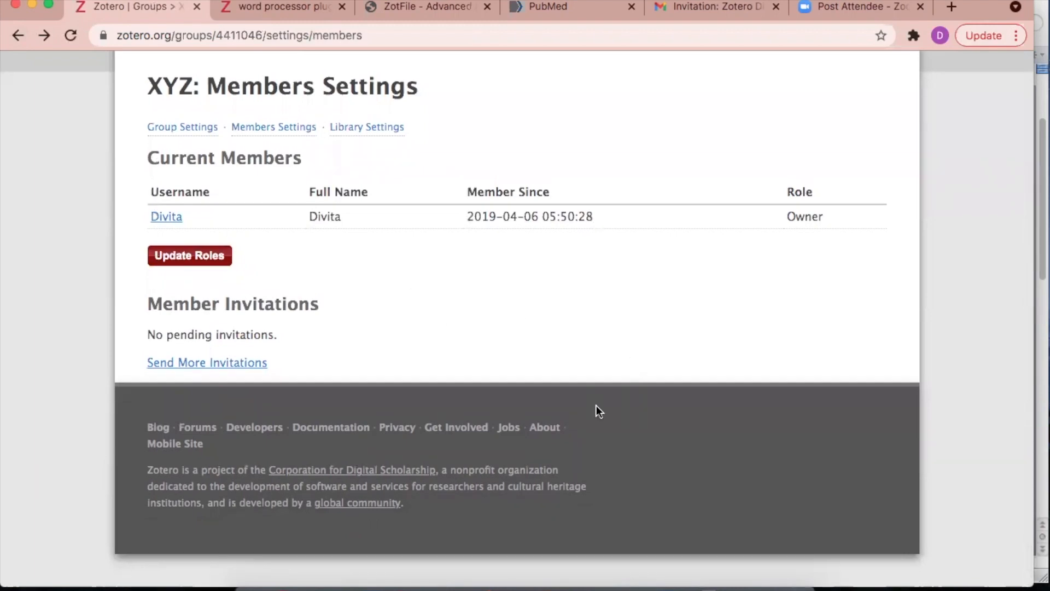
Switch to the Zotero desktop app and look at the new collection dialog and the new library choices without creating anything
{"action": "left_click", "coordinate": [723, 575]}
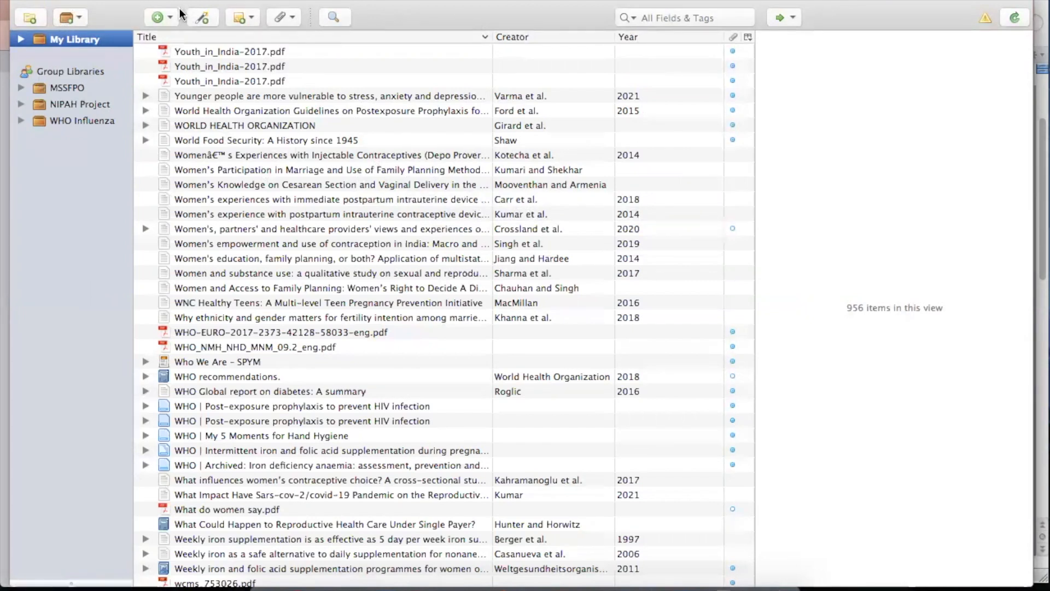
{"action": "left_click", "coordinate": [32, 18]}
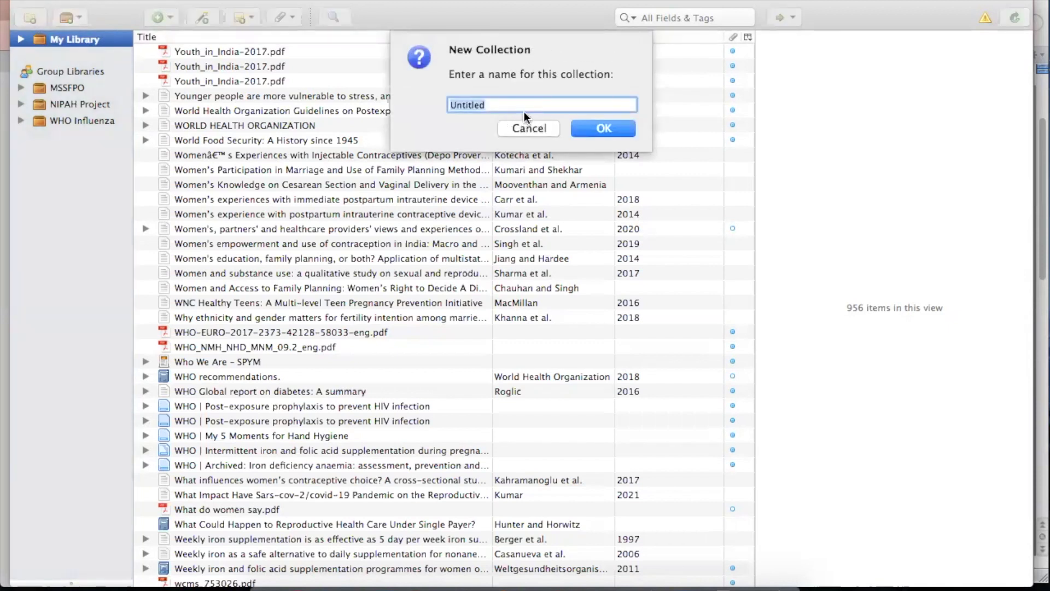
{"action": "left_click", "coordinate": [526, 129]}
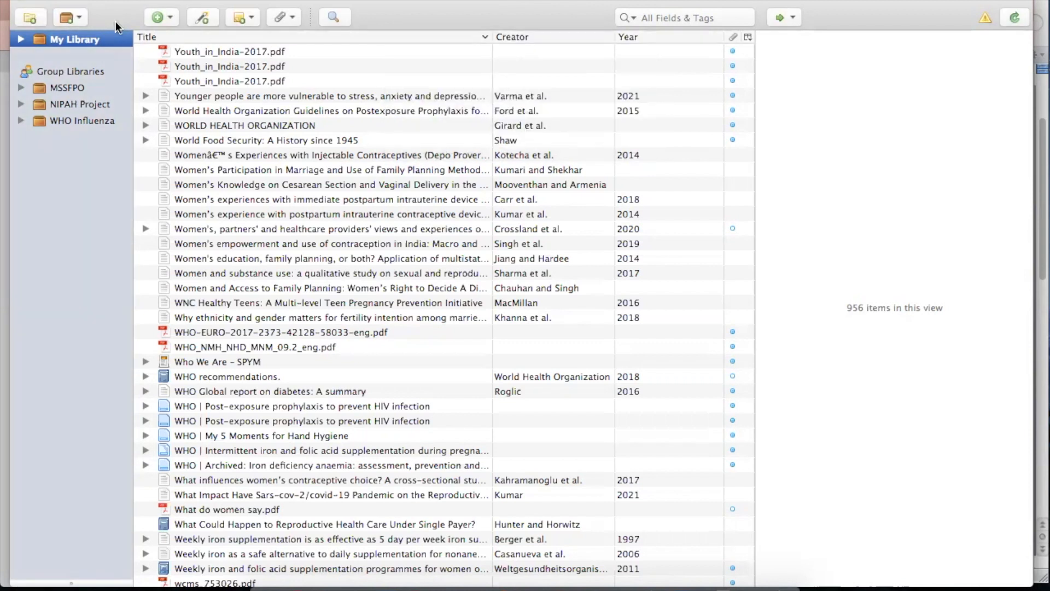
{"action": "left_click", "coordinate": [81, 18]}
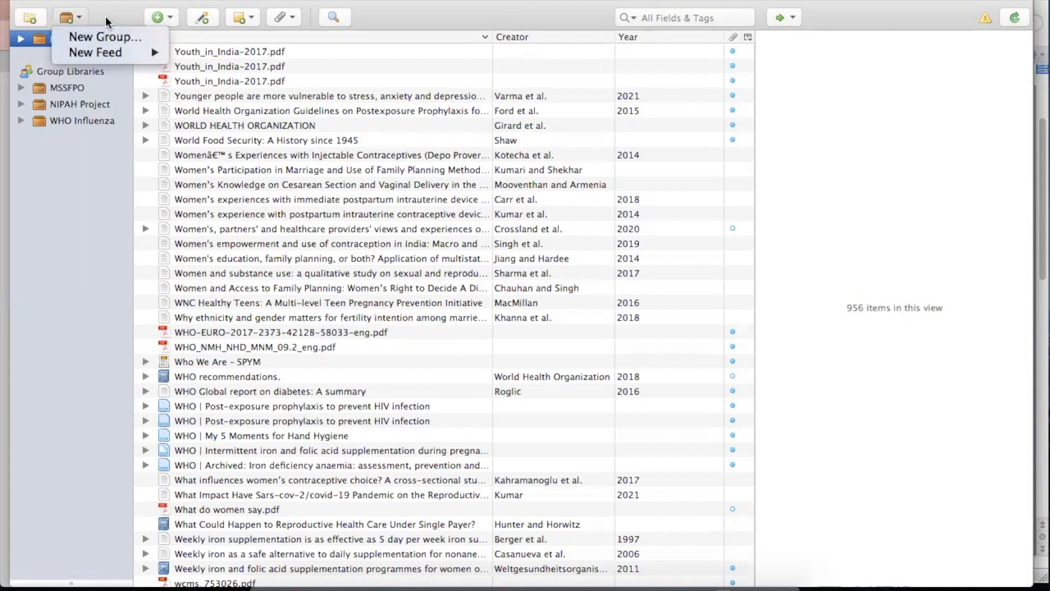
{"action": "left_click", "coordinate": [81, 17]}
Look through the item types available for a new item and the entry for adding items by ISBN, DOI, PMID or arXiv ID
{"action": "left_click", "coordinate": [172, 17]}
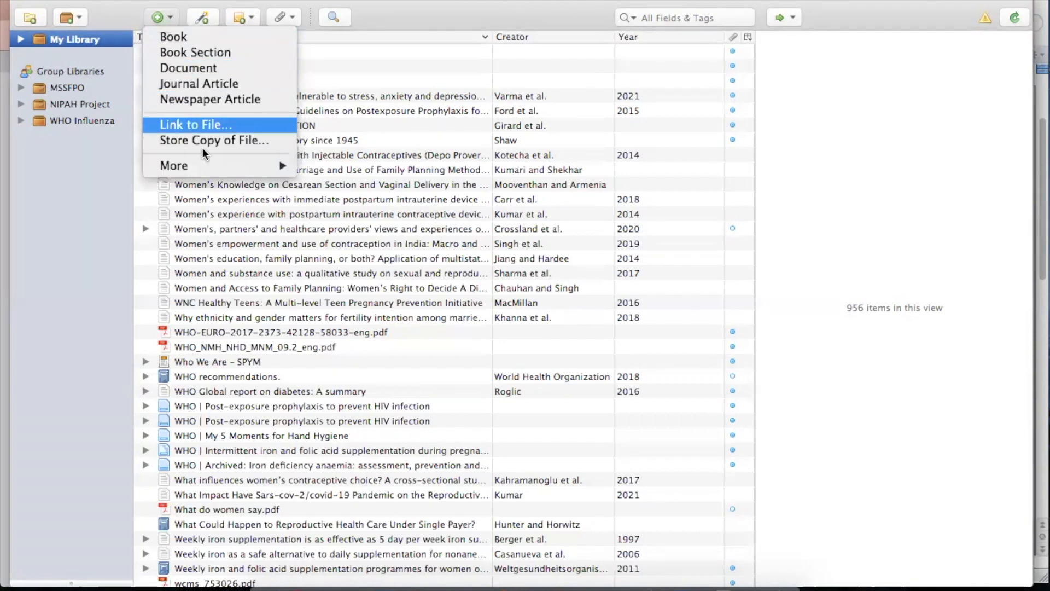
{"action": "mouse_move", "coordinate": [235, 166]}
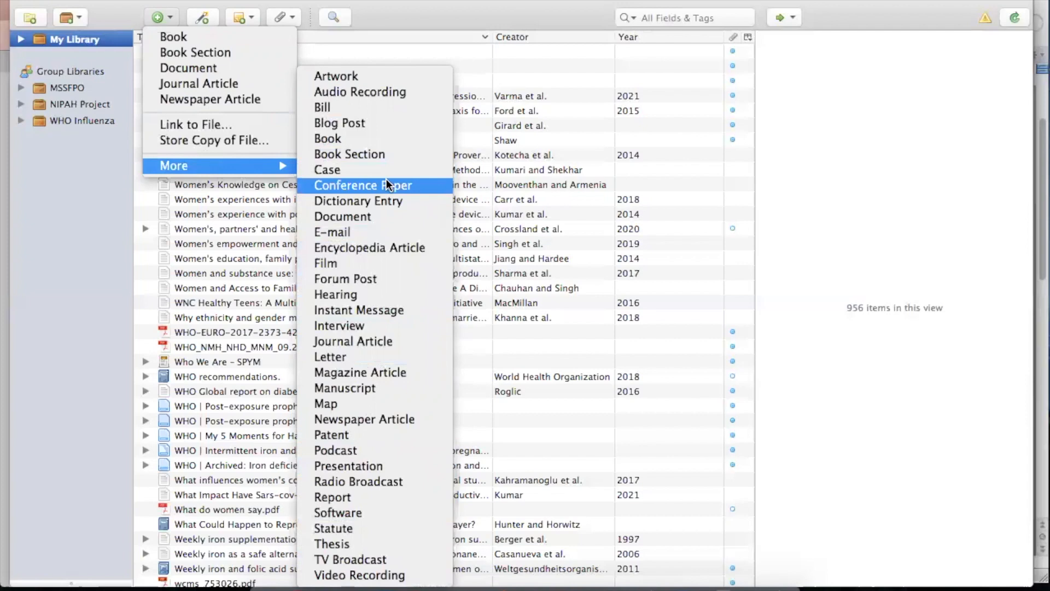
{"action": "left_click", "coordinate": [170, 18]}
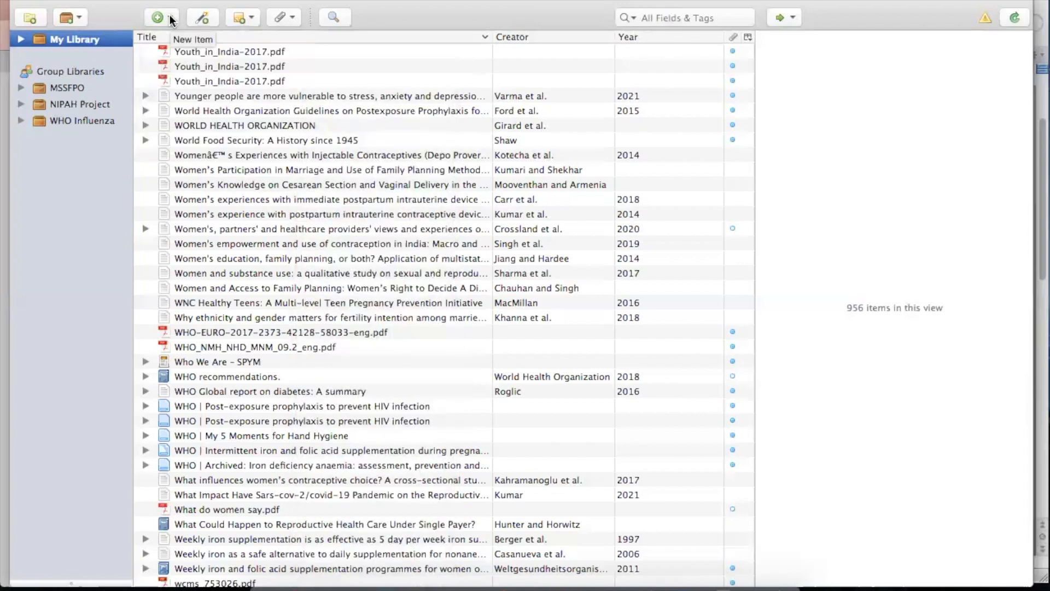
{"action": "left_click", "coordinate": [202, 16]}
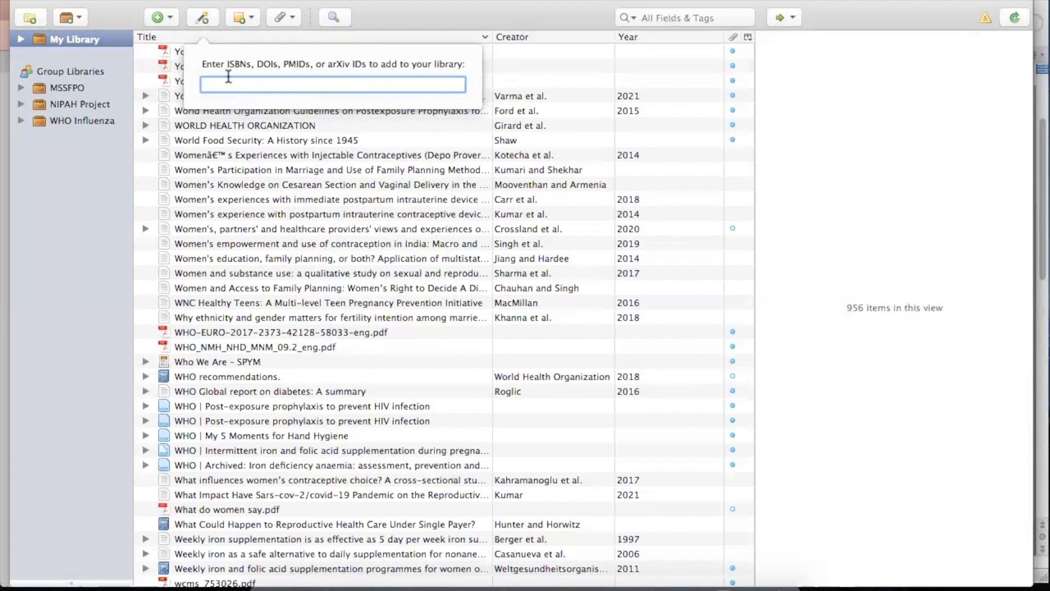
{"action": "left_click", "coordinate": [206, 18]}
Look at the choices for adding notes and attachments with no item selected
{"action": "left_click", "coordinate": [253, 17]}
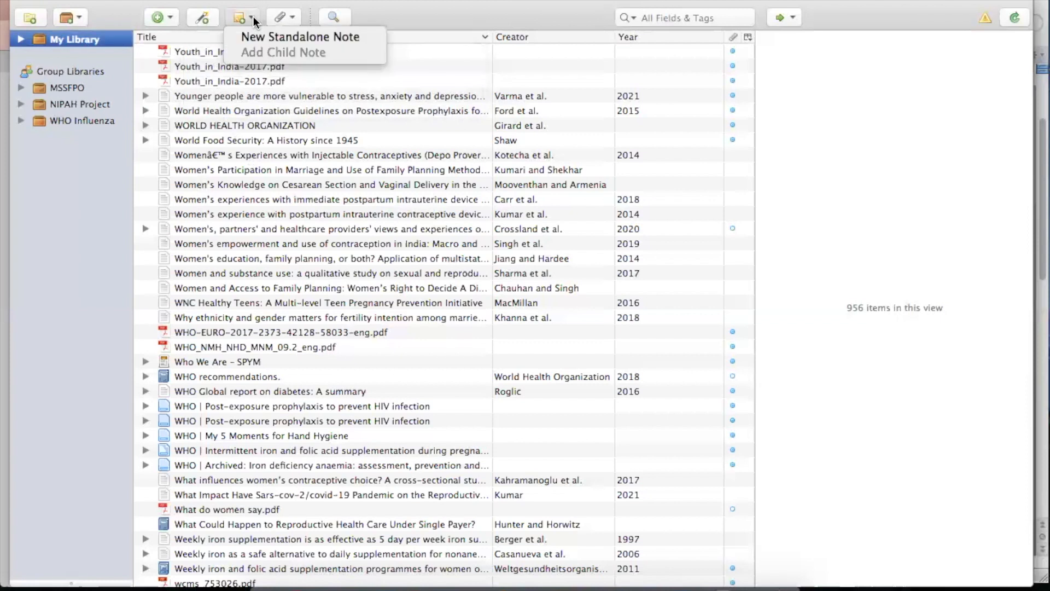
{"action": "left_click", "coordinate": [294, 16]}
{"action": "left_click", "coordinate": [294, 16]}
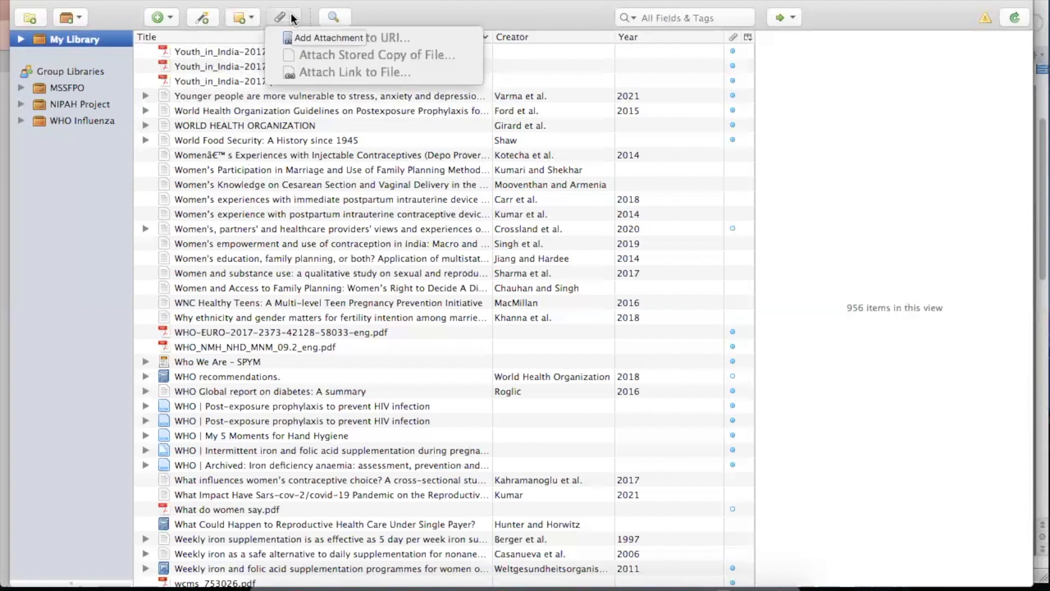
{"action": "left_click", "coordinate": [244, 72]}
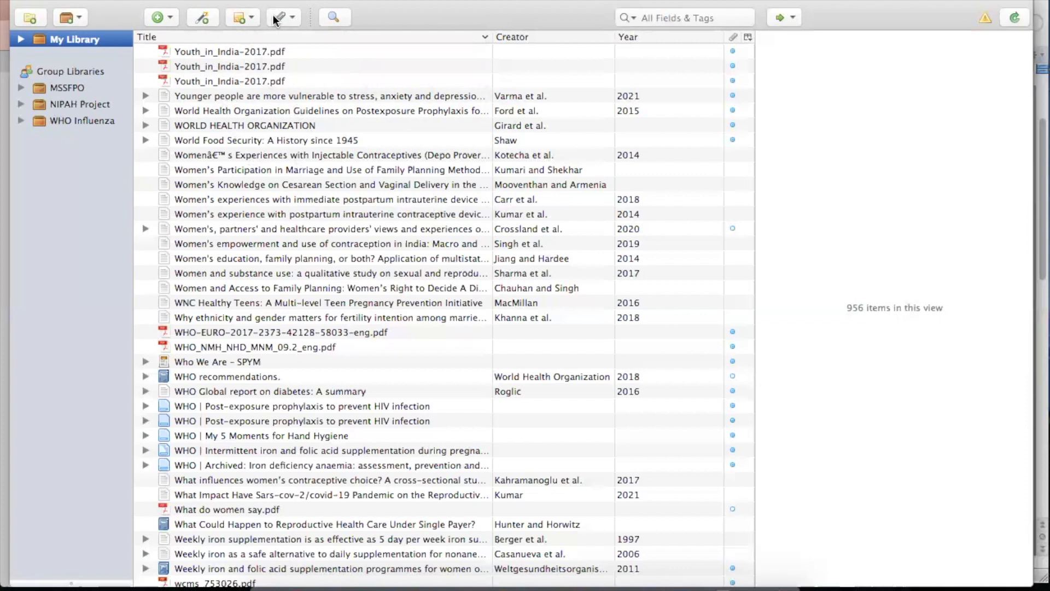
{"action": "left_click", "coordinate": [252, 18]}
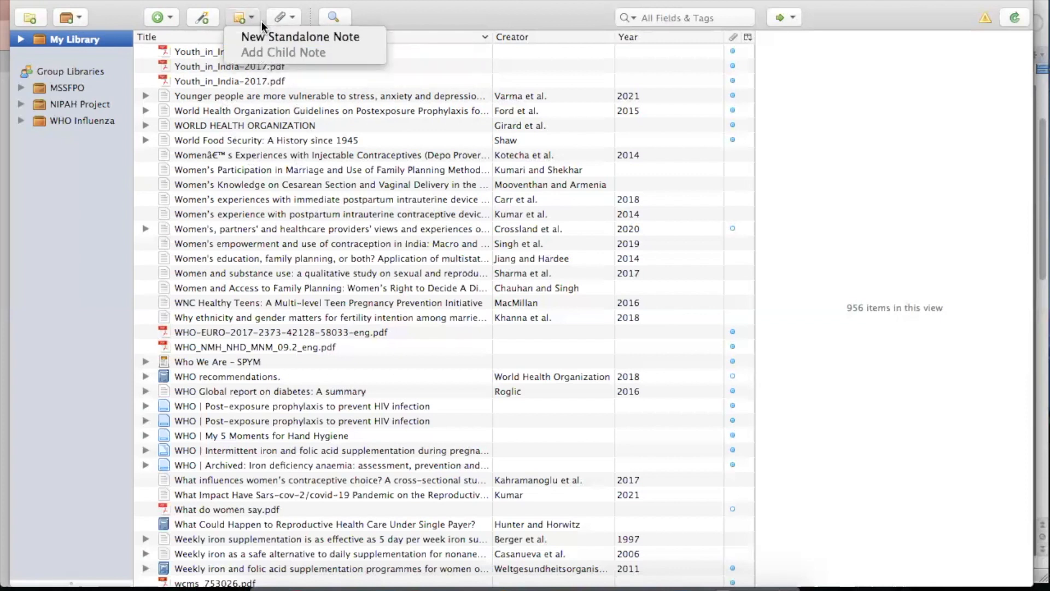
{"action": "left_click", "coordinate": [293, 18]}
{"action": "left_click", "coordinate": [293, 18]}
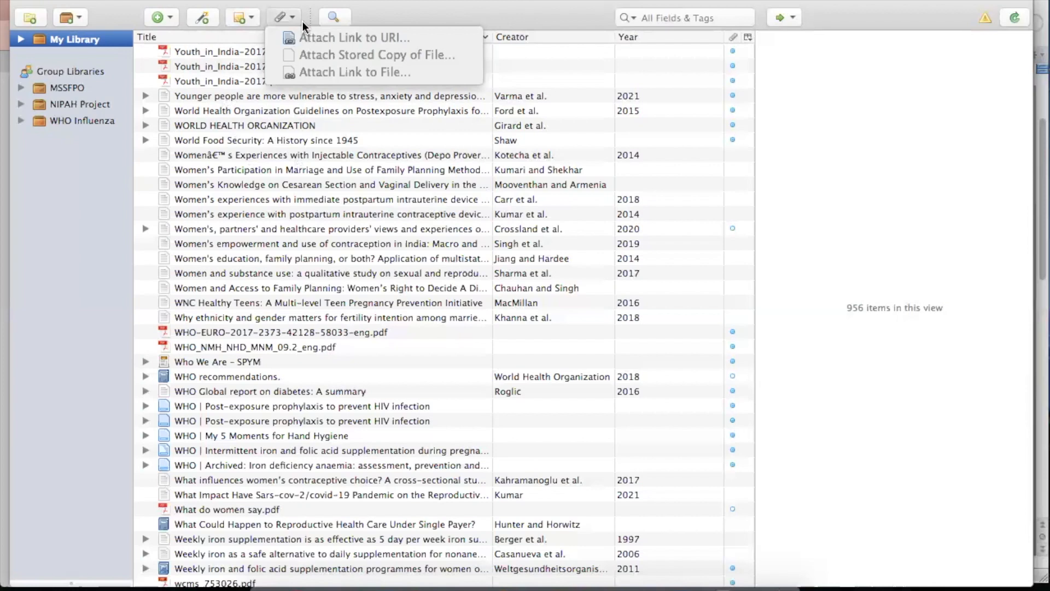
{"action": "left_click", "coordinate": [294, 17]}
Select the 2014 article on women's experiences with injectable contraceptives and look at its attachment options
{"action": "left_click", "coordinate": [280, 148]}
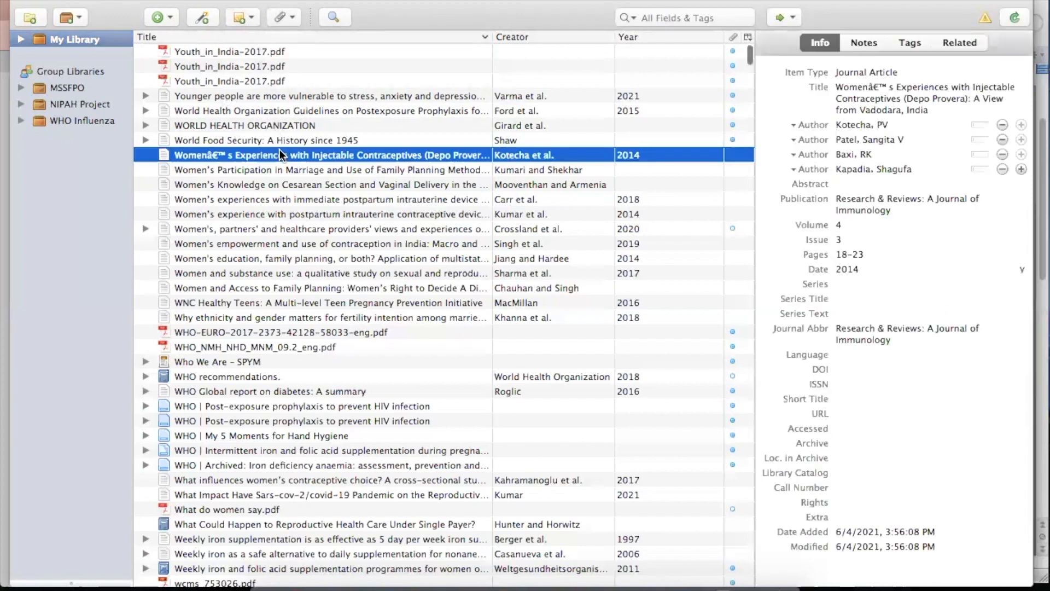
{"action": "left_click", "coordinate": [291, 19]}
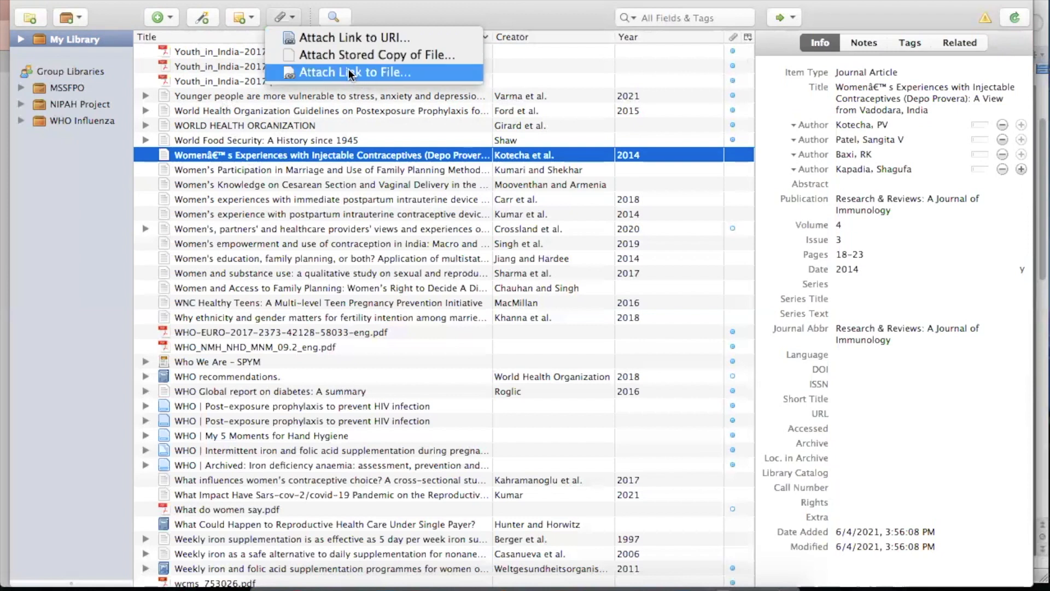
{"action": "left_click", "coordinate": [294, 18]}
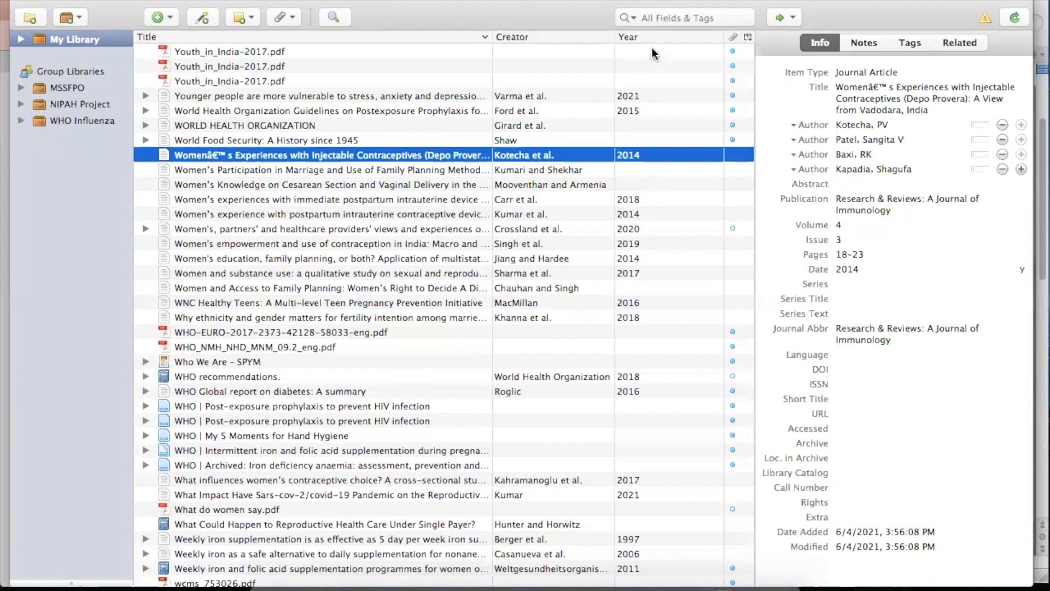
Check the library search field, expand My Library to view its collections and collapse it again
{"action": "left_click", "coordinate": [669, 16]}
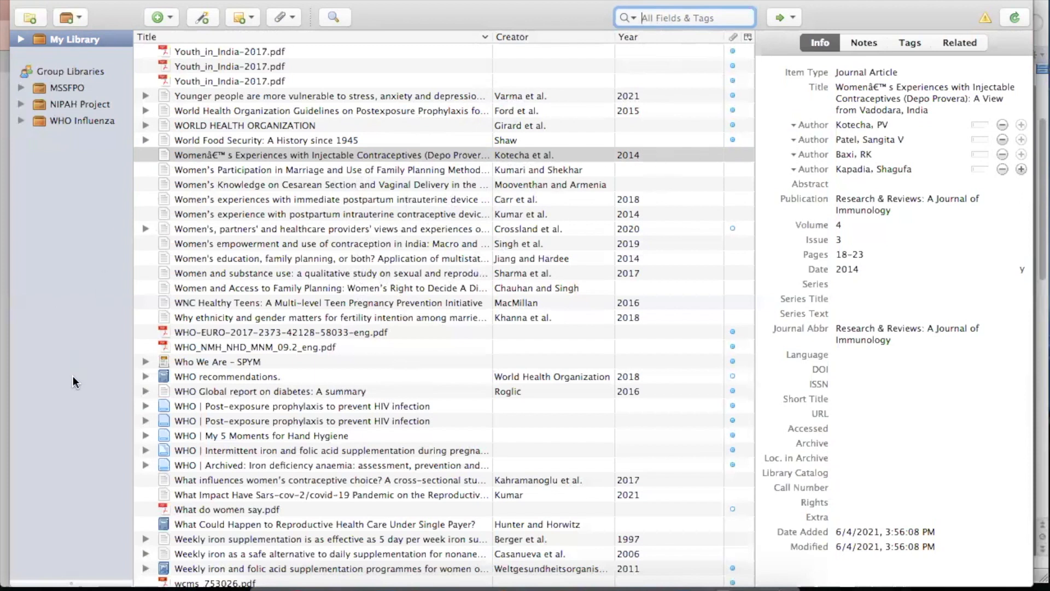
{"action": "scroll", "coordinate": [193, 341], "scroll_direction": "down", "scroll_amount": 3}
{"action": "scroll", "coordinate": [192, 341], "scroll_direction": "up", "scroll_amount": 3}
{"action": "left_click", "coordinate": [20, 40]}
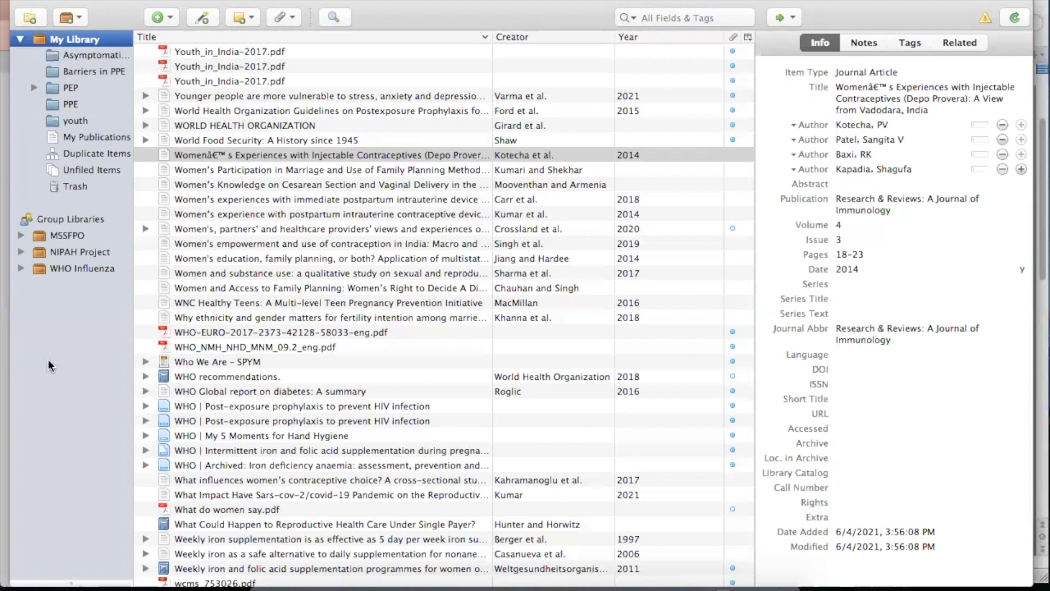
{"action": "left_click", "coordinate": [22, 41]}
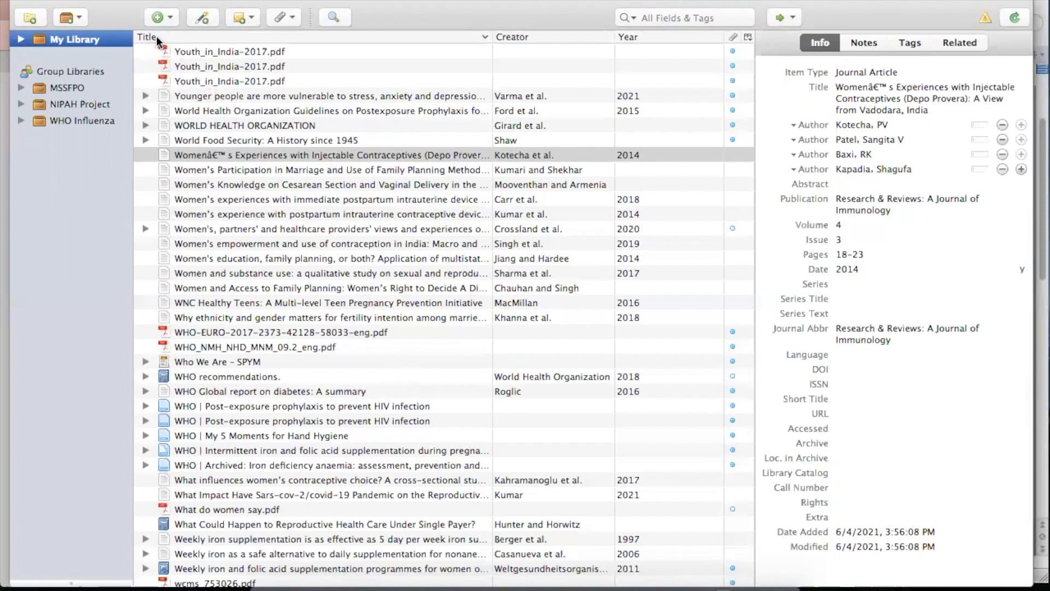
Sort the My Library items by title in ascending order and go to the start of the list
{"action": "left_click", "coordinate": [485, 37]}
{"action": "scroll", "coordinate": [398, 117], "scroll_direction": "up", "scroll_amount": 20}
{"action": "left_click_drag", "start_coordinate": [749, 291], "coordinate": [749, 36]}
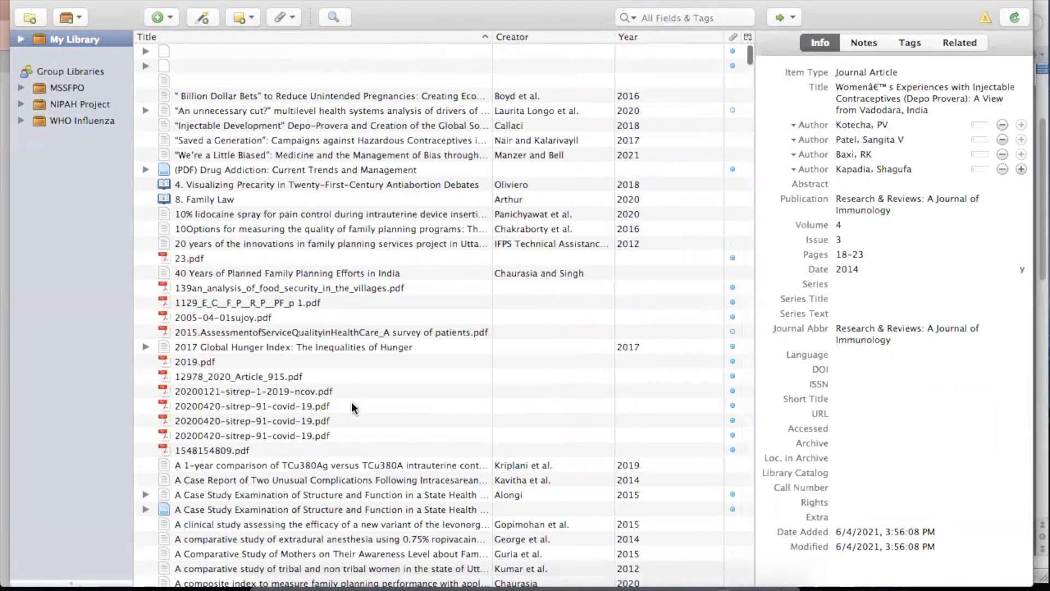
Sort the My Library items by creator and add the Date column to the item list
{"action": "left_click", "coordinate": [526, 38]}
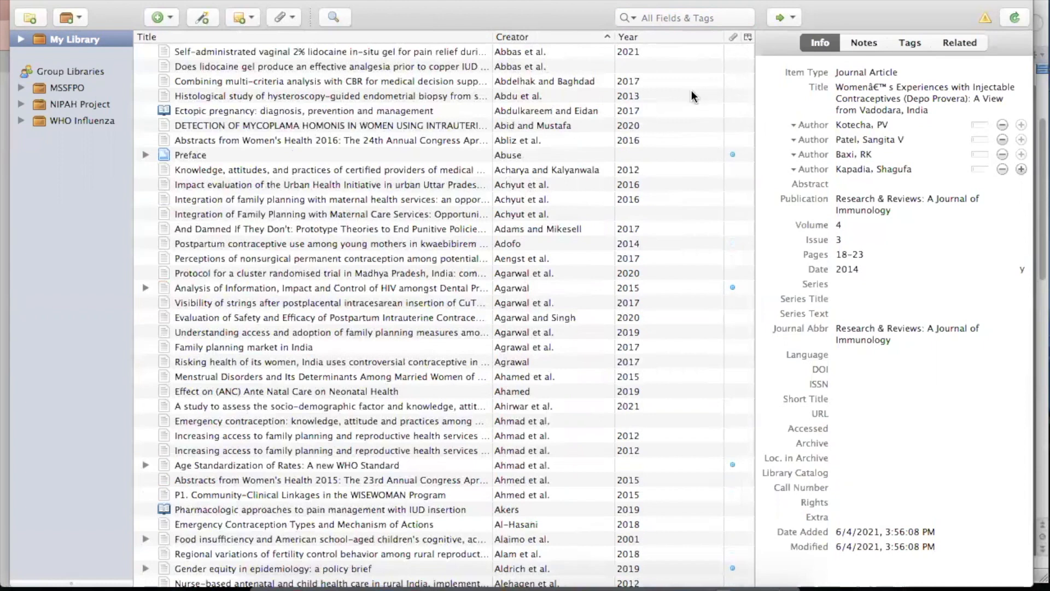
{"action": "left_click", "coordinate": [747, 37]}
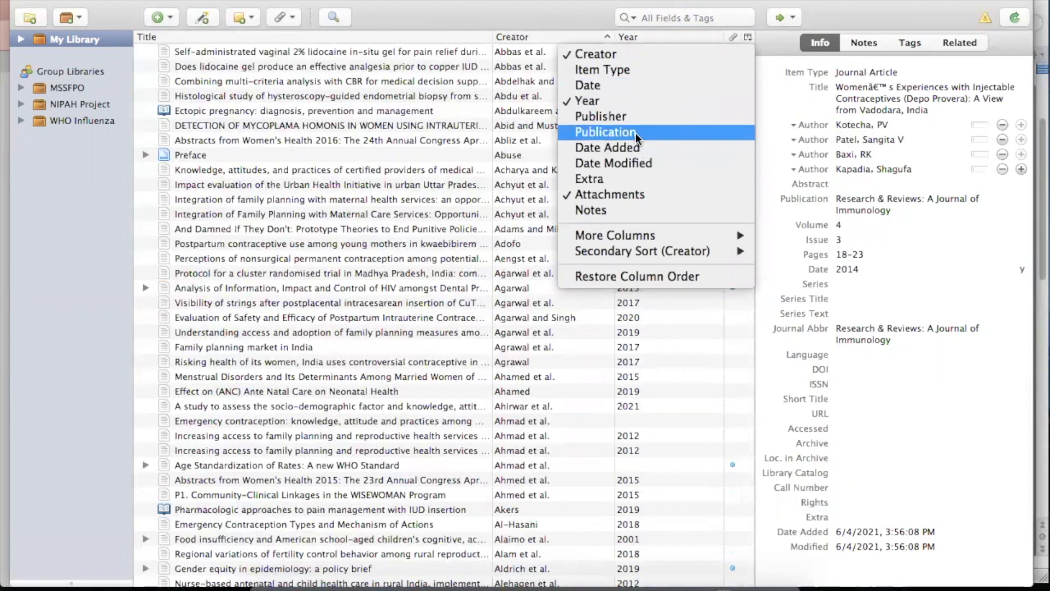
{"action": "left_click", "coordinate": [639, 87]}
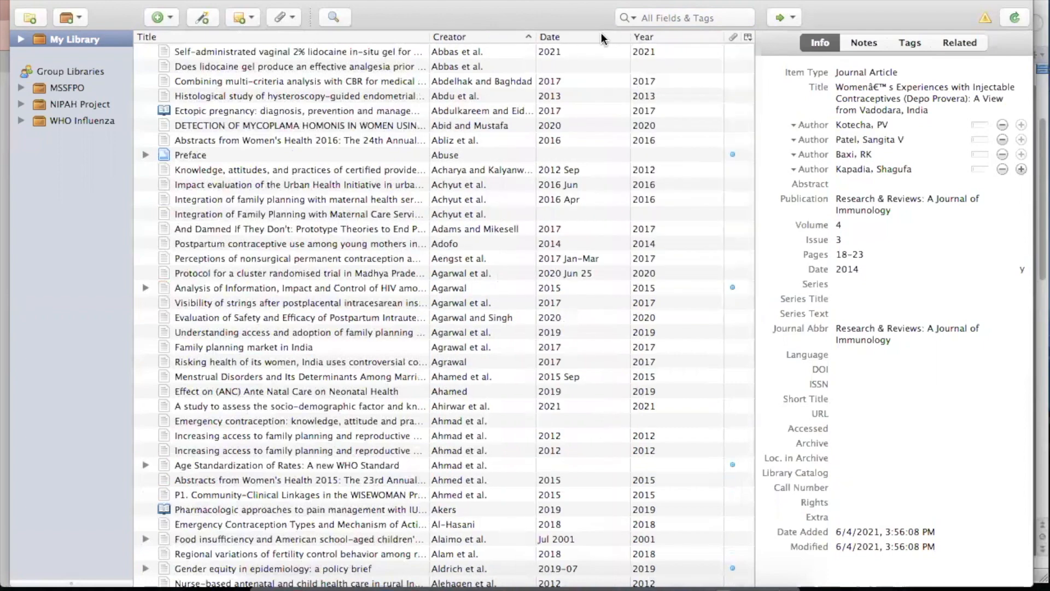
Remove the Date column from the My Library item list and look through the items sorted by creator
{"action": "scroll", "coordinate": [598, 294], "scroll_direction": "down", "scroll_amount": 5}
{"action": "scroll", "coordinate": [598, 293], "scroll_direction": "up", "scroll_amount": 5}
{"action": "left_click", "coordinate": [744, 37]}
{"action": "left_click", "coordinate": [575, 80]}
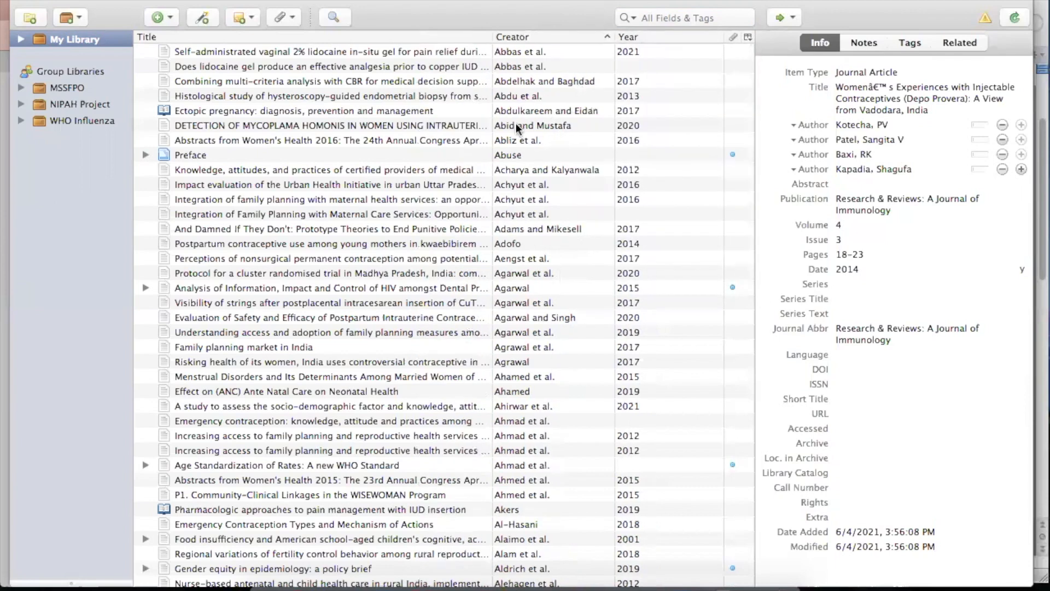
{"action": "scroll", "coordinate": [533, 326], "scroll_direction": "down", "scroll_amount": 5}
{"action": "scroll", "coordinate": [533, 326], "scroll_direction": "up", "scroll_amount": 5}
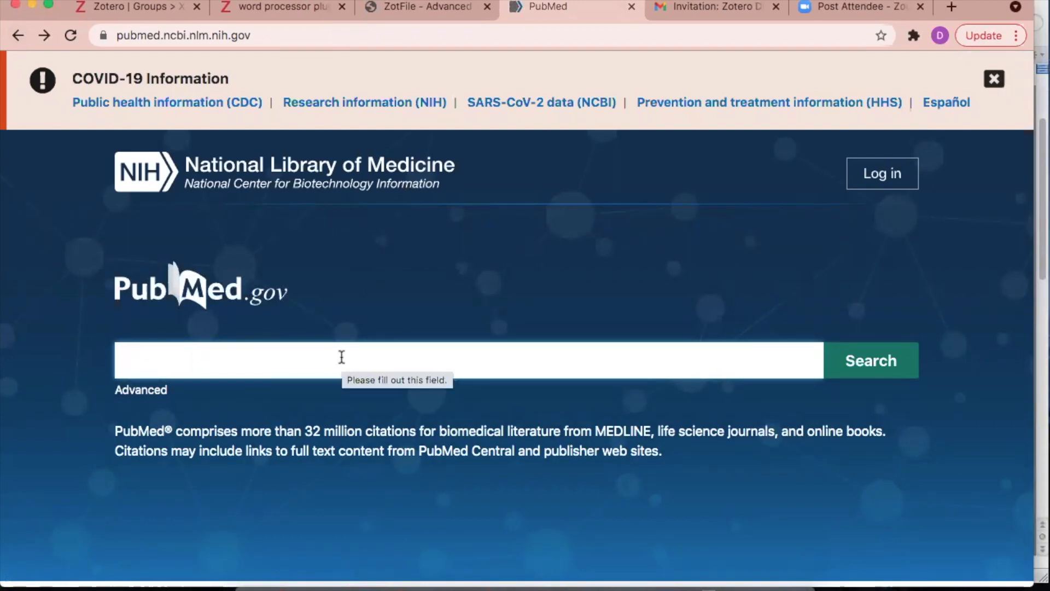
Search PubMed in the browser for "Gender equity" and look through the first results
{"action": "type", "text": "Gender equity"}
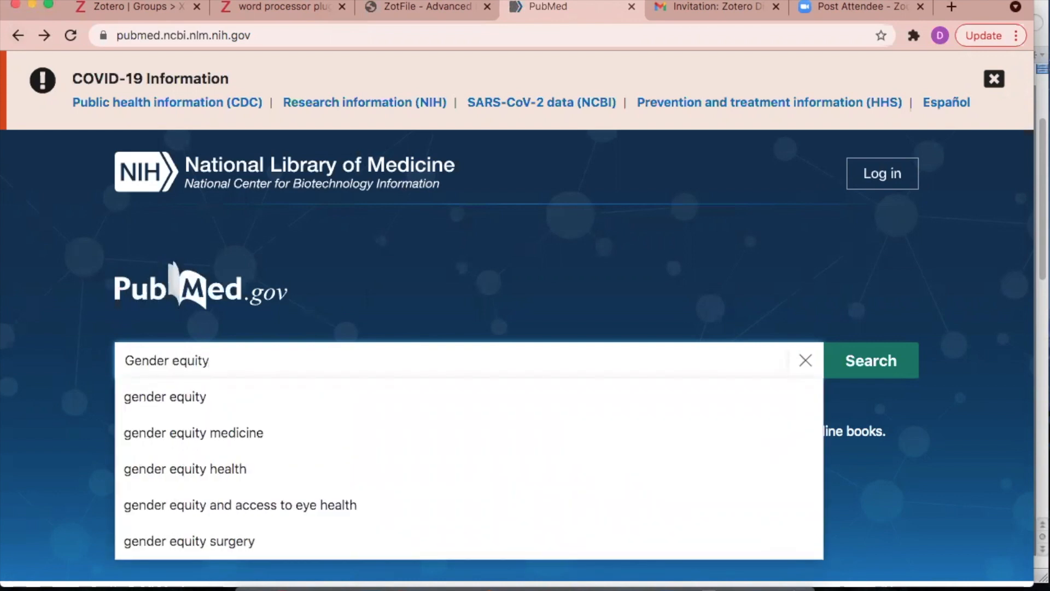
{"action": "key", "text": "Return"}
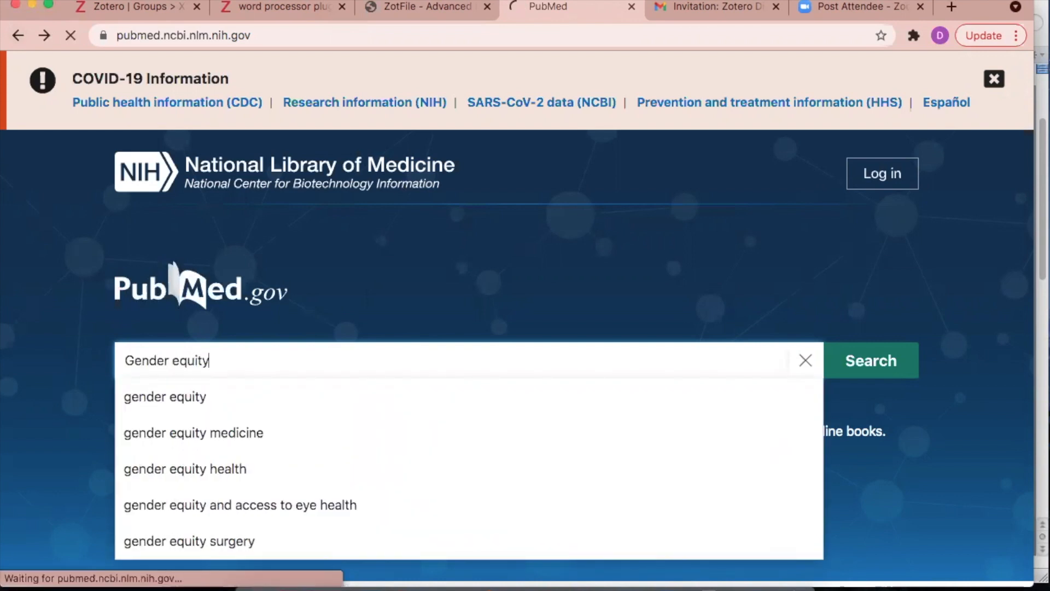
{"action": "scroll", "coordinate": [546, 366], "scroll_direction": "down", "scroll_amount": 4}
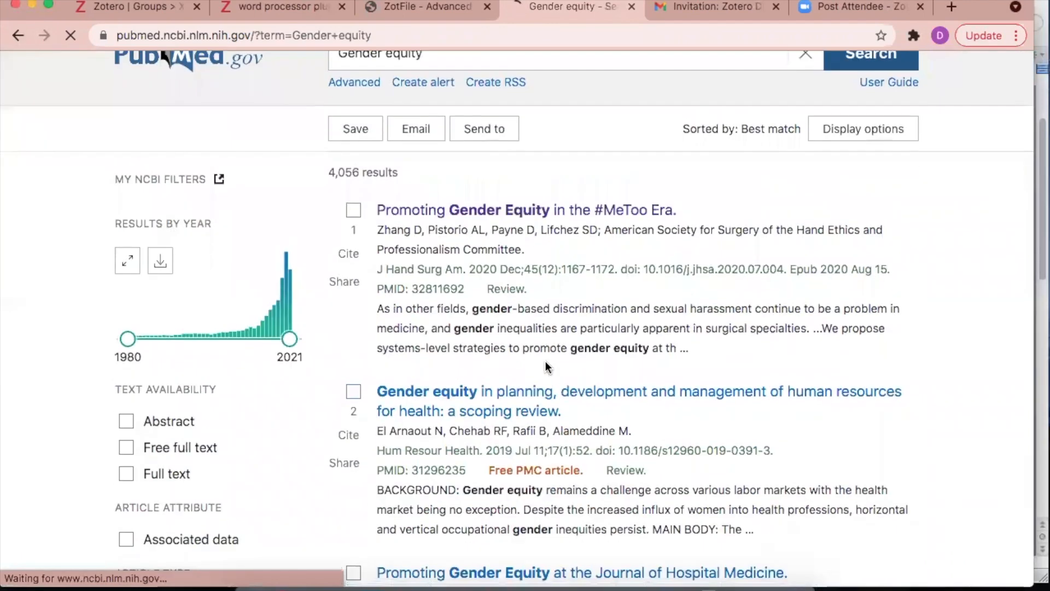
{"action": "scroll", "coordinate": [437, 426], "scroll_direction": "down", "scroll_amount": 3}
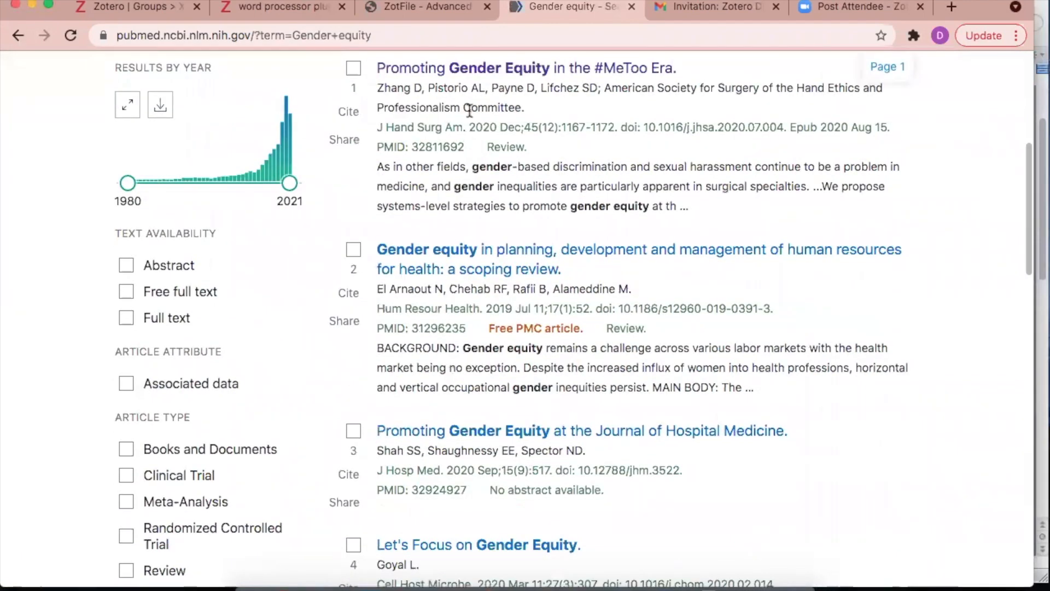
{"action": "scroll", "coordinate": [533, 310], "scroll_direction": "up", "scroll_amount": 1}
{"action": "scroll", "coordinate": [533, 309], "scroll_direction": "up", "scroll_amount": 5}
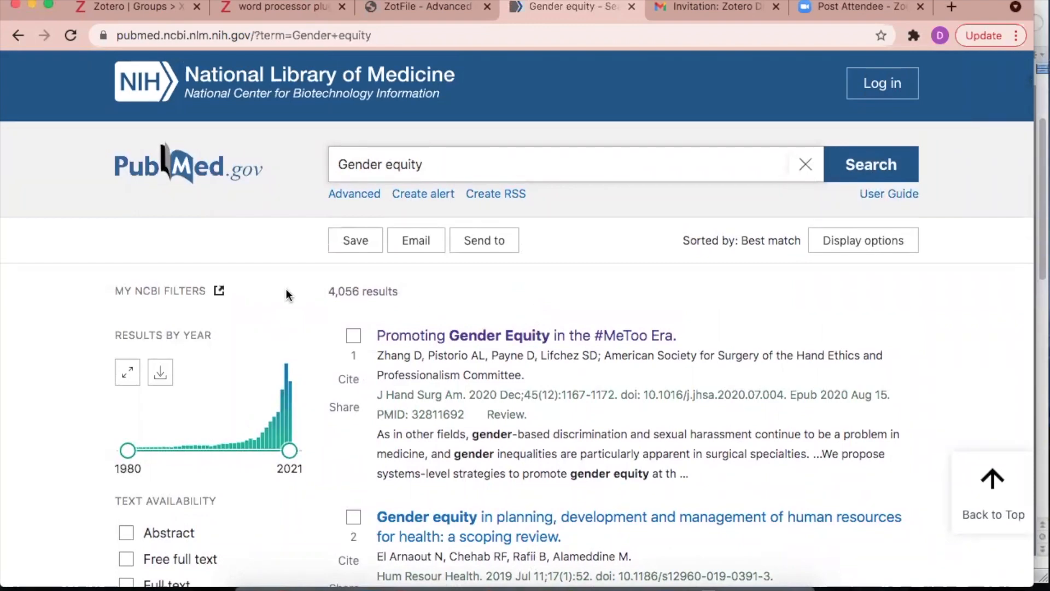
{"action": "scroll", "coordinate": [283, 290], "scroll_direction": "up", "scroll_amount": 1}
{"action": "scroll", "coordinate": [284, 289], "scroll_direction": "down", "scroll_amount": 2}
{"action": "scroll", "coordinate": [354, 316], "scroll_direction": "down", "scroll_amount": 3}
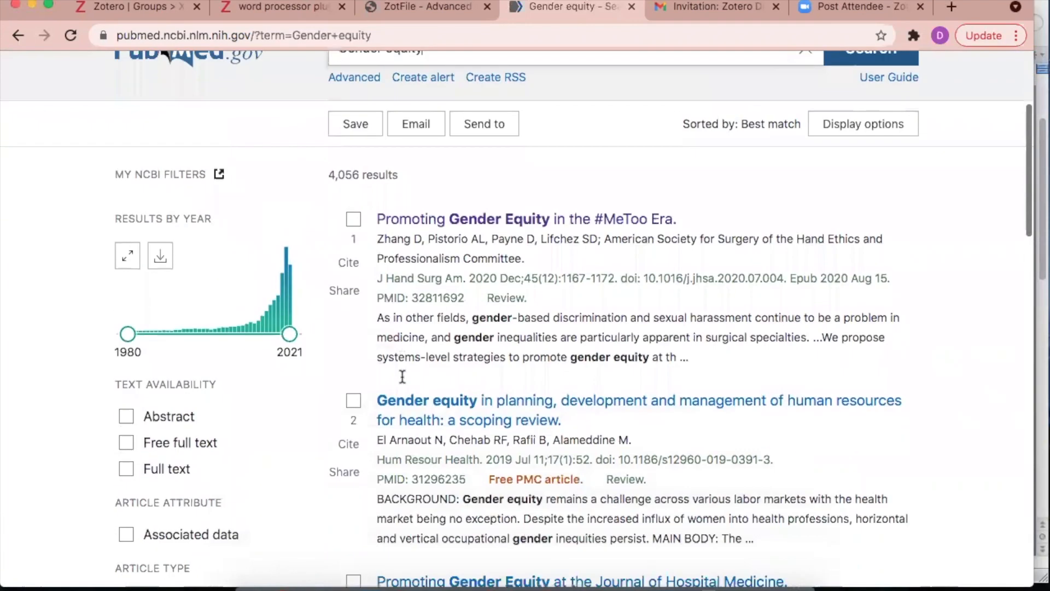
Mark the first four PubMed results for selection, from "Promoting Gender Equity in the #MeToo Era" to "Let's Focus on Gender Equity"
{"action": "left_click", "coordinate": [354, 195]}
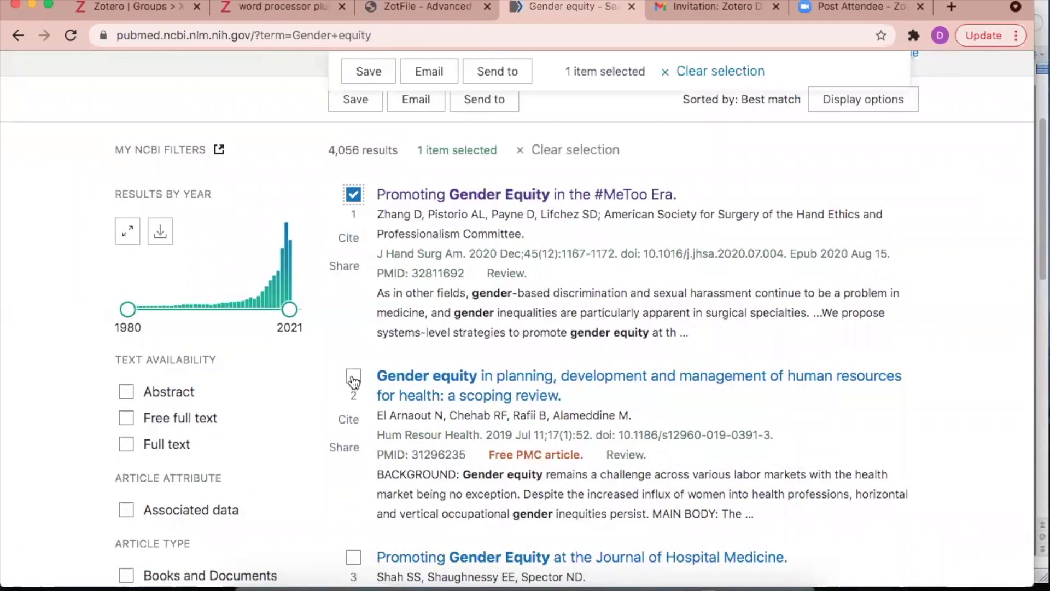
{"action": "left_click", "coordinate": [353, 375]}
{"action": "scroll", "coordinate": [352, 377], "scroll_direction": "down", "scroll_amount": 6}
{"action": "left_click", "coordinate": [353, 333]}
{"action": "left_click", "coordinate": [353, 447]}
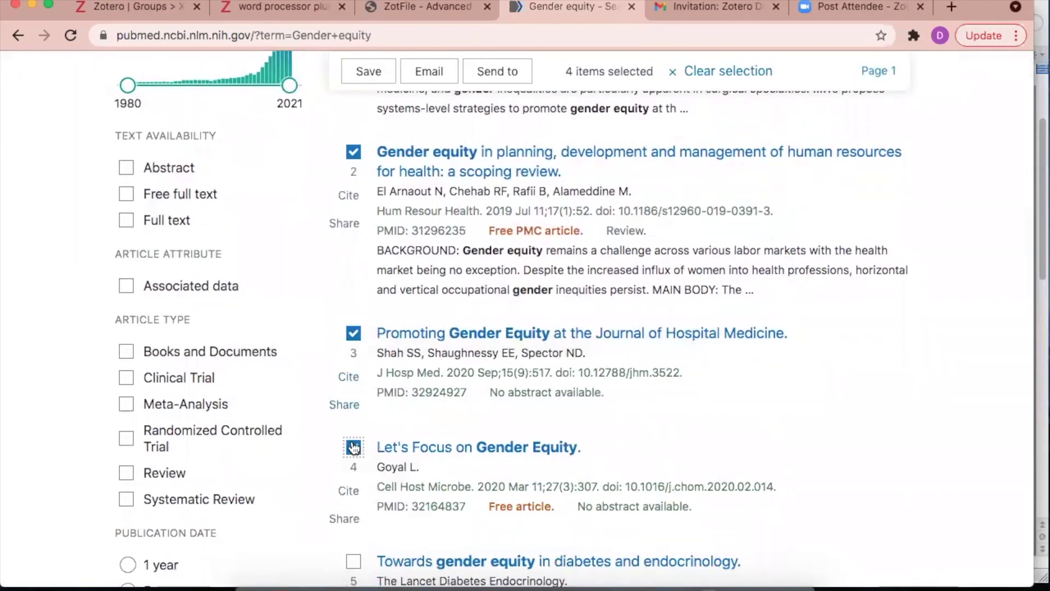
Save the results to Zotero through the Zotero Connector's PubMed option, including all items offered in the item selector
{"action": "scroll", "coordinate": [355, 448], "scroll_direction": "up", "scroll_amount": 5}
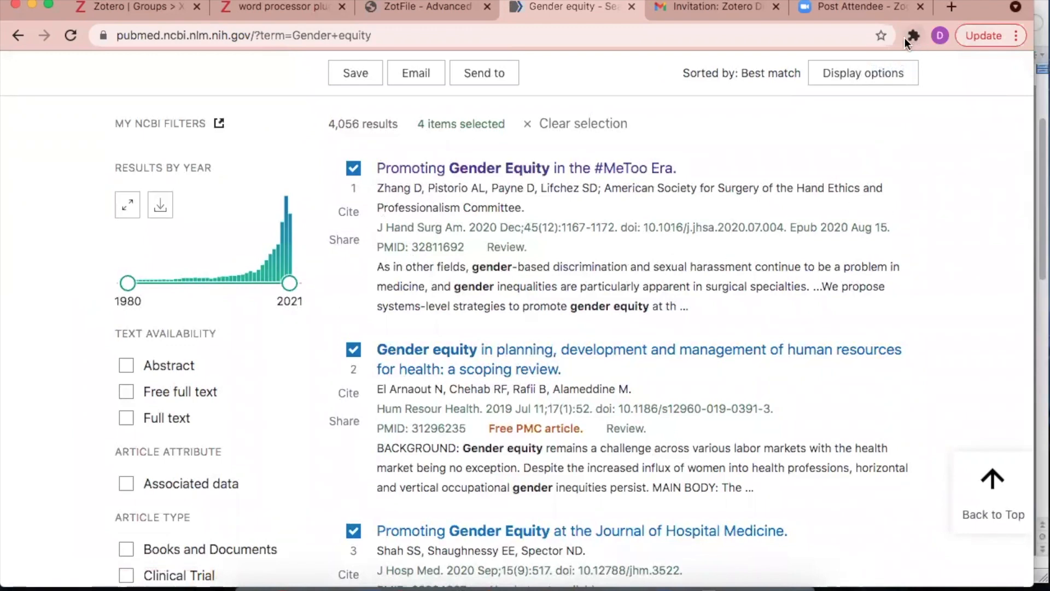
{"action": "scroll", "coordinate": [755, 244], "scroll_direction": "up", "scroll_amount": 3}
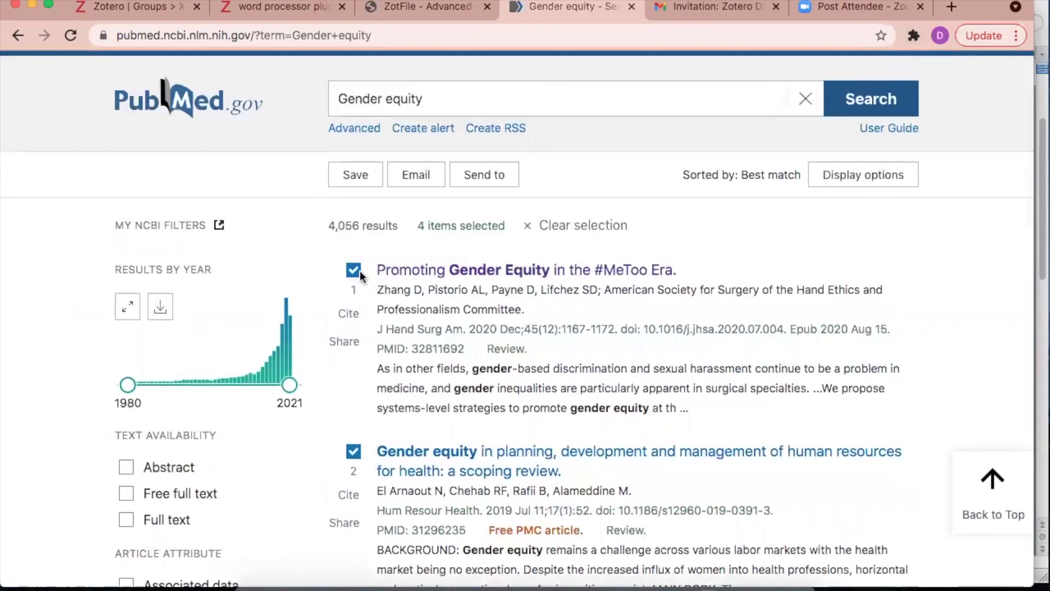
{"action": "scroll", "coordinate": [358, 252], "scroll_direction": "down", "scroll_amount": 2}
{"action": "scroll", "coordinate": [377, 168], "scroll_direction": "up", "scroll_amount": 4}
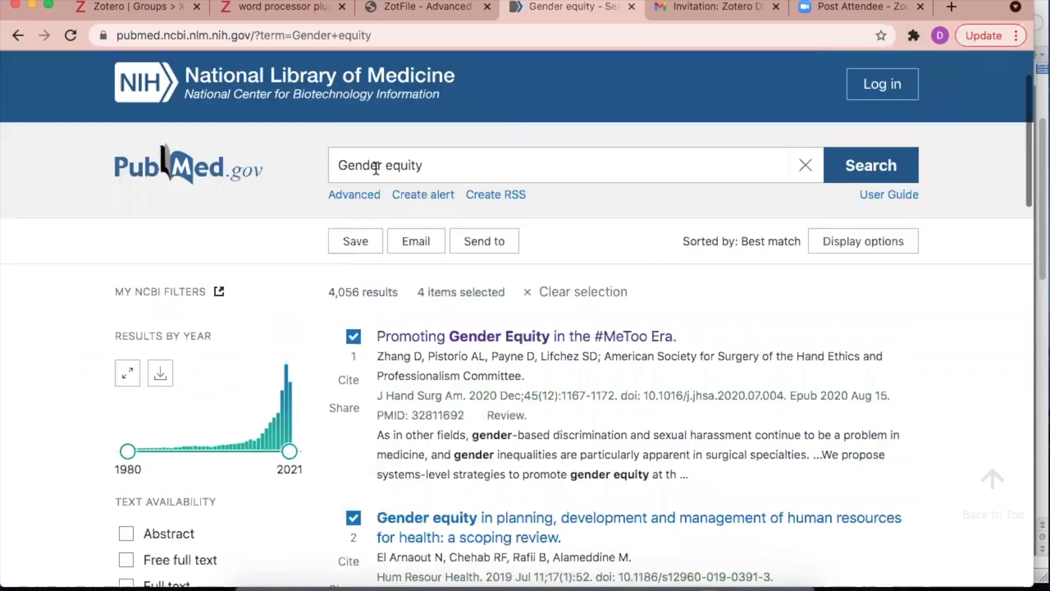
{"action": "scroll", "coordinate": [376, 167], "scroll_direction": "up", "scroll_amount": 2}
{"action": "left_click", "coordinate": [913, 35]}
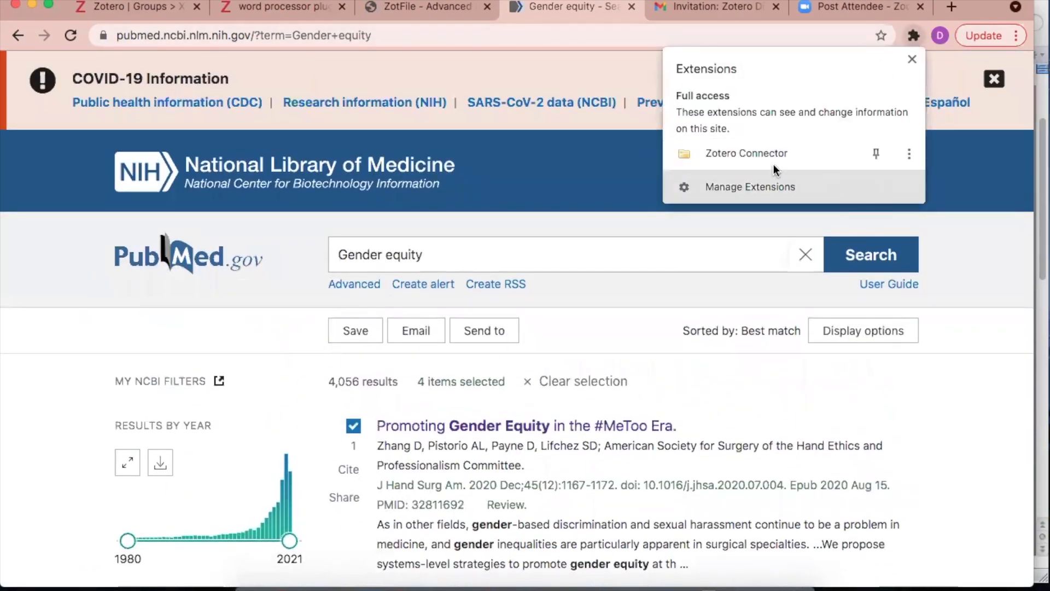
{"action": "left_click", "coordinate": [909, 154]}
{"action": "mouse_move", "coordinate": [844, 215]}
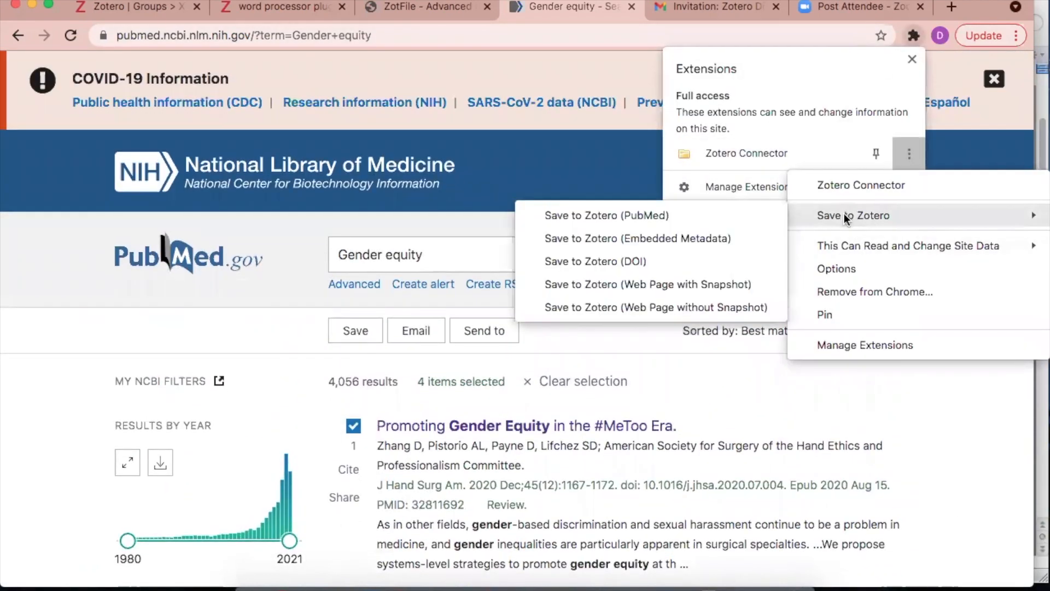
{"action": "left_click", "coordinate": [739, 222]}
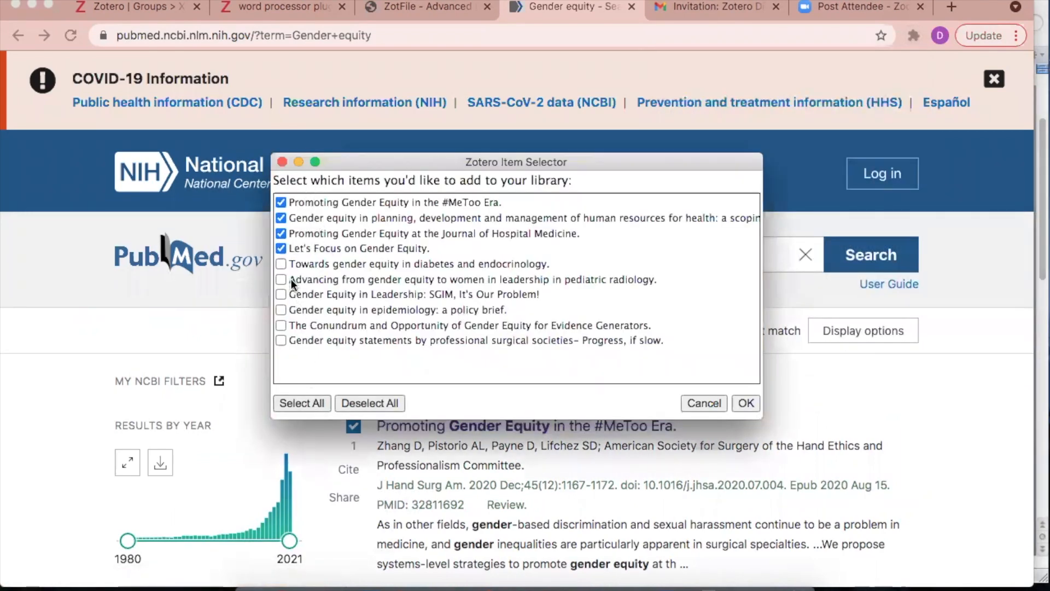
{"action": "left_click", "coordinate": [296, 402]}
{"action": "left_click", "coordinate": [747, 403]}
Set the XYZ group library as the destination for the saved items and finish the save
{"action": "left_click", "coordinate": [972, 87]}
{"action": "left_click", "coordinate": [842, 159]}
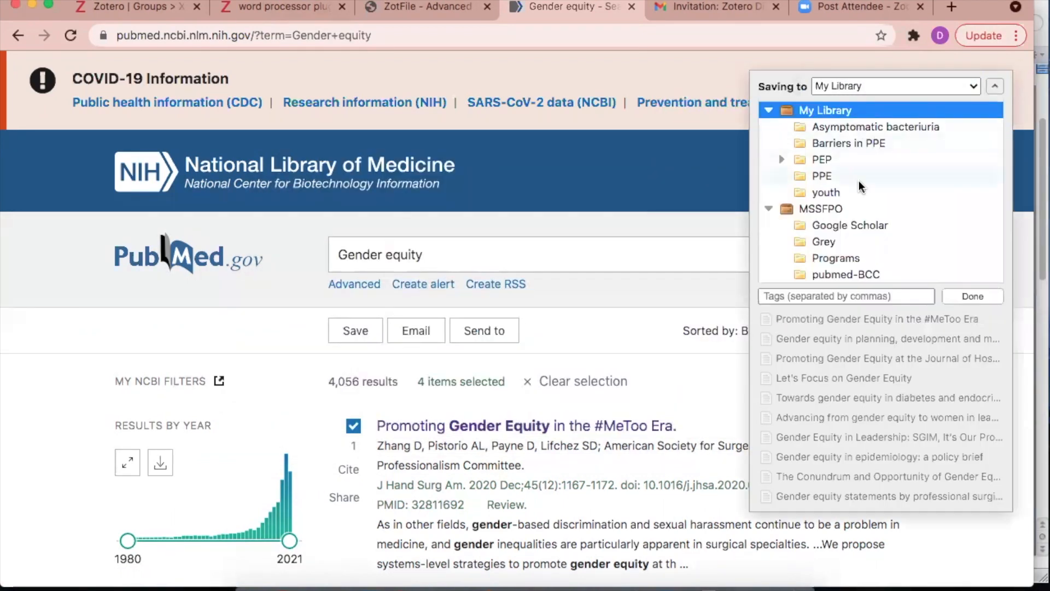
{"action": "scroll", "coordinate": [859, 196], "scroll_direction": "down", "scroll_amount": 10}
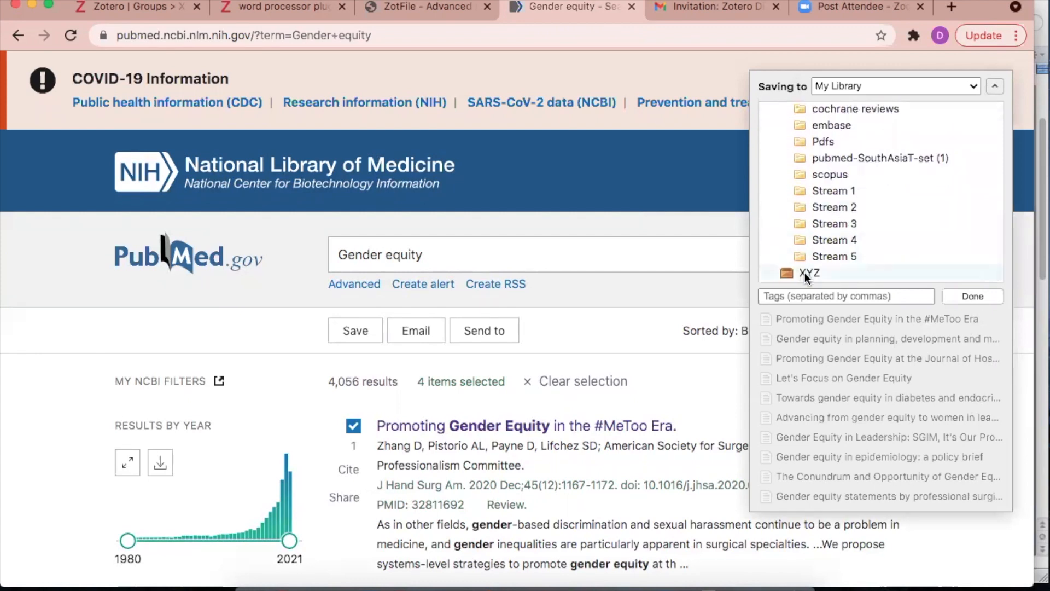
{"action": "left_click", "coordinate": [805, 272]}
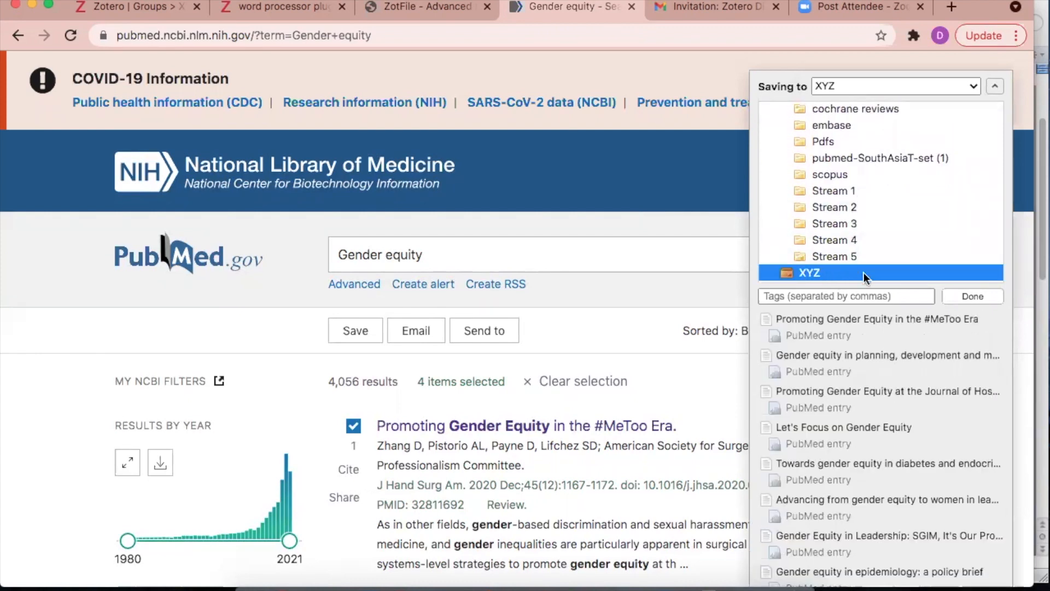
{"action": "left_click", "coordinate": [982, 295]}
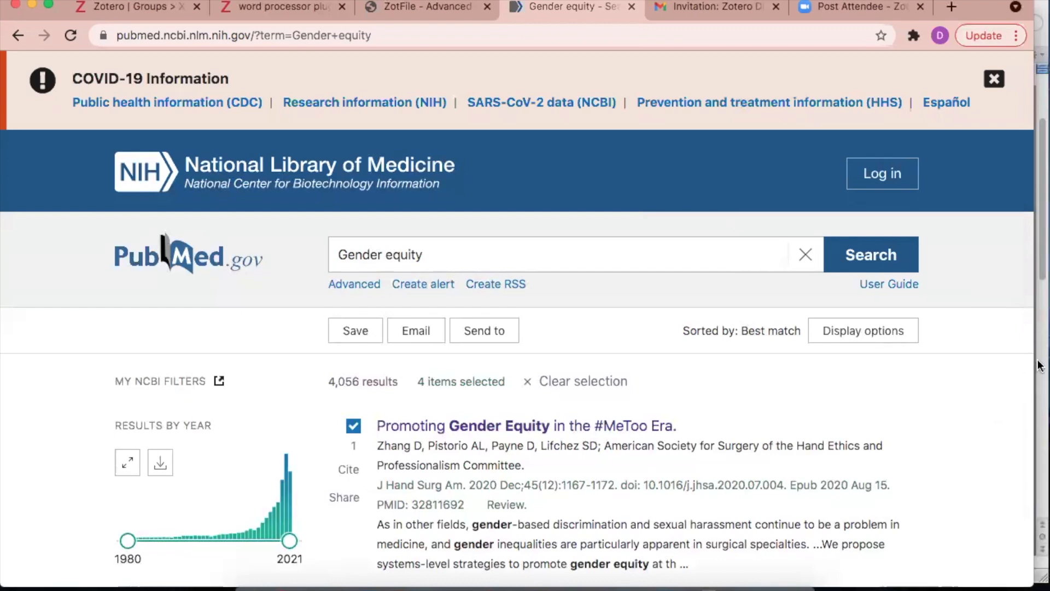
Switch to Zotero and view the XYZ group library with its Duplicate Items, Unfiled Items and Trash
{"action": "left_click", "coordinate": [634, 575]}
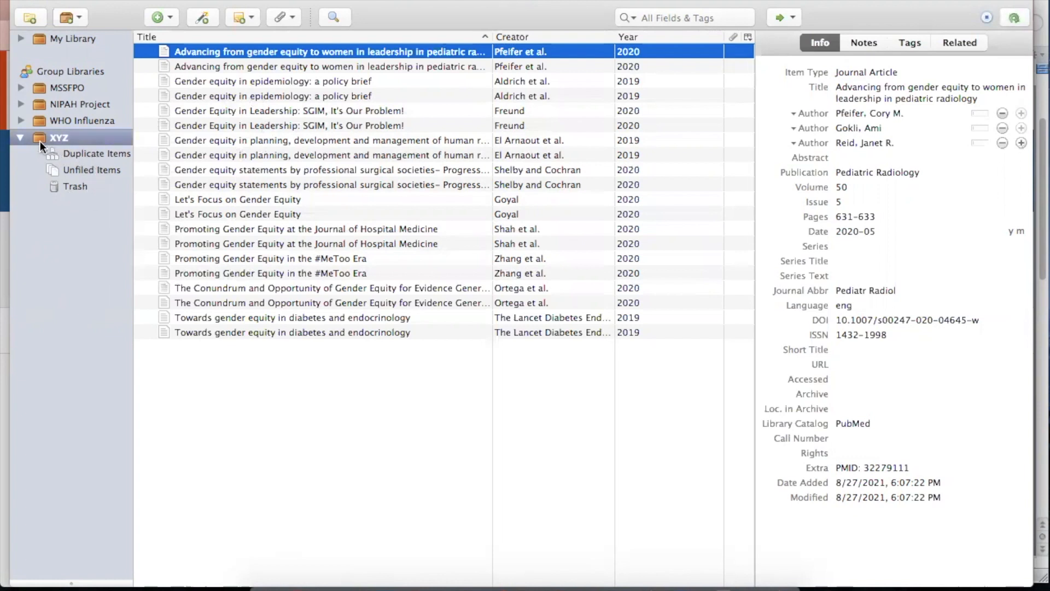
{"action": "left_click", "coordinate": [81, 157]}
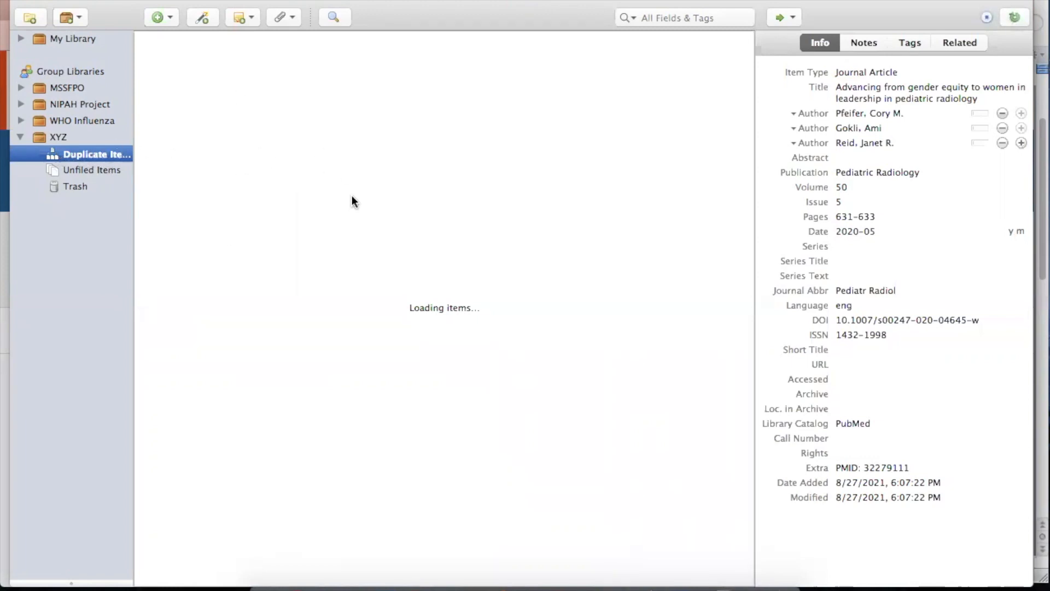
{"action": "left_click", "coordinate": [97, 171]}
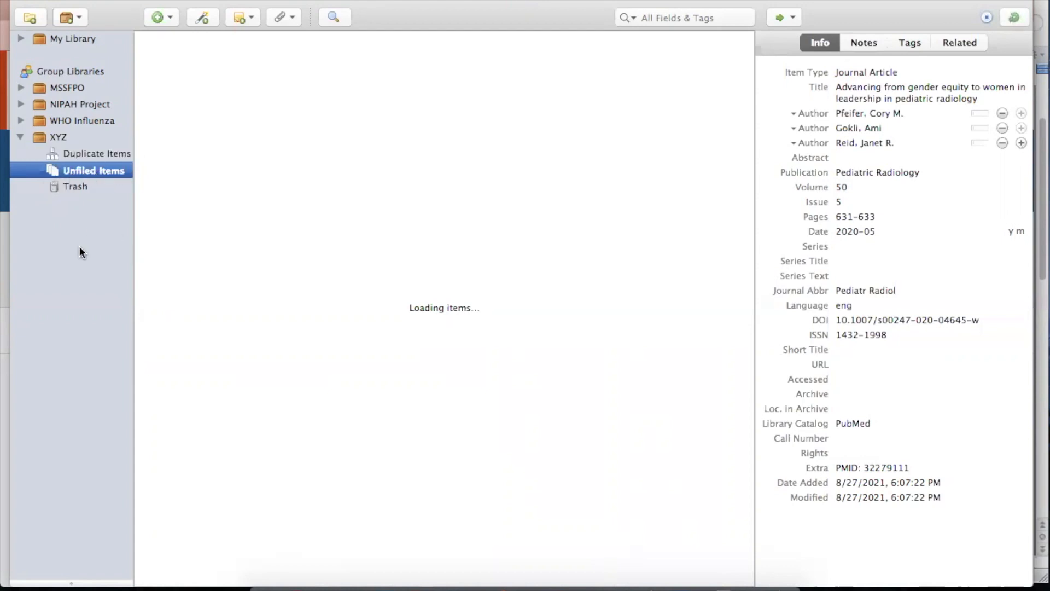
{"action": "left_click", "coordinate": [78, 186]}
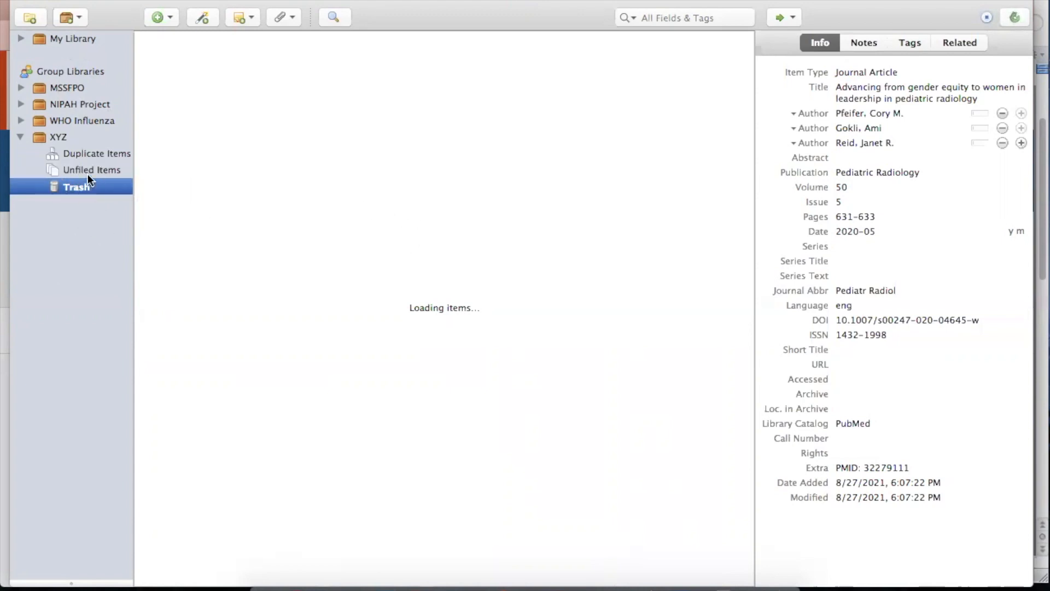
{"action": "left_click", "coordinate": [60, 138]}
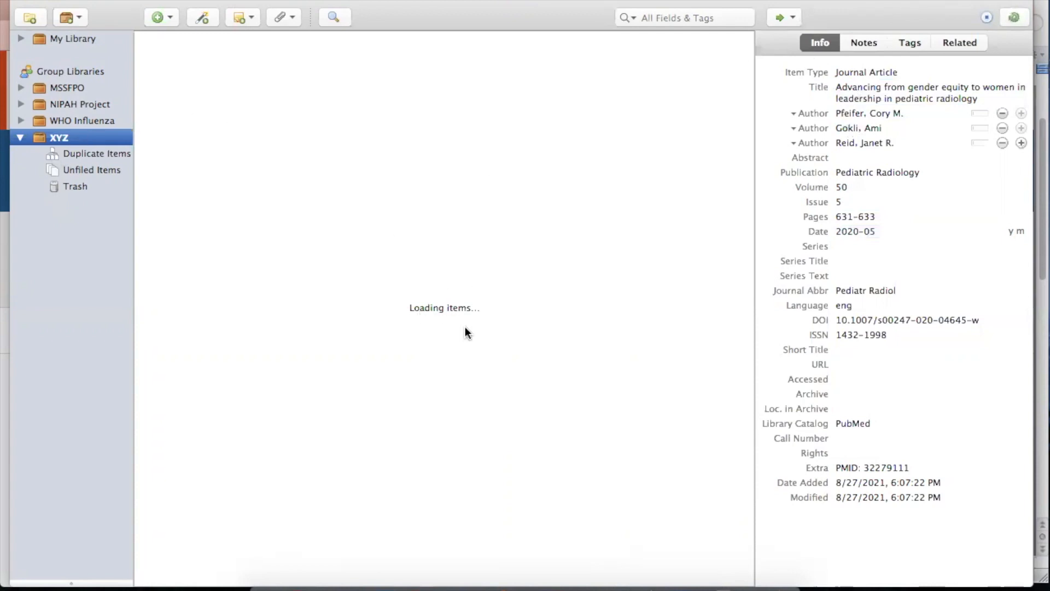
Select the first article on women in leadership in pediatric radiology and view its notes, tags and related items
{"action": "left_click", "coordinate": [234, 51]}
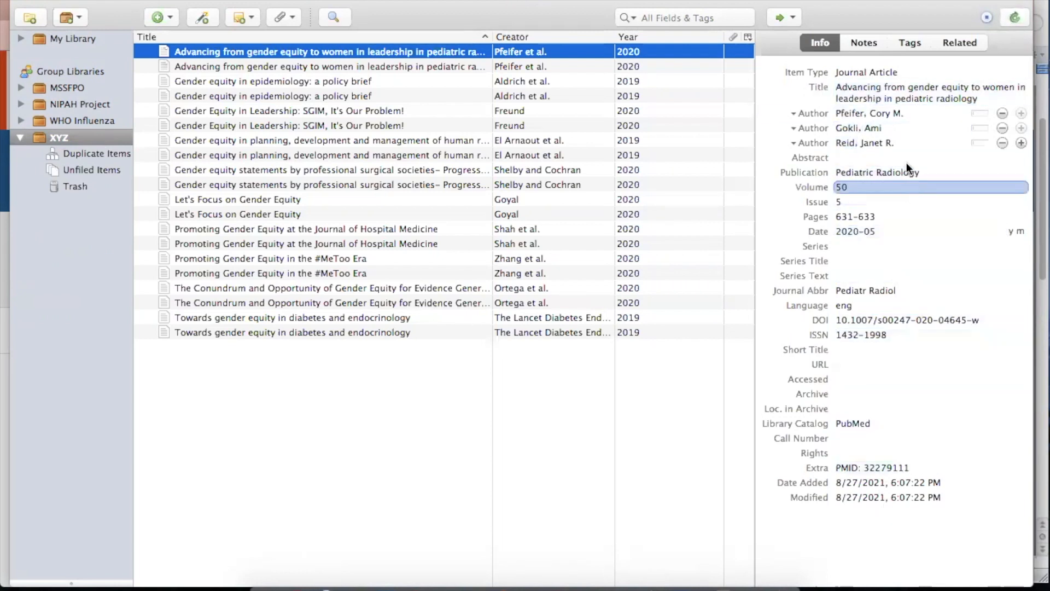
{"action": "left_click", "coordinate": [870, 44]}
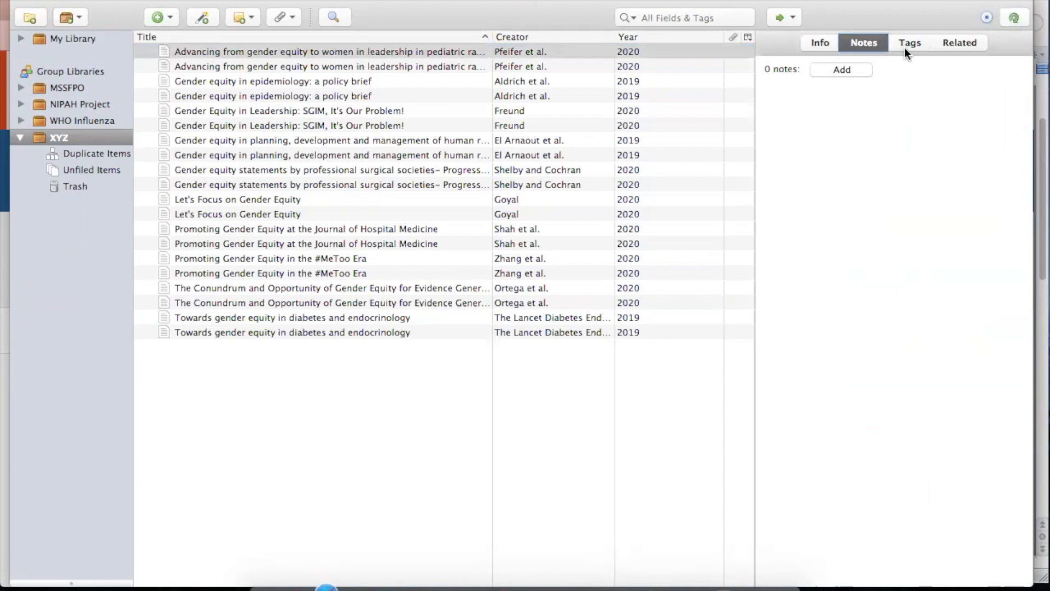
{"action": "left_click", "coordinate": [908, 44]}
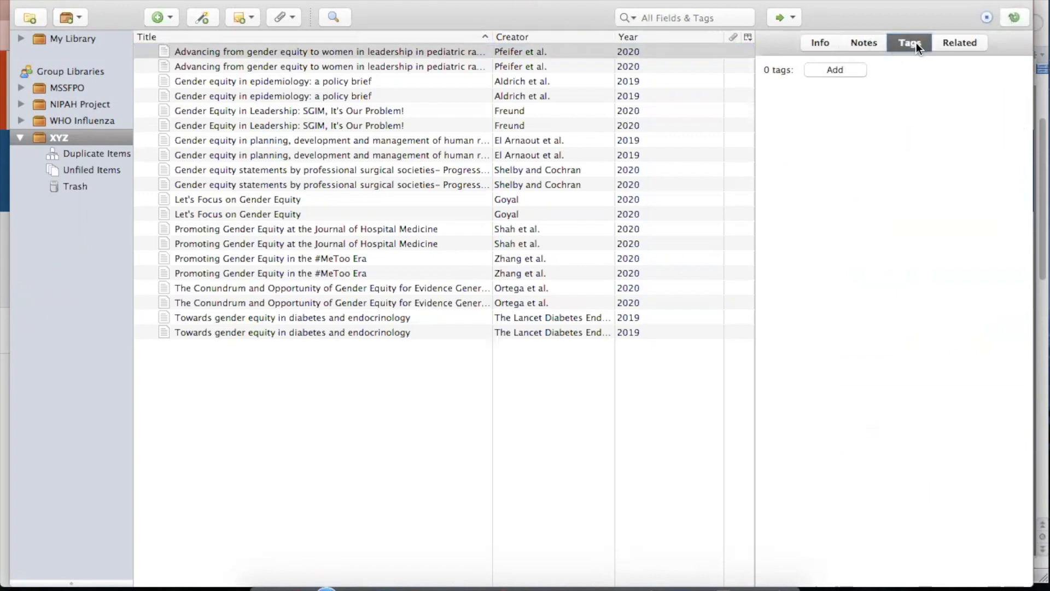
{"action": "left_click", "coordinate": [960, 46]}
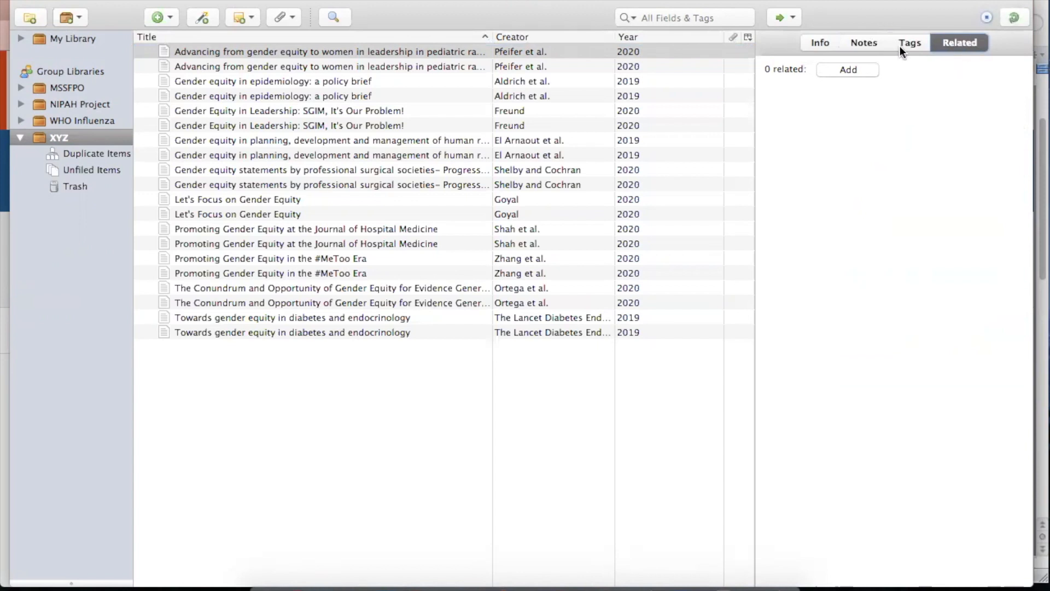
Return to the article's bibliographic information and check that its abstract and author fields can be edited
{"action": "left_click", "coordinate": [819, 45]}
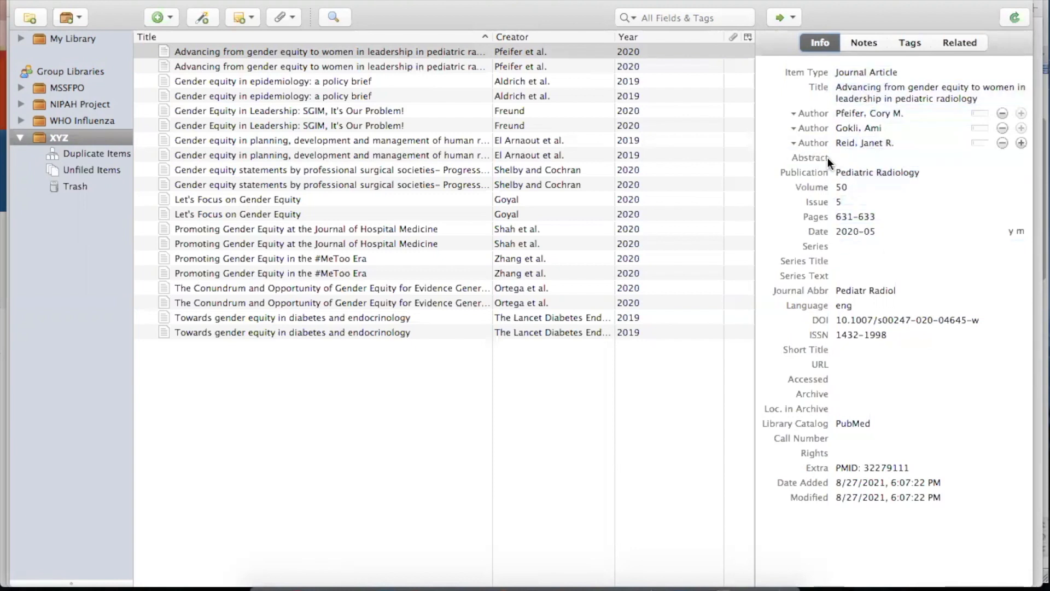
{"action": "left_click", "coordinate": [842, 157]}
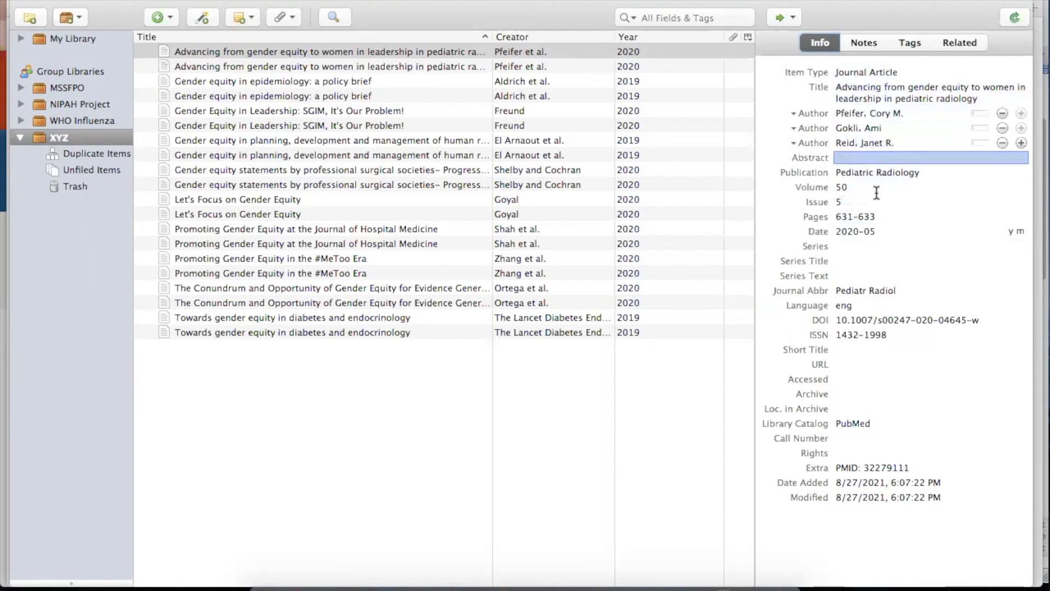
{"action": "left_click", "coordinate": [815, 158]}
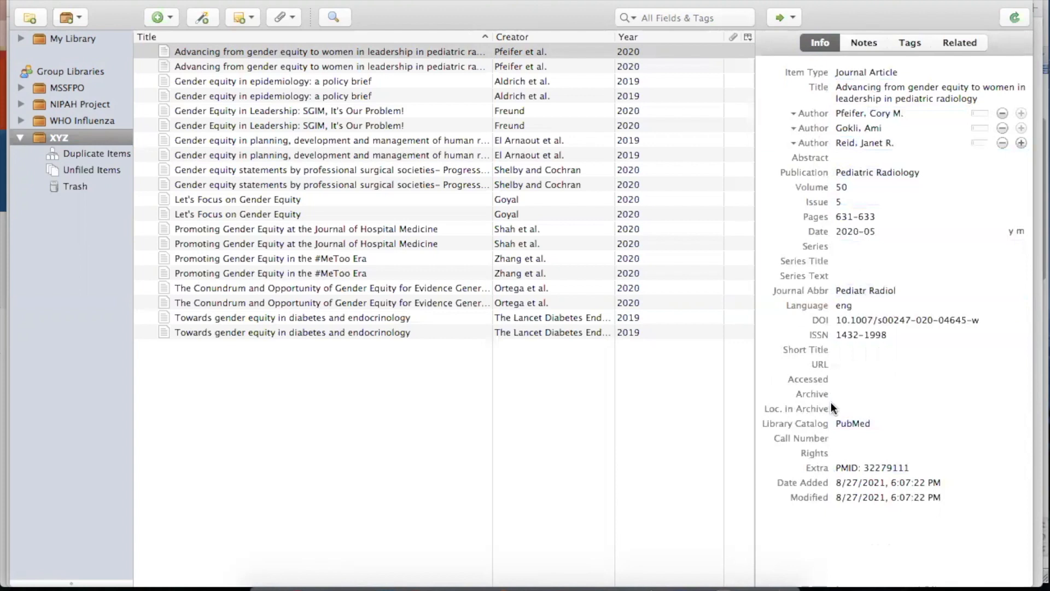
{"action": "left_click", "coordinate": [881, 128]}
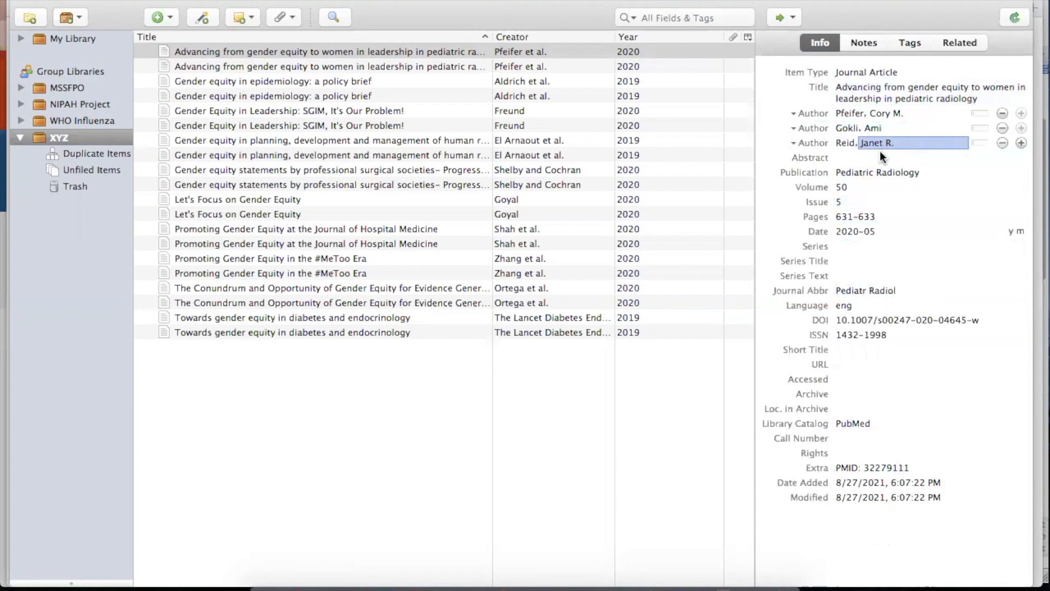
Add a new blank note to the selected pediatric radiology article
{"action": "left_click", "coordinate": [865, 41]}
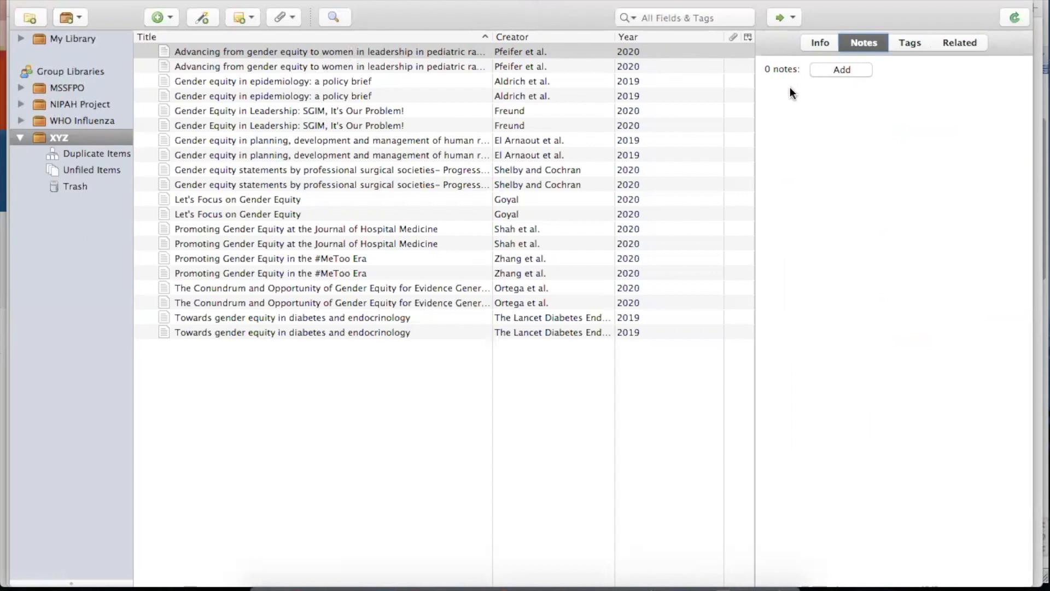
{"action": "left_click", "coordinate": [841, 69]}
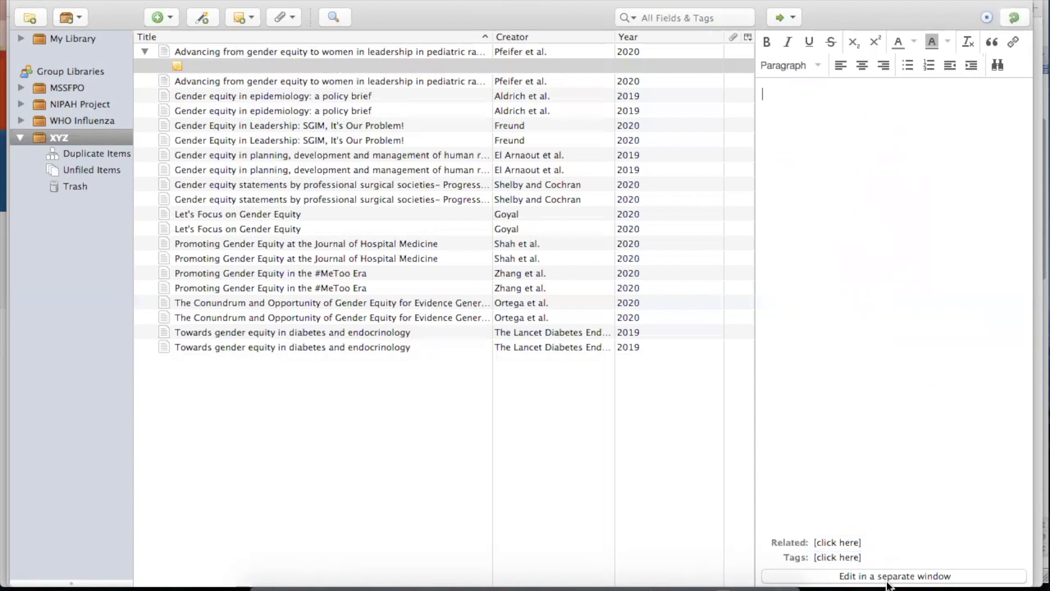
View the pediatric radiology article's blank note in a separate window, close it and collapse the article's entry
{"action": "left_click", "coordinate": [574, 52]}
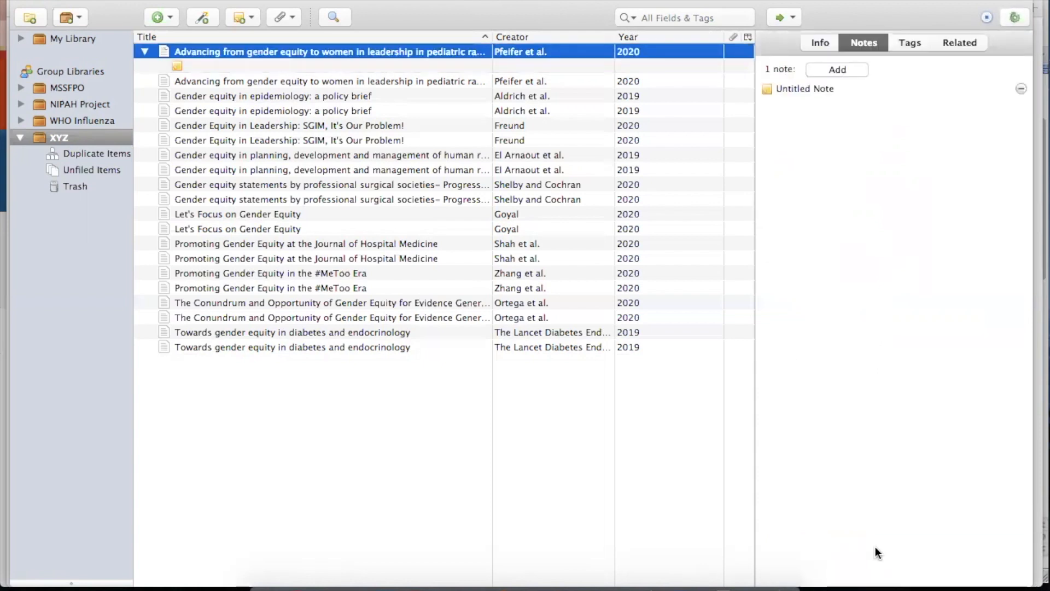
{"action": "left_click", "coordinate": [804, 89]}
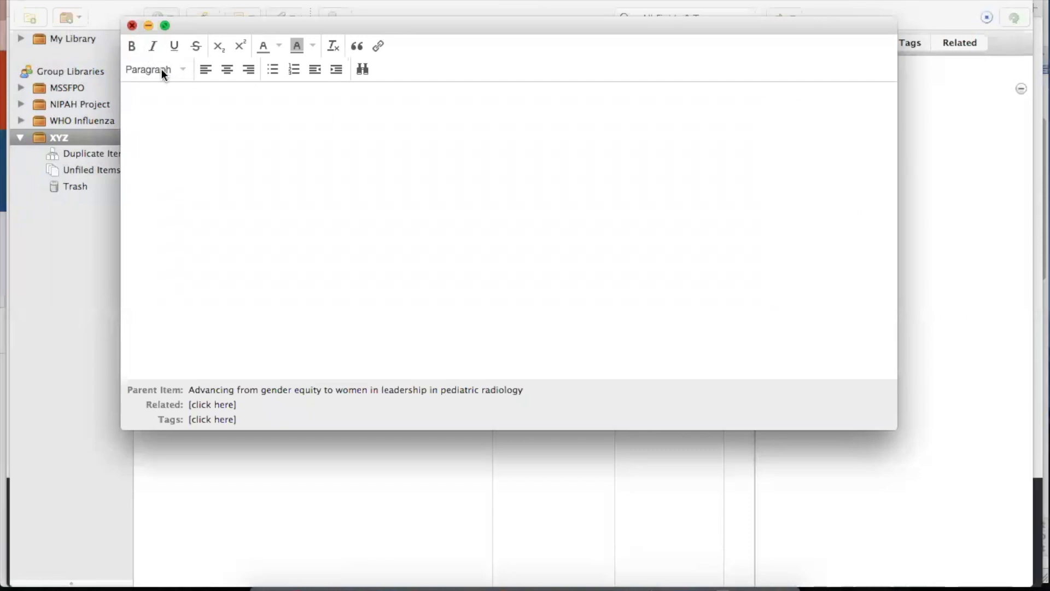
{"action": "key", "text": "super+w"}
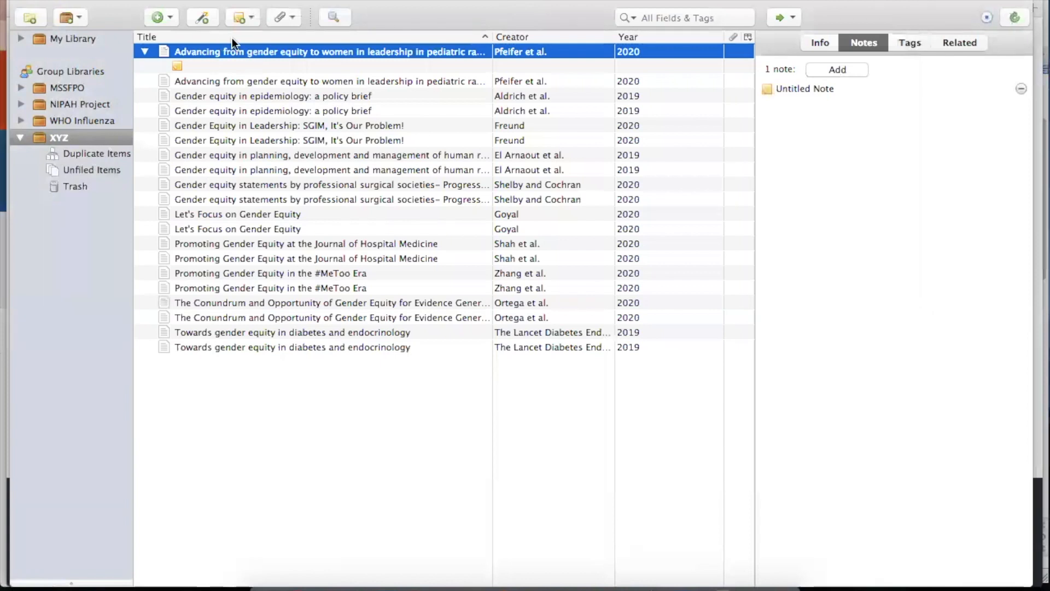
{"action": "key", "text": "Left"}
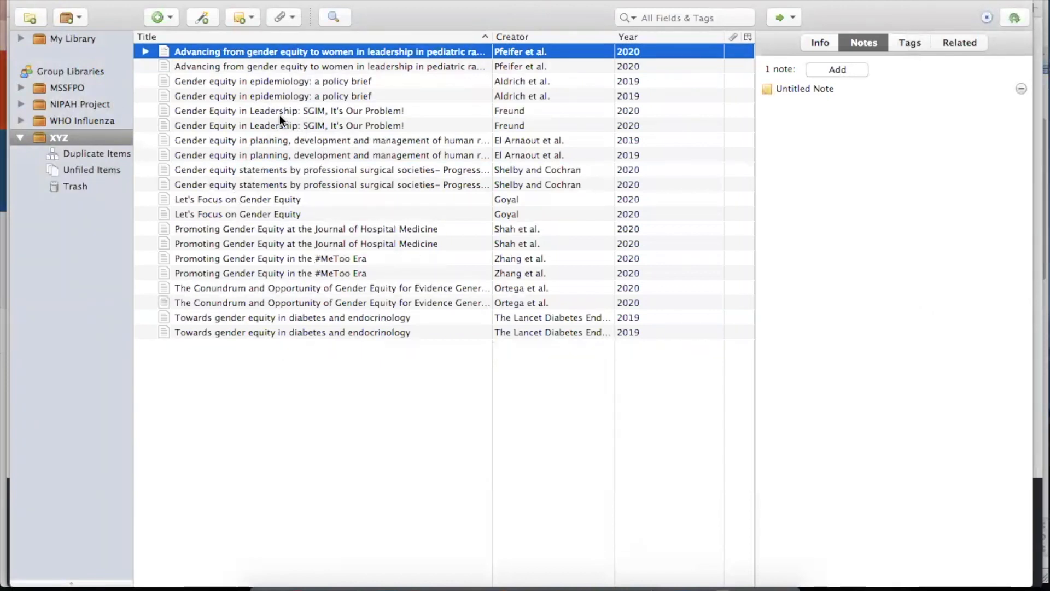
{"action": "right_click", "coordinate": [258, 53]}
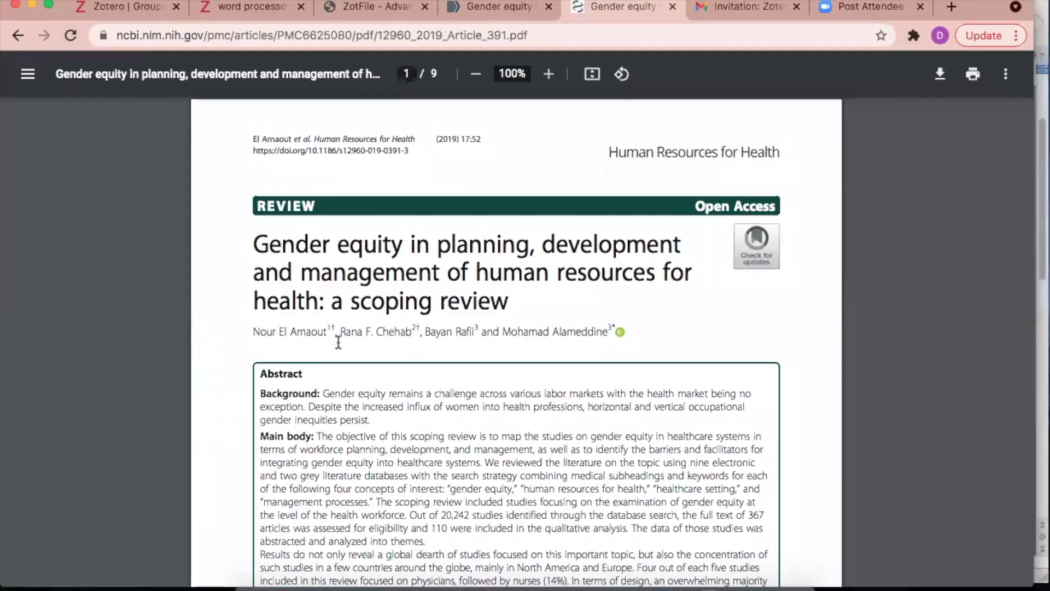
Switch to the browser and save the open scoping review PDF to the XYZ library with the Zotero Connector's PubMed Central option
{"action": "scroll", "coordinate": [338, 342], "scroll_direction": "down", "scroll_amount": 2}
{"action": "scroll", "coordinate": [338, 342], "scroll_direction": "up", "scroll_amount": 1}
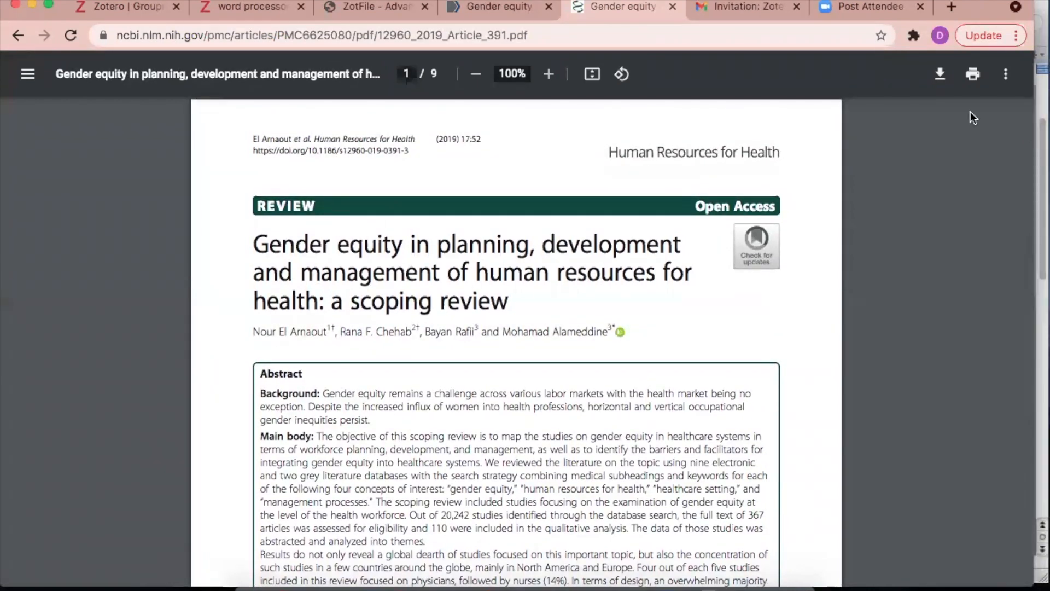
{"action": "left_click", "coordinate": [913, 36]}
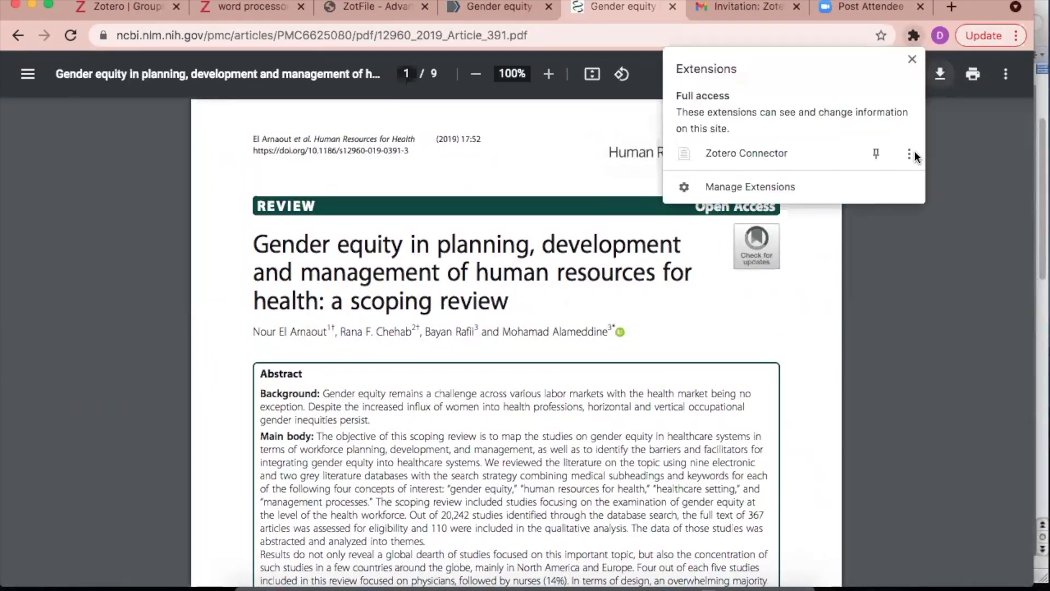
{"action": "left_click", "coordinate": [910, 154]}
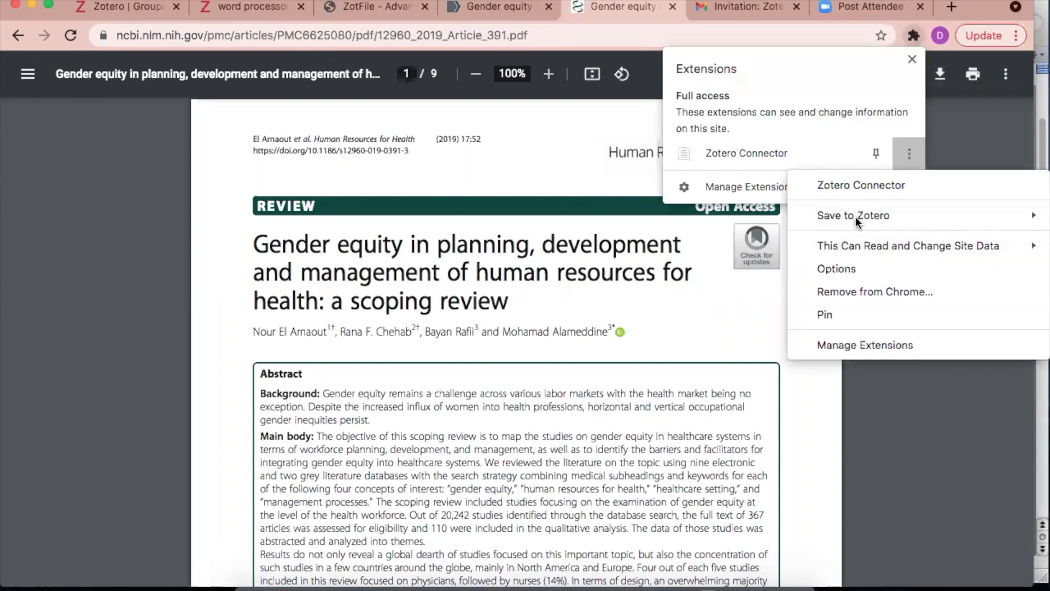
{"action": "mouse_move", "coordinate": [855, 216]}
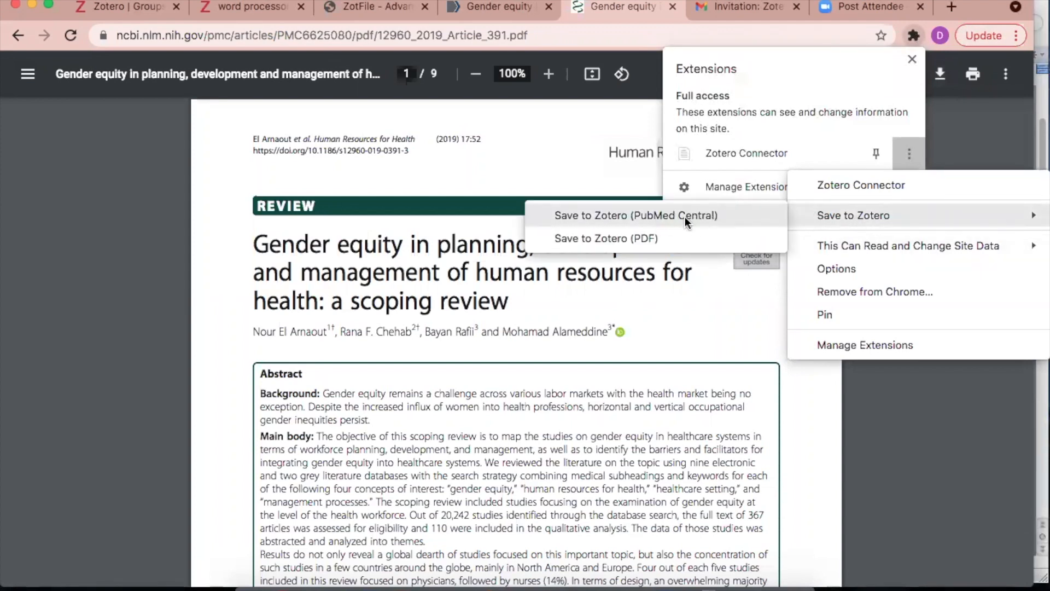
{"action": "left_click", "coordinate": [705, 219]}
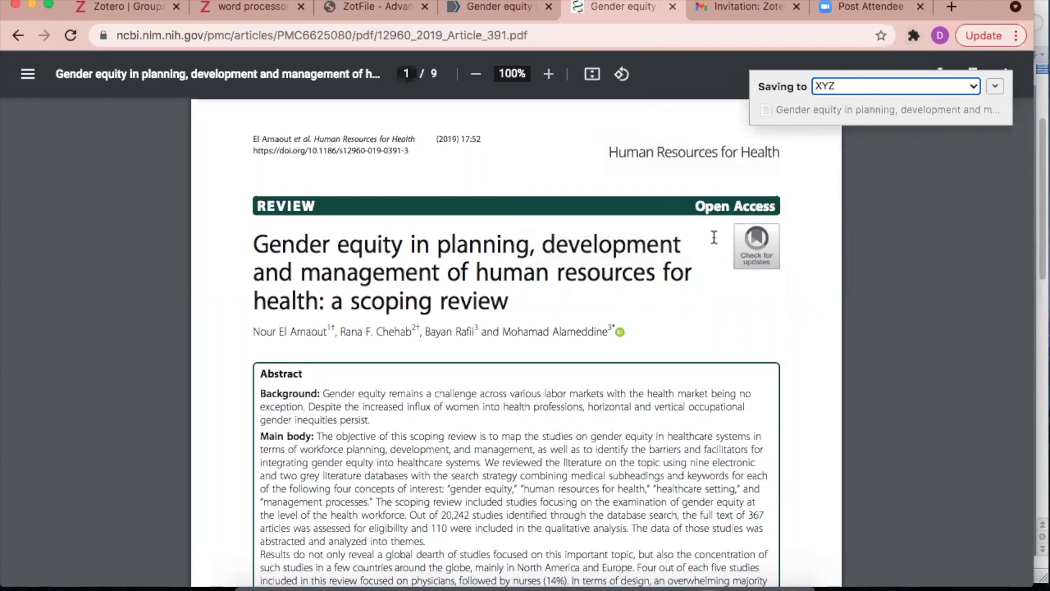
{"action": "left_click", "coordinate": [971, 86]}
{"action": "left_click", "coordinate": [994, 88]}
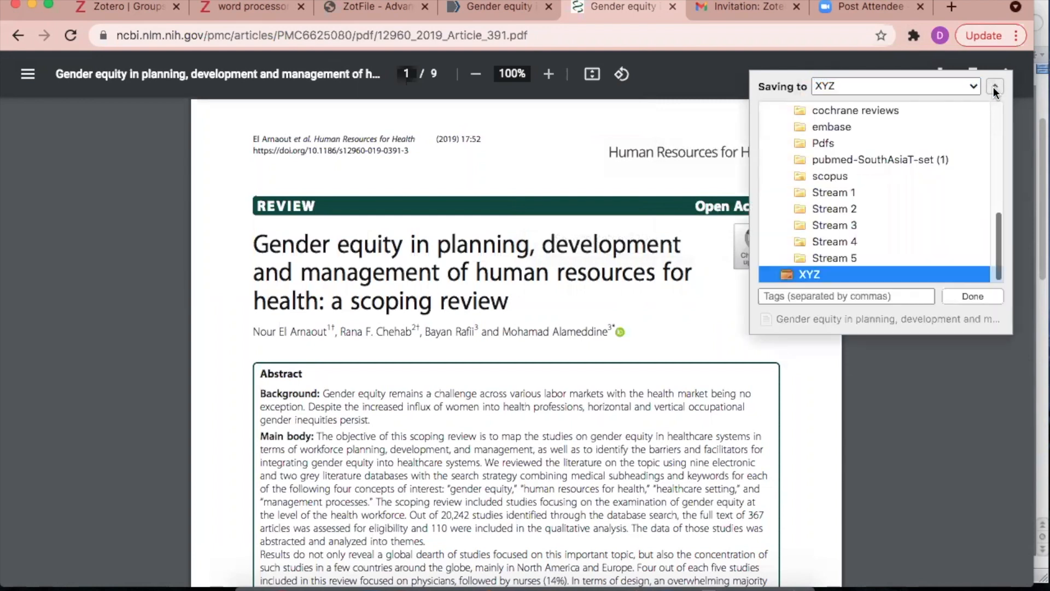
{"action": "left_click", "coordinate": [968, 296]}
Switch to Zotero and show the attachments of the newly saved scoping review on human resources for health
{"action": "left_click", "coordinate": [634, 569]}
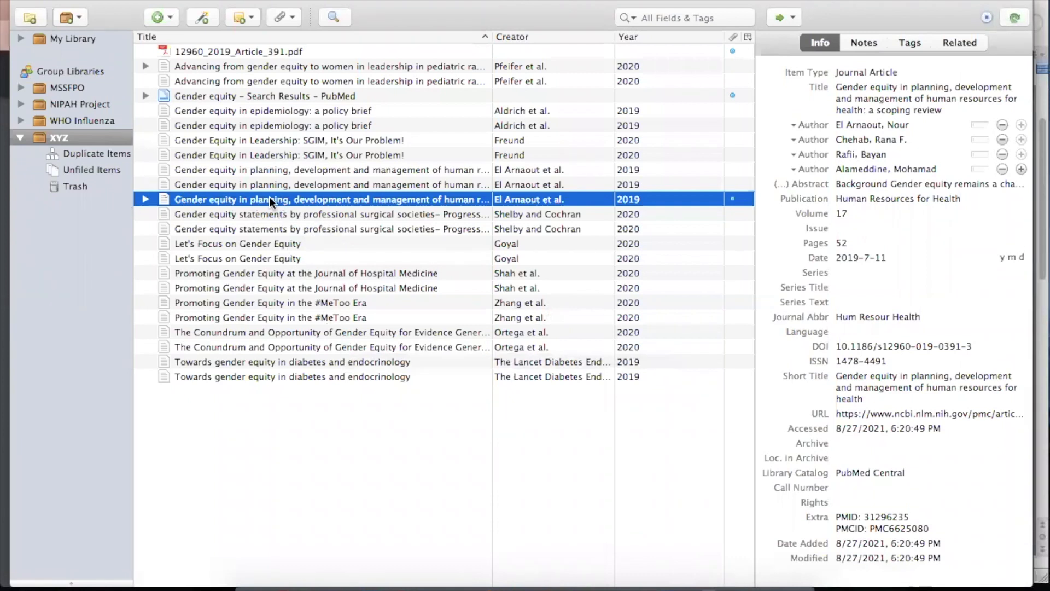
{"action": "left_click", "coordinate": [144, 199]}
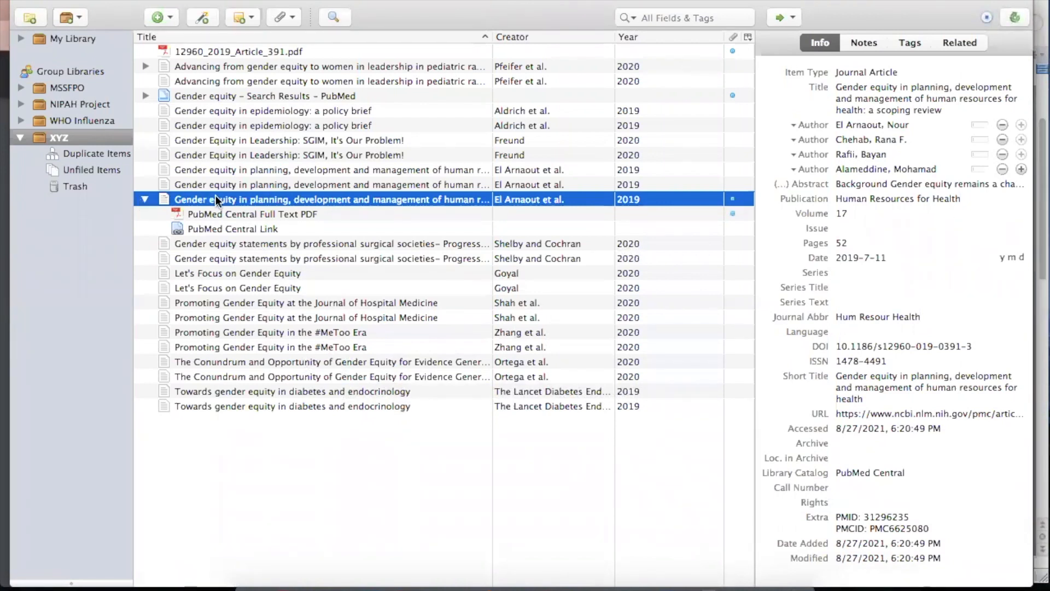
{"action": "left_click", "coordinate": [145, 199]}
{"action": "left_click", "coordinate": [145, 199]}
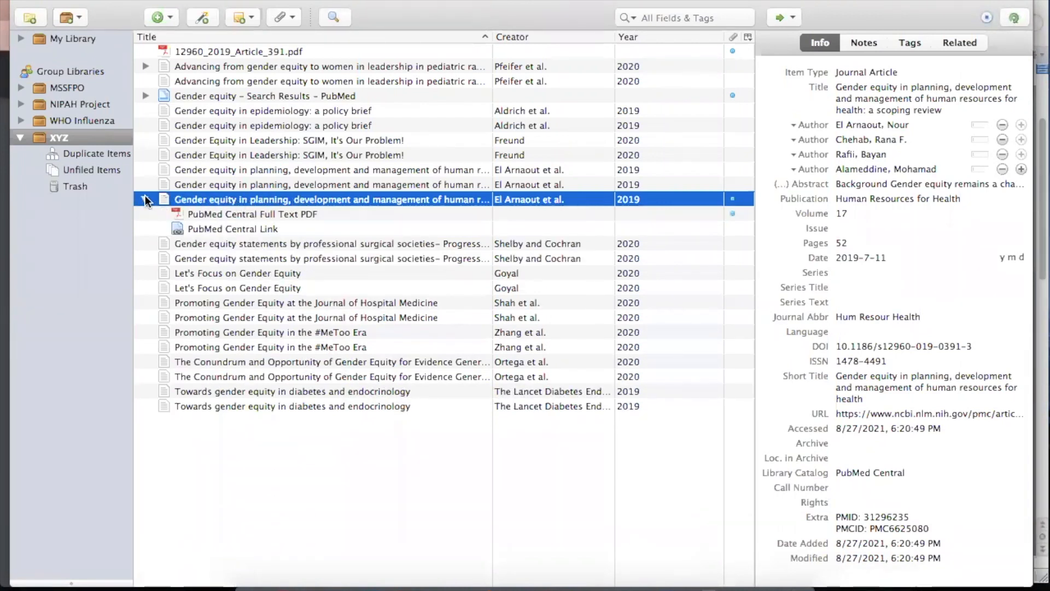
Rename the scoping review's PubMed Central full-text PDF from its parent metadata
{"action": "left_click", "coordinate": [248, 212]}
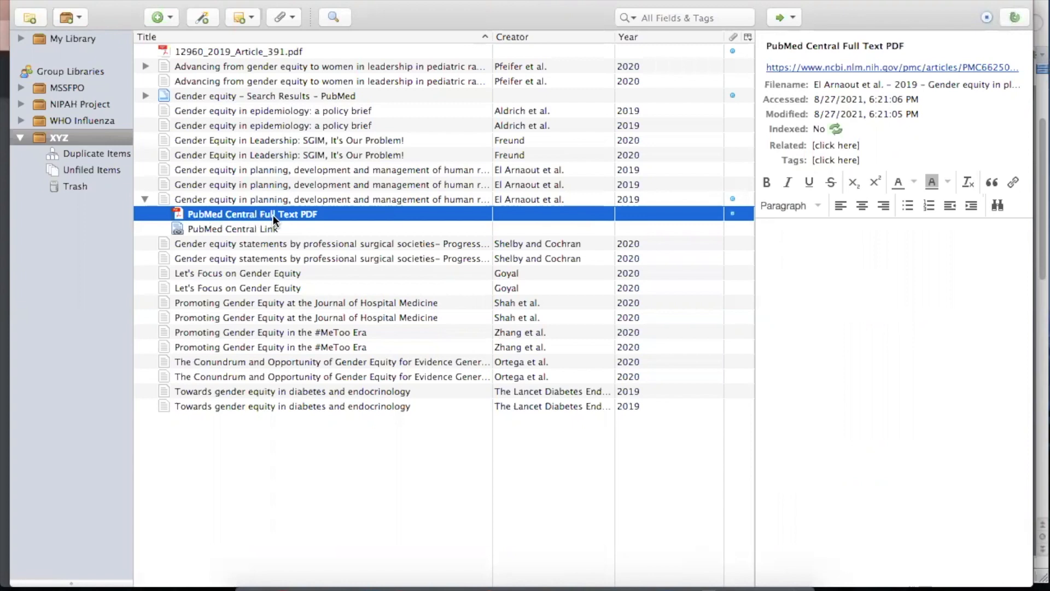
{"action": "right_click", "coordinate": [251, 218]}
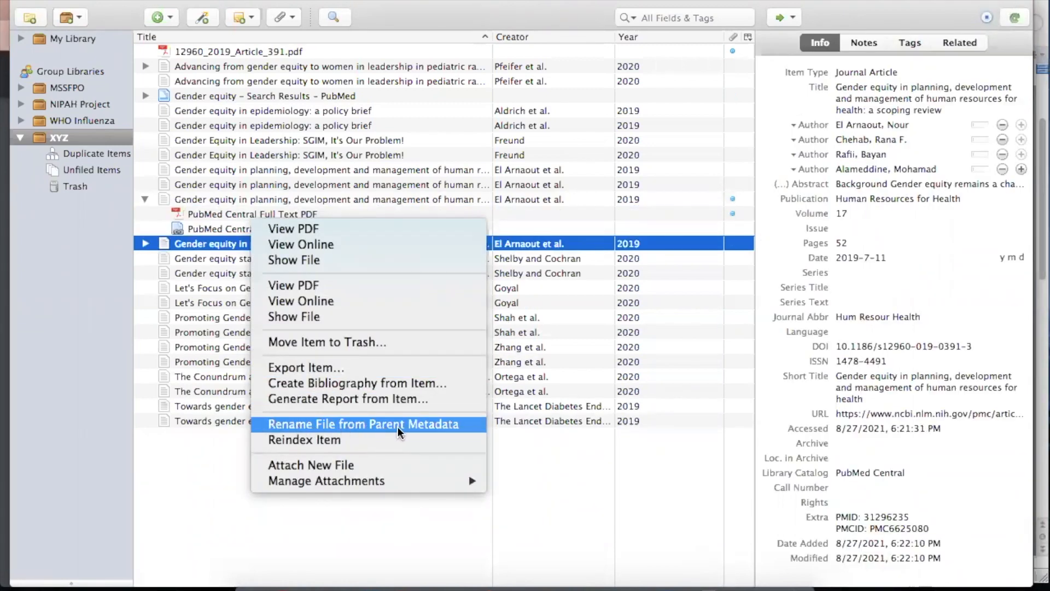
{"action": "left_click", "coordinate": [370, 425]}
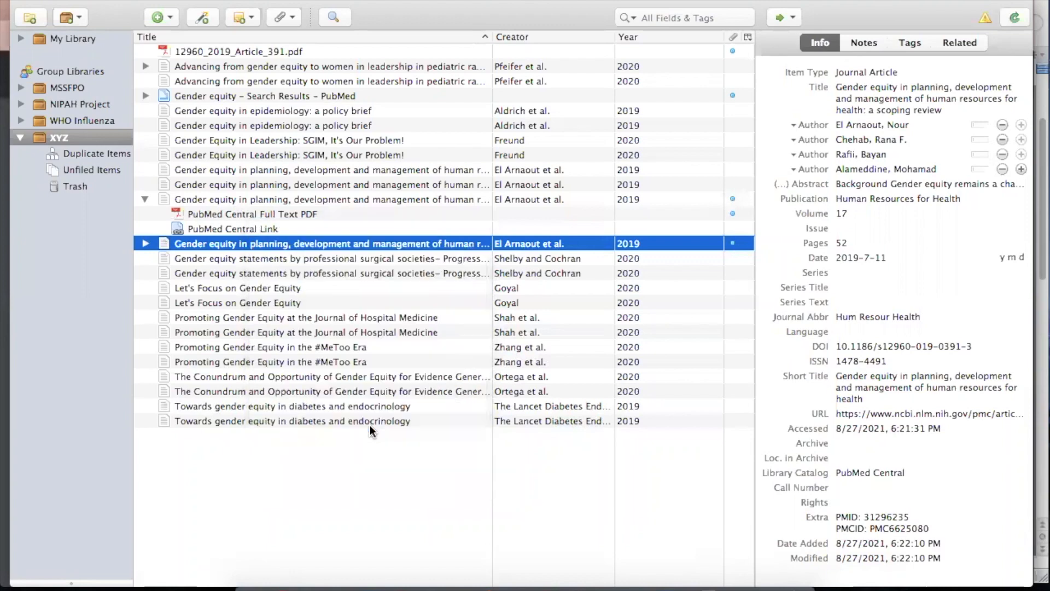
Open the scoping review's attached PDF and highlight the article title on its first page
{"action": "left_click", "coordinate": [159, 213]}
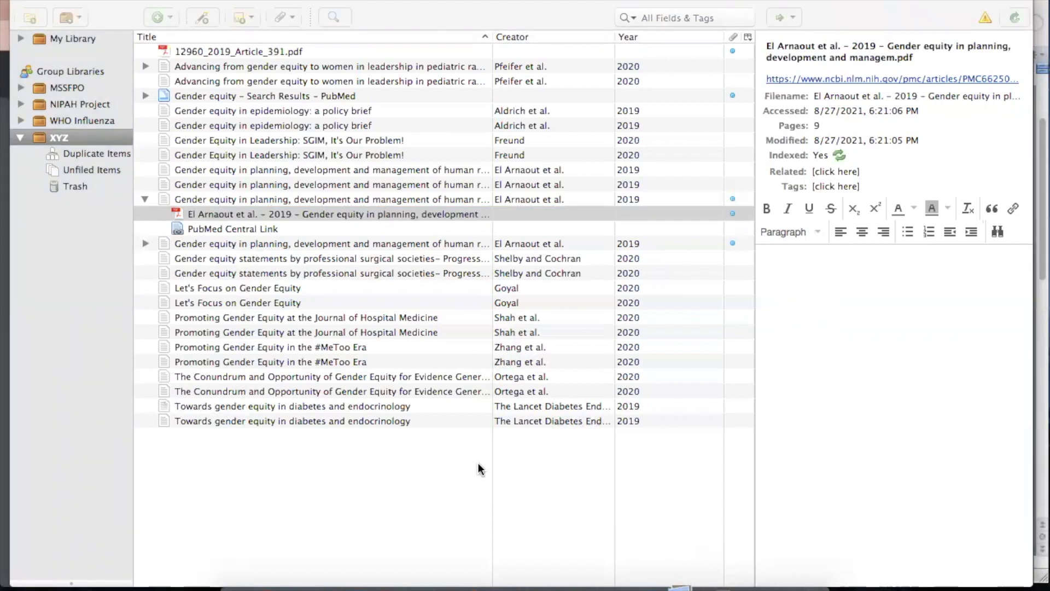
{"action": "scroll", "coordinate": [262, 335], "scroll_direction": "up", "scroll_amount": 2}
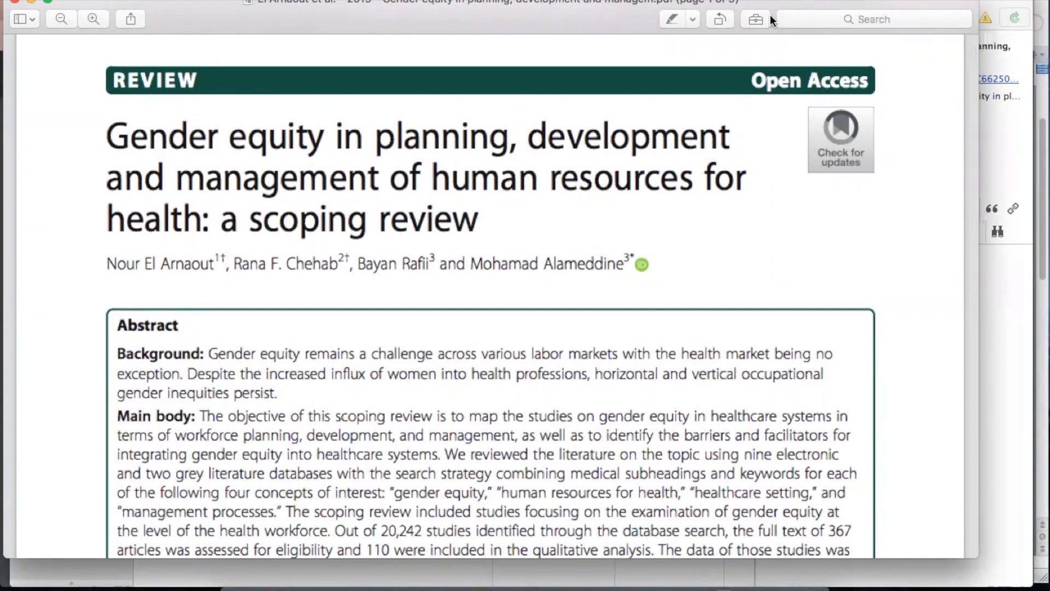
{"action": "mouse_move", "coordinate": [106, 125]}
{"action": "left_mouse_down"}
{"action": "mouse_move", "coordinate": [432, 230]}
{"action": "mouse_move", "coordinate": [483, 220]}
{"action": "left_mouse_up"}
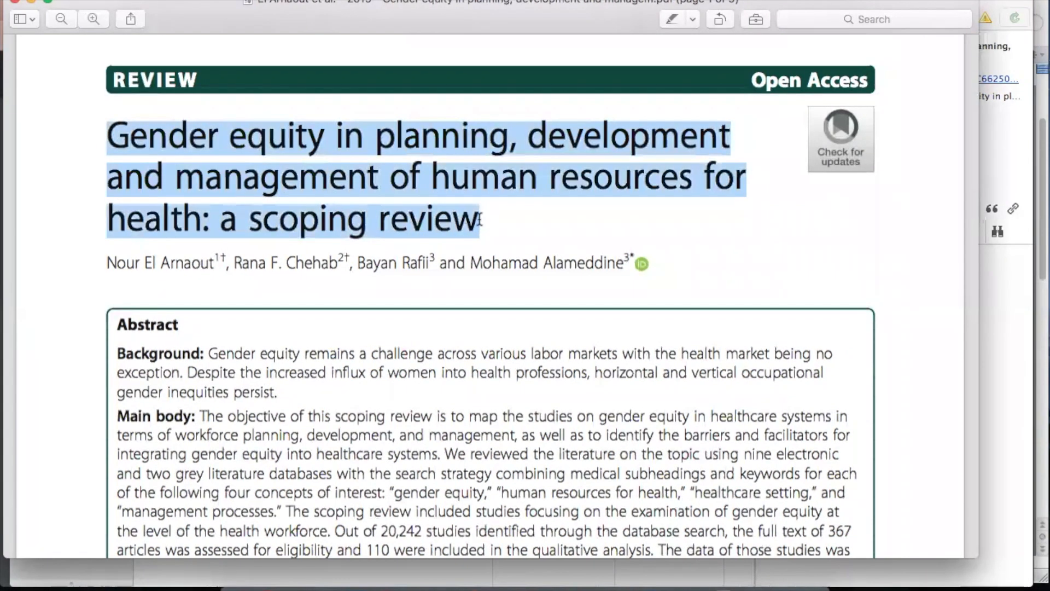
{"action": "left_click", "coordinate": [691, 21]}
Highlight the full paragraph under the Conclusion heading near the end of the PDF
{"action": "scroll", "coordinate": [677, 172], "scroll_direction": "down", "scroll_amount": 10}
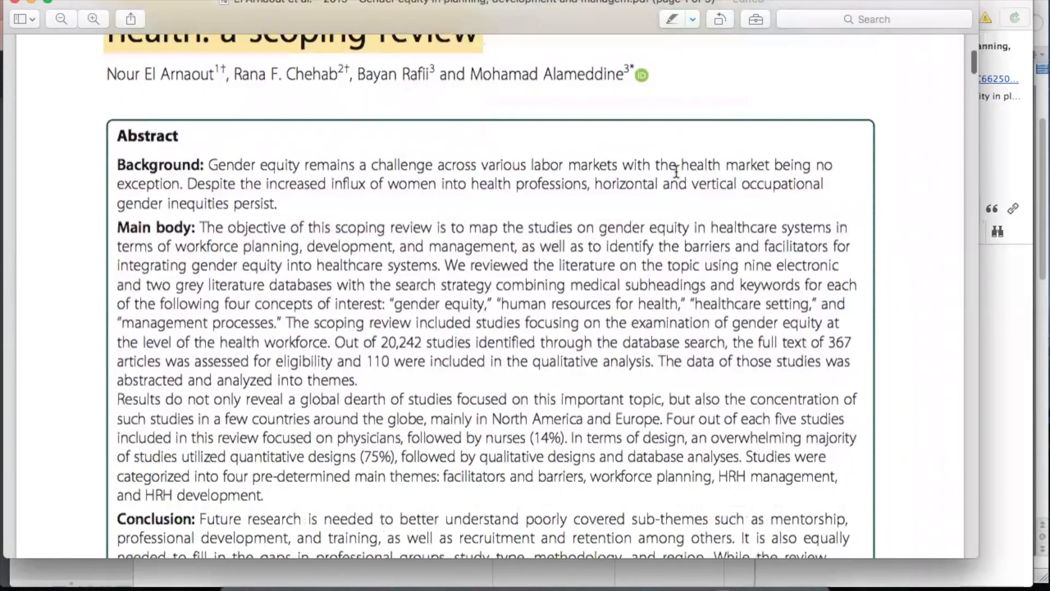
{"action": "scroll", "coordinate": [677, 171], "scroll_direction": "down", "scroll_amount": 12}
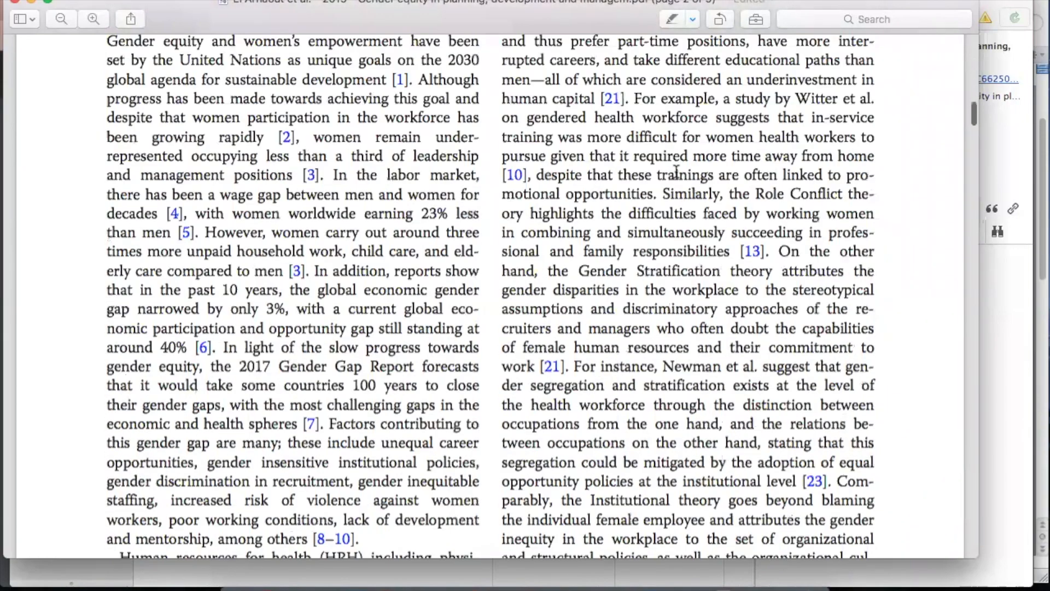
{"action": "scroll", "coordinate": [676, 171], "scroll_direction": "down", "scroll_amount": 20}
{"action": "scroll", "coordinate": [676, 172], "scroll_direction": "down", "scroll_amount": 20}
{"action": "scroll", "coordinate": [677, 172], "scroll_direction": "down", "scroll_amount": 20}
{"action": "scroll", "coordinate": [676, 172], "scroll_direction": "down", "scroll_amount": 20}
{"action": "scroll", "coordinate": [676, 172], "scroll_direction": "down", "scroll_amount": 20}
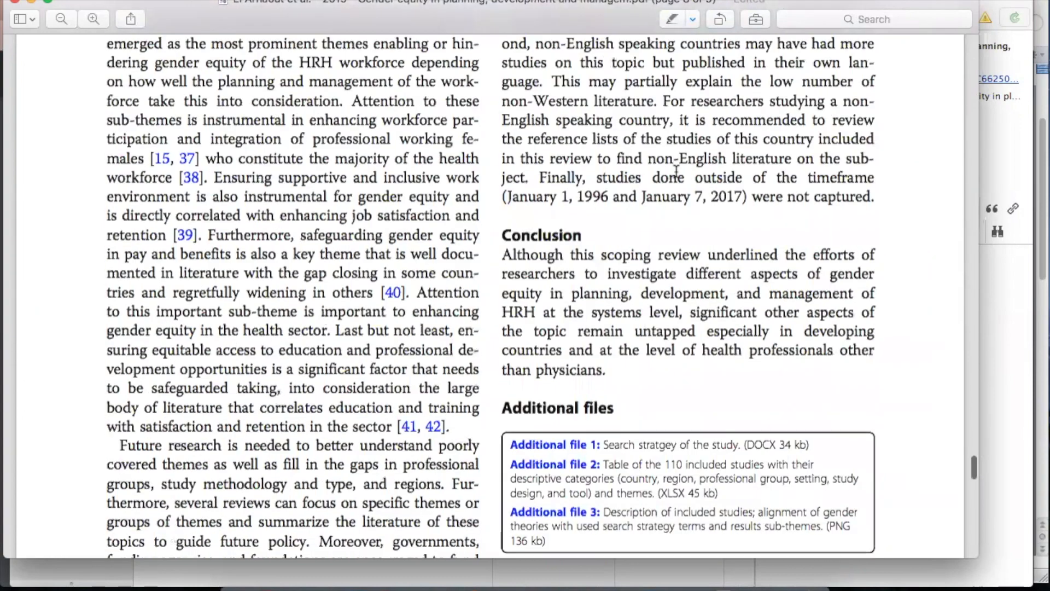
{"action": "scroll", "coordinate": [676, 172], "scroll_direction": "down", "scroll_amount": 3}
{"action": "mouse_move", "coordinate": [504, 162]}
{"action": "left_mouse_down"}
{"action": "mouse_move", "coordinate": [543, 177]}
{"action": "mouse_move", "coordinate": [634, 270]}
{"action": "left_mouse_up"}
{"action": "left_click", "coordinate": [672, 19]}
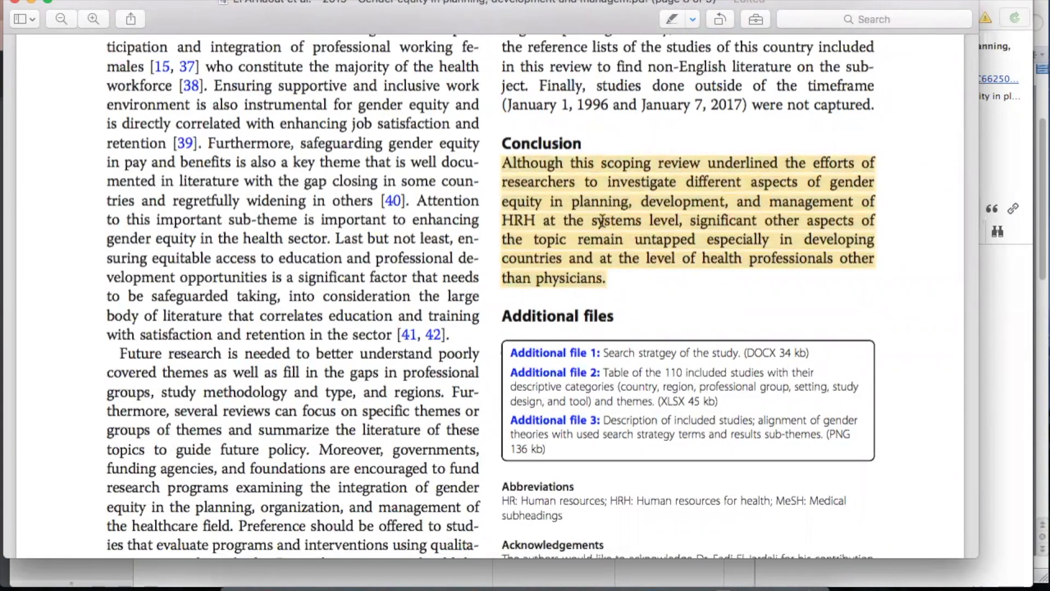
Save the highlighted PDF and close its window to return to Zotero
{"action": "scroll", "coordinate": [549, 257], "scroll_direction": "up", "scroll_amount": 4}
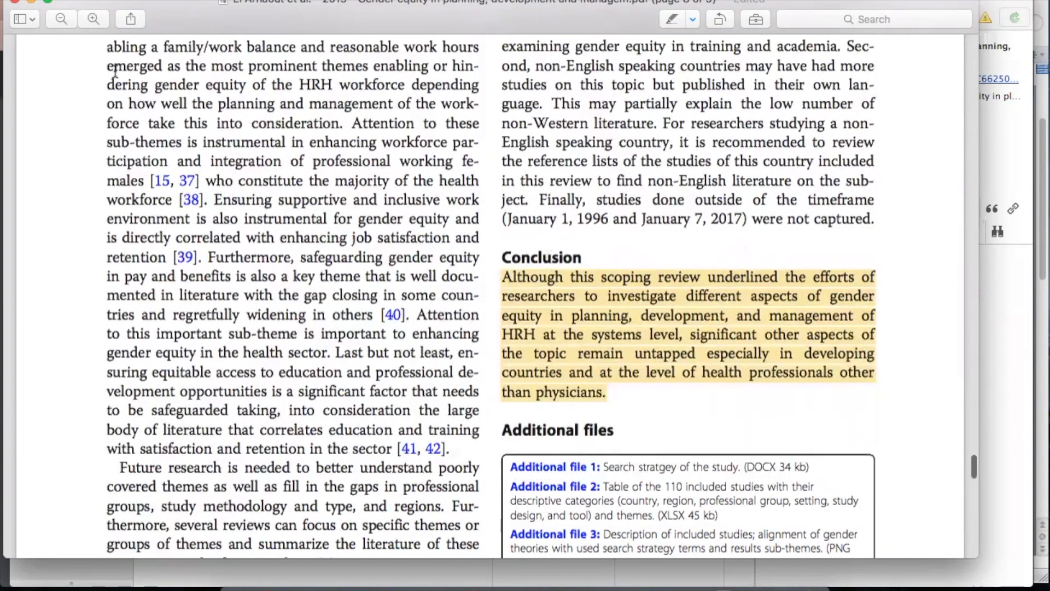
{"action": "left_click", "coordinate": [107, 0]}
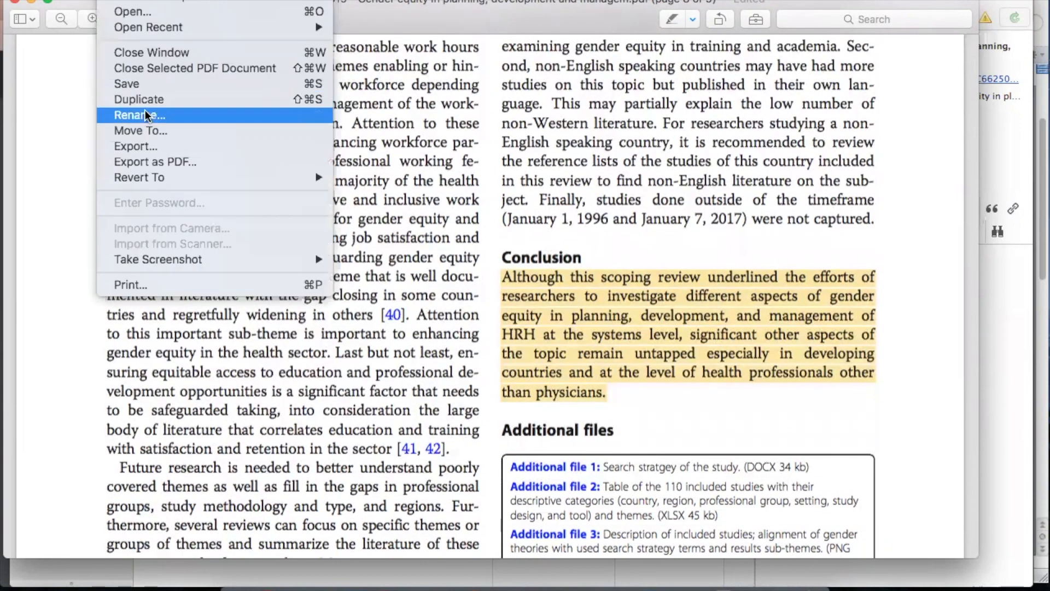
{"action": "left_click", "coordinate": [146, 82]}
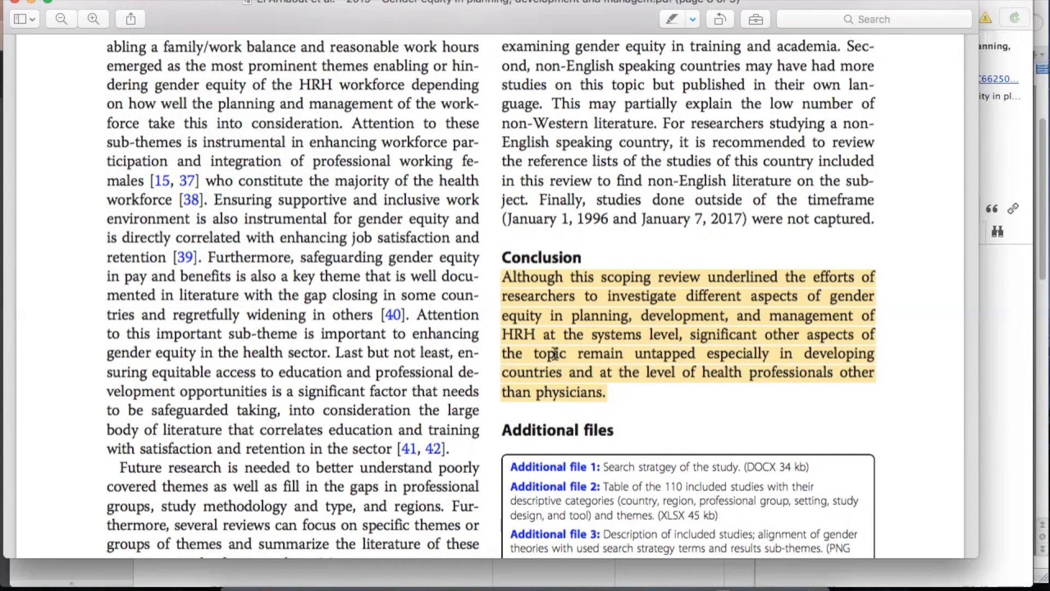
{"action": "left_click", "coordinate": [15, 5]}
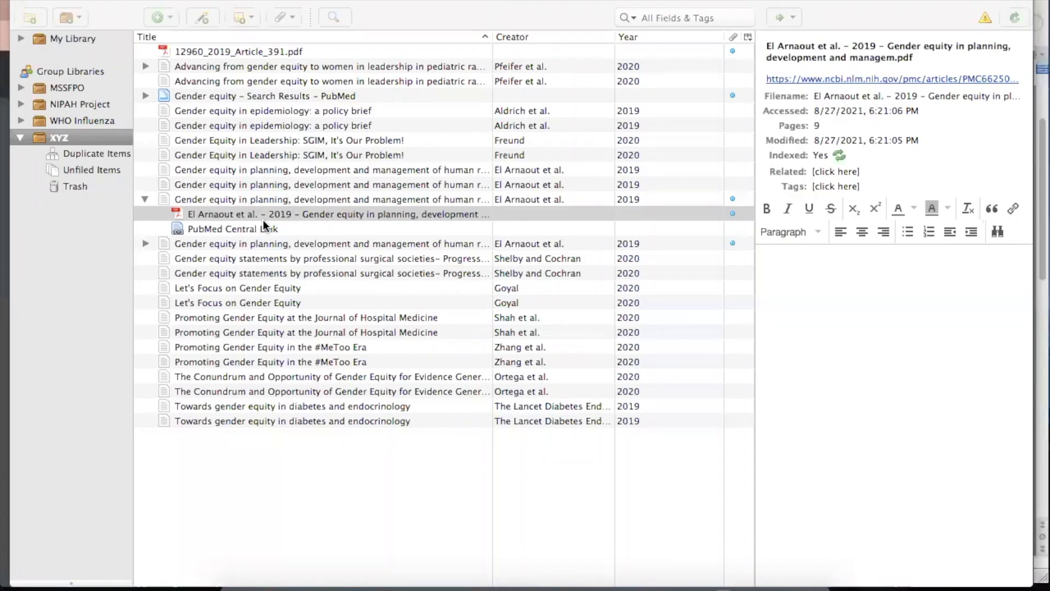
Extract the annotations from the highlighted PDF attachment into a note
{"action": "right_click", "coordinate": [283, 213]}
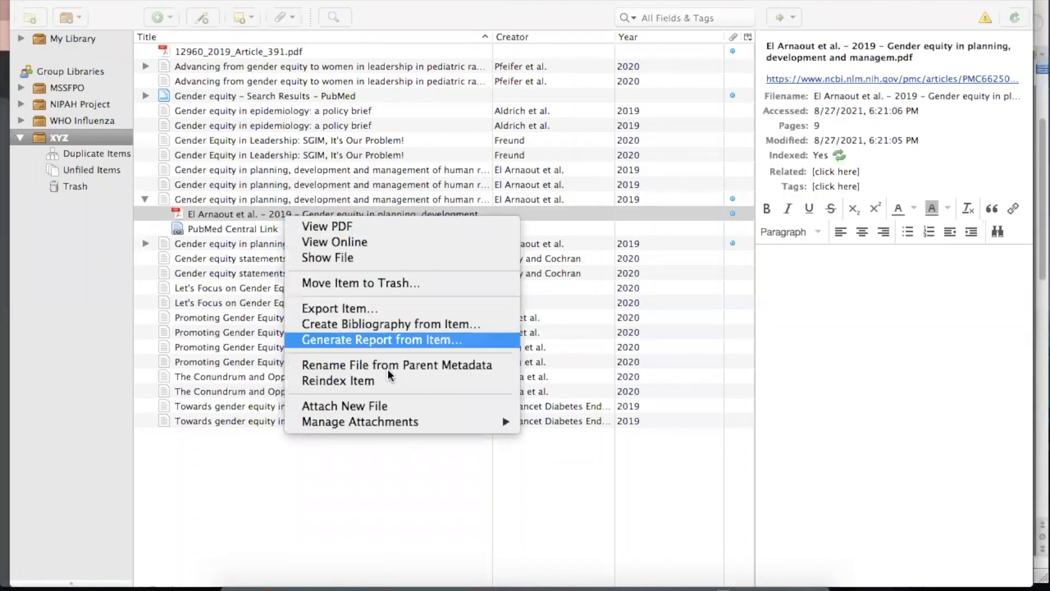
{"action": "mouse_move", "coordinate": [386, 423]}
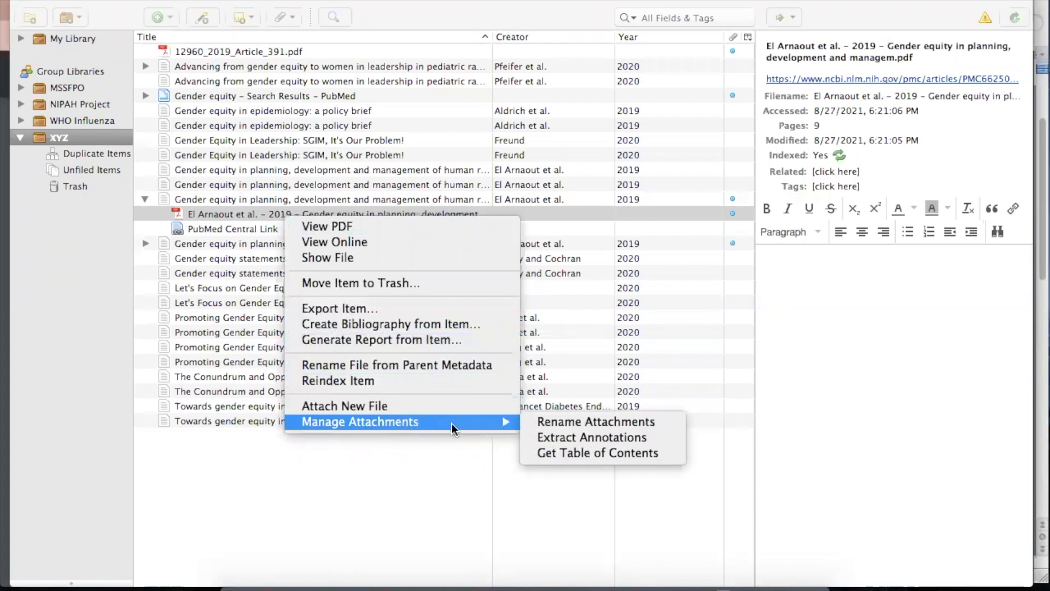
{"action": "left_click", "coordinate": [579, 439]}
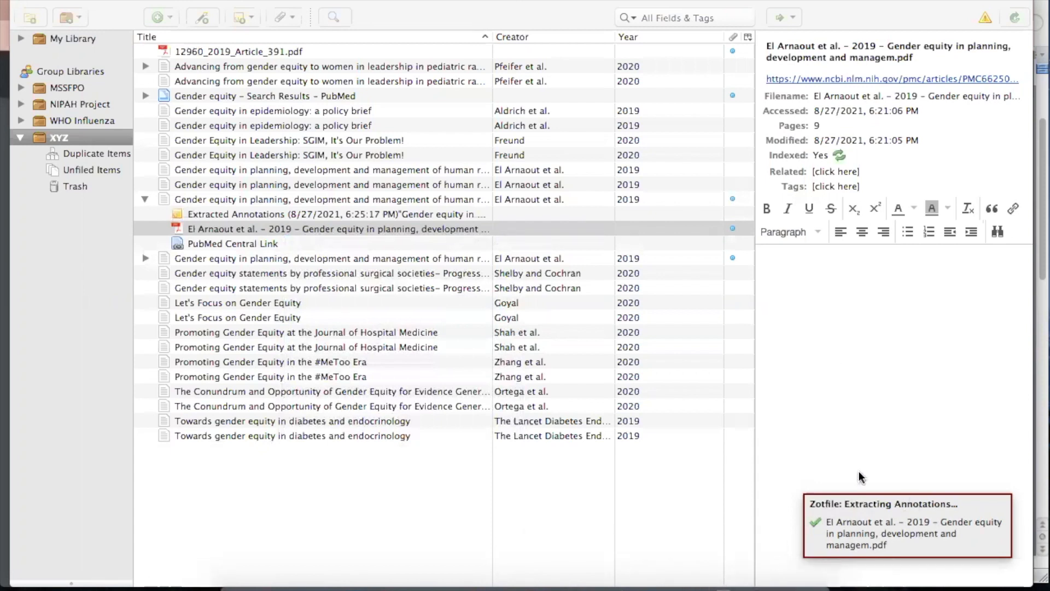
Select the extracted annotations note under the scoping review and open it in a separate window
{"action": "left_click", "coordinate": [224, 216]}
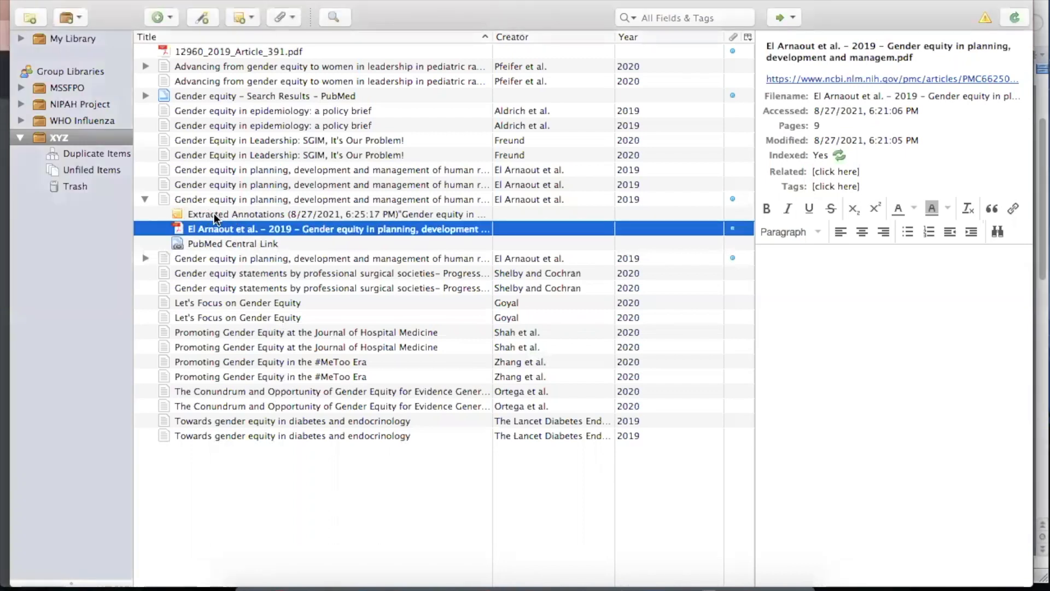
{"action": "left_click", "coordinate": [214, 214]}
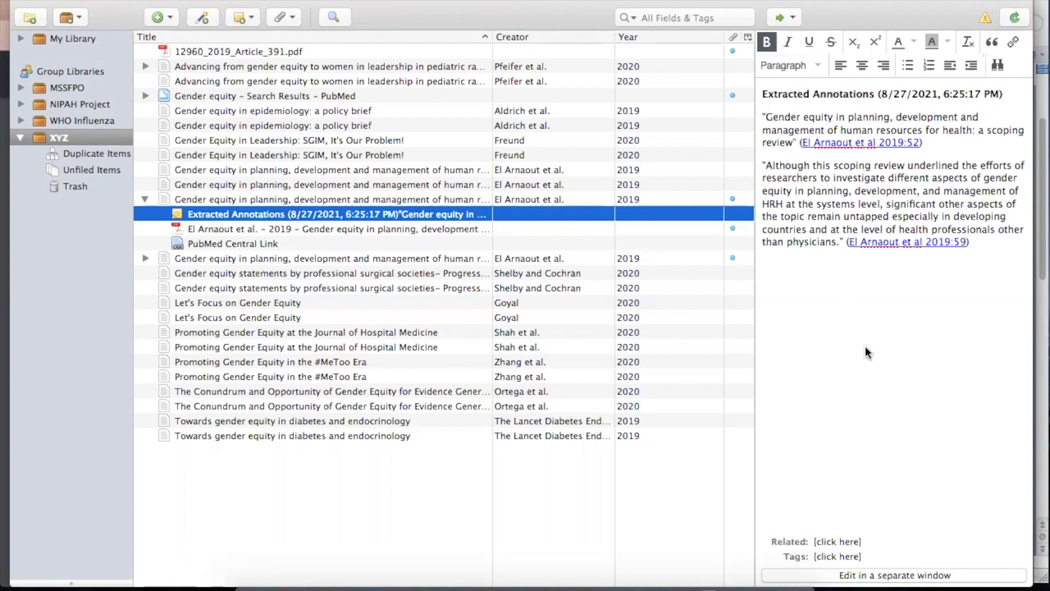
{"action": "left_click", "coordinate": [761, 117]}
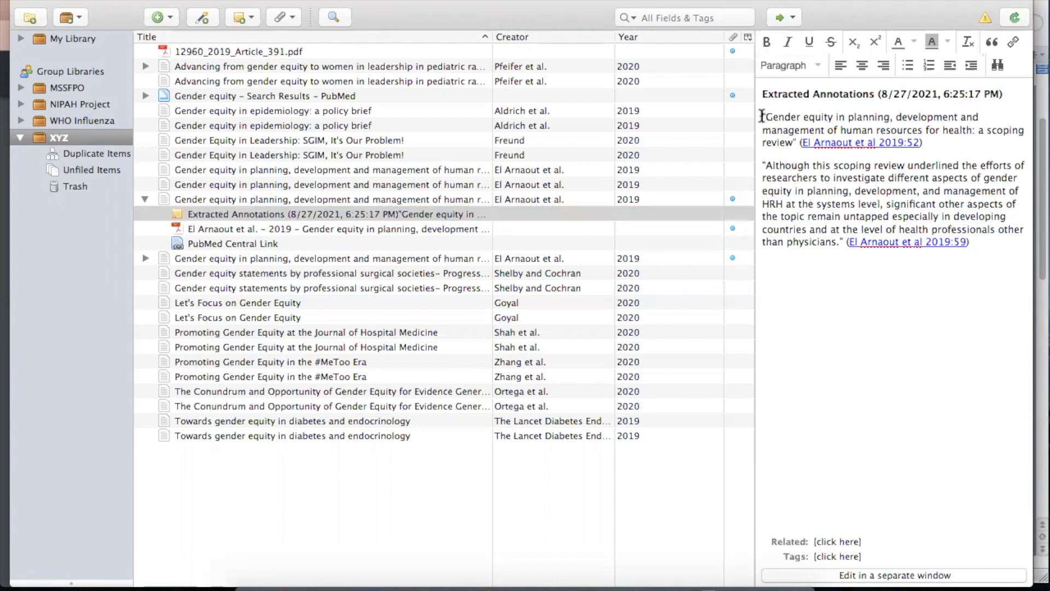
{"action": "left_click", "coordinate": [871, 575]}
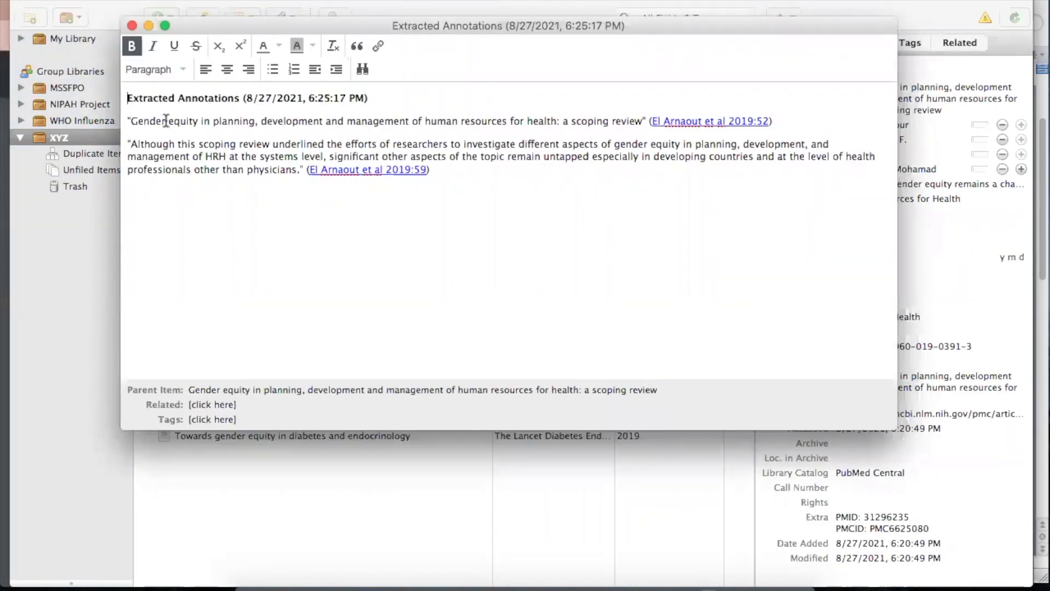
Add a bold "Title" heading above the first extracted quote in the annotations note
{"action": "left_click", "coordinate": [365, 98]}
{"action": "key", "text": "Return"}
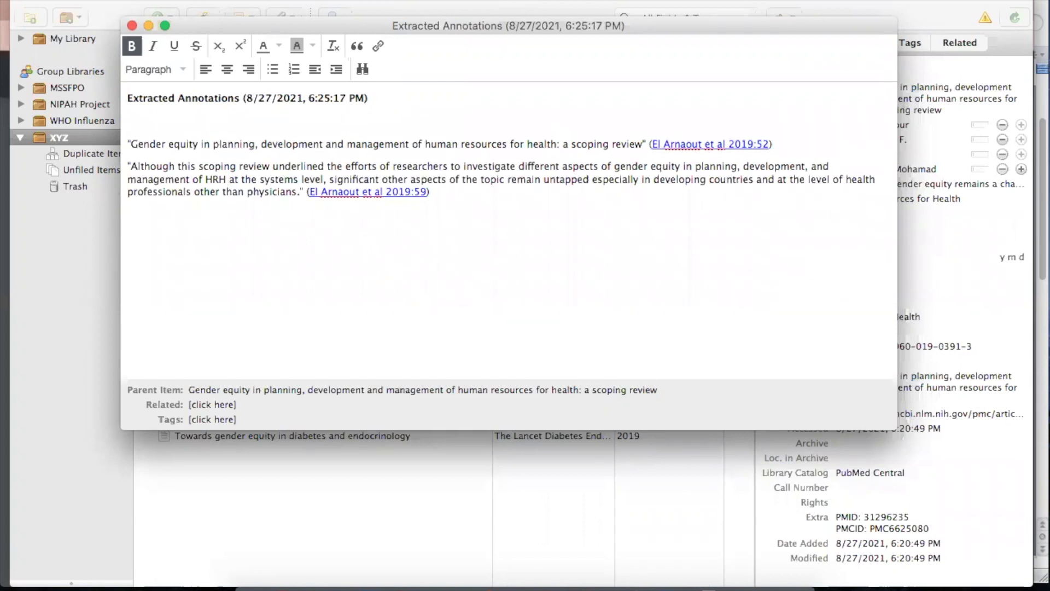
{"action": "type", "text": "Title"}
{"action": "double_click", "coordinate": [141, 121]}
{"action": "left_click", "coordinate": [174, 121]}
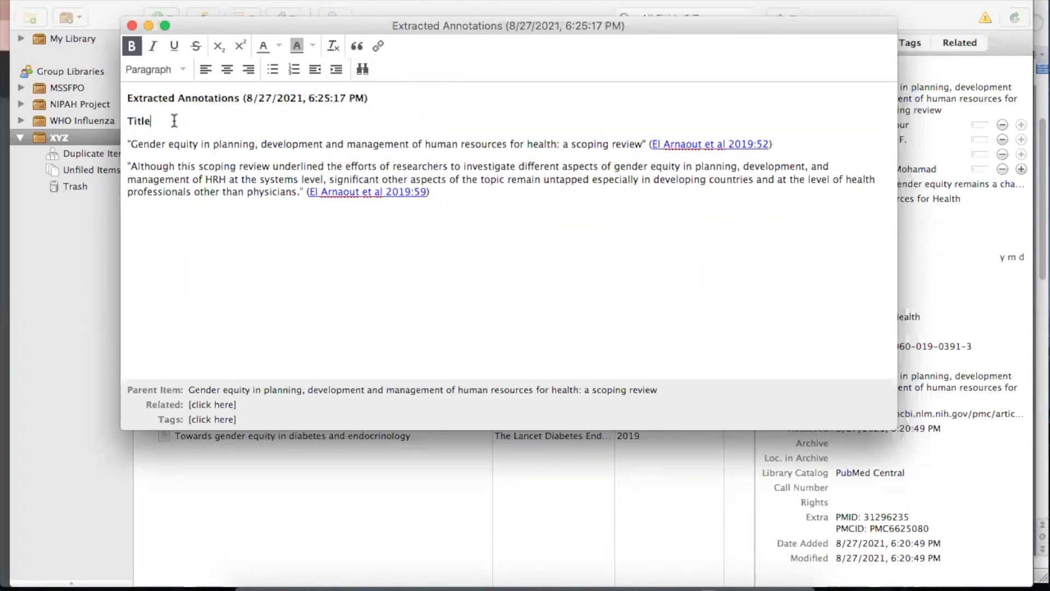
Add a "Conclusion" heading above the second extracted quote and format it bold
{"action": "left_click", "coordinate": [127, 162]}
{"action": "key", "text": "Return"}
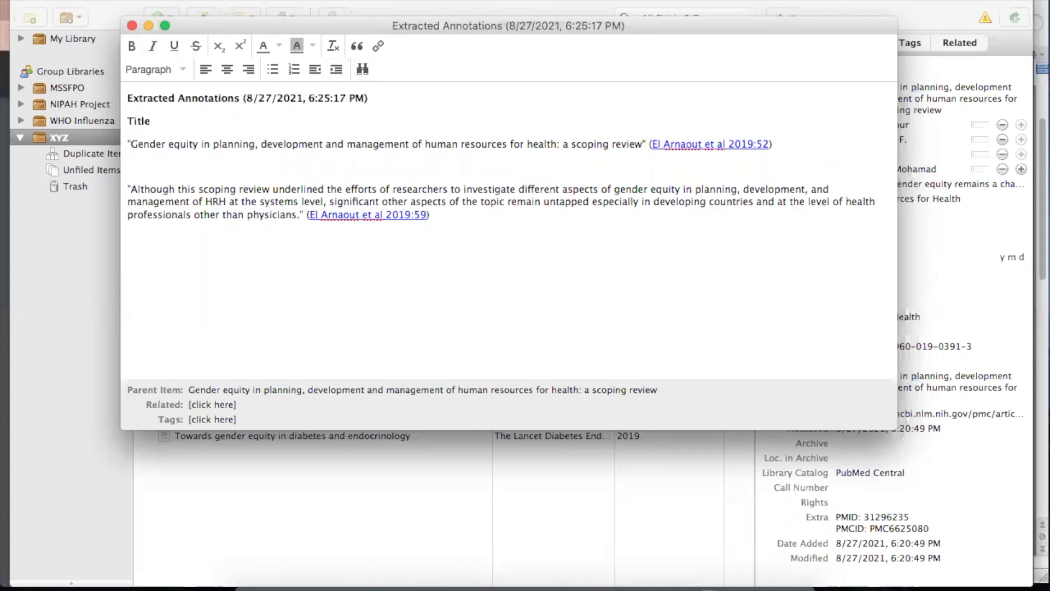
{"action": "type", "text": "Cocnlusion"}
{"action": "key", "text": "BackSpace"}
{"action": "key", "text": "BackSpace"}
{"action": "key", "text": "BackSpace"}
{"action": "key", "text": "BackSpace"}
{"action": "key", "text": "BackSpace"}
{"action": "key", "text": "BackSpace"}
{"action": "key", "text": "BackSpace"}
{"action": "key", "text": "BackSpace"}
{"action": "type", "text": "nclusion"}
{"action": "double_click", "coordinate": [178, 167]}
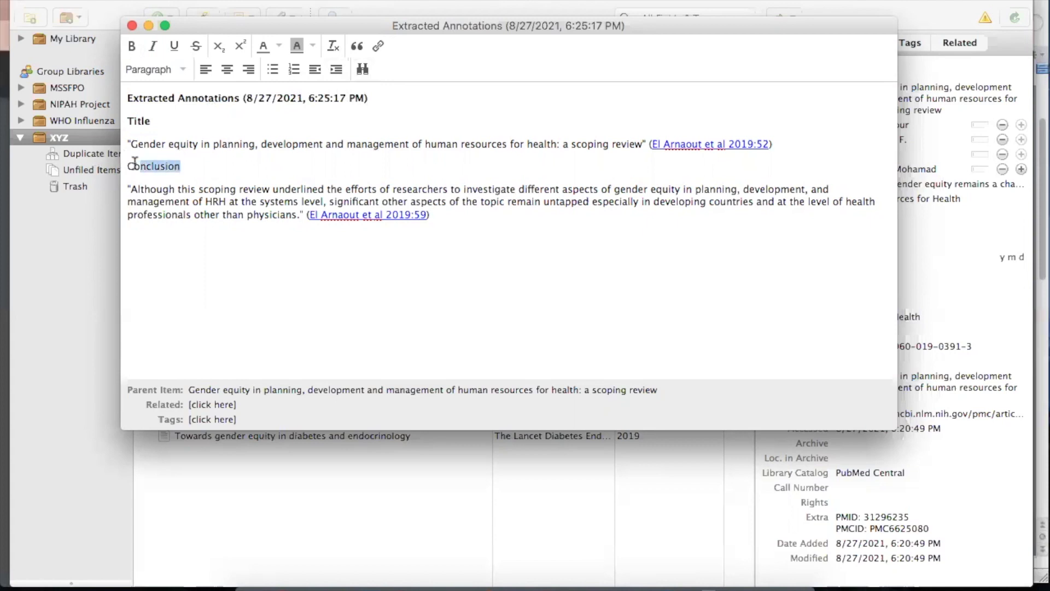
{"action": "left_click", "coordinate": [131, 46]}
Append "very important finding, must include in paper" to the Conclusion heading and close the note window
{"action": "left_click", "coordinate": [188, 166]}
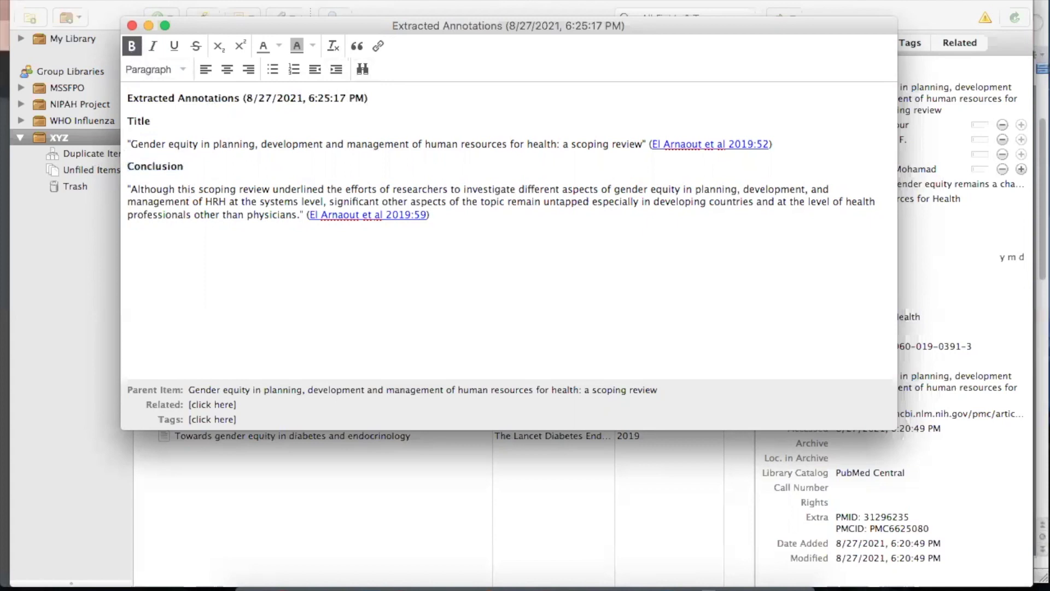
{"action": "type", "text": "very important finding"}
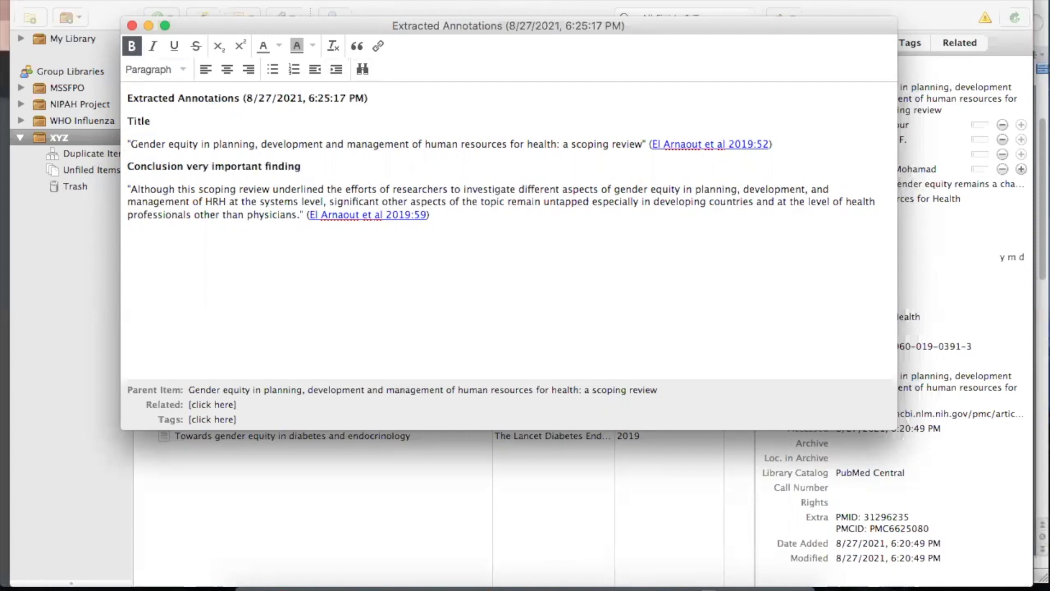
{"action": "type", "text": ", must include in pPER"}
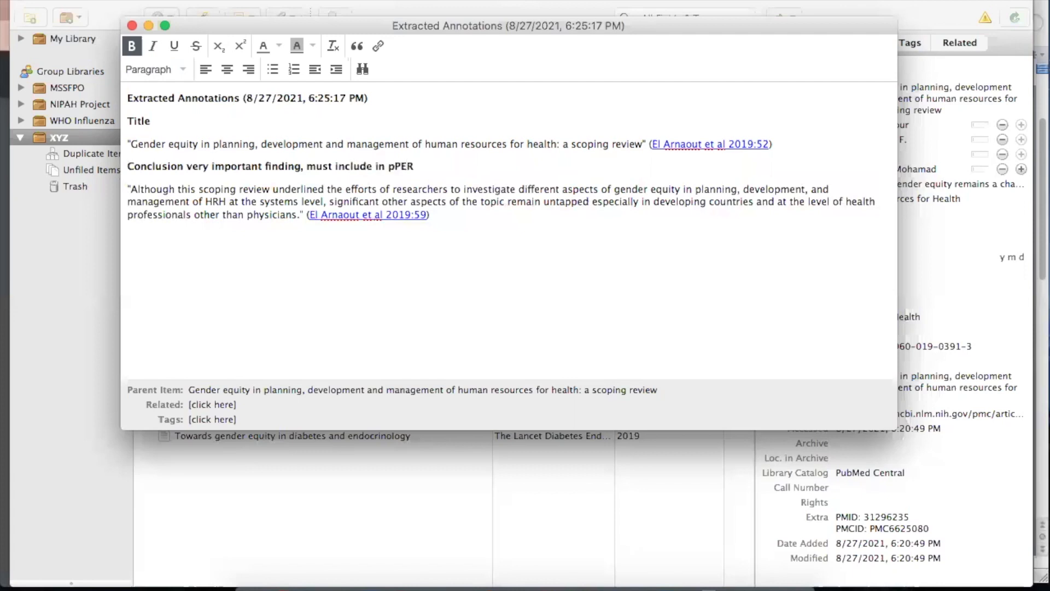
{"action": "key", "text": "BackSpace"}
{"action": "key", "text": "BackSpace"}
{"action": "key", "text": "BackSpace"}
{"action": "type", "text": "aper"}
{"action": "left_click", "coordinate": [132, 26]}
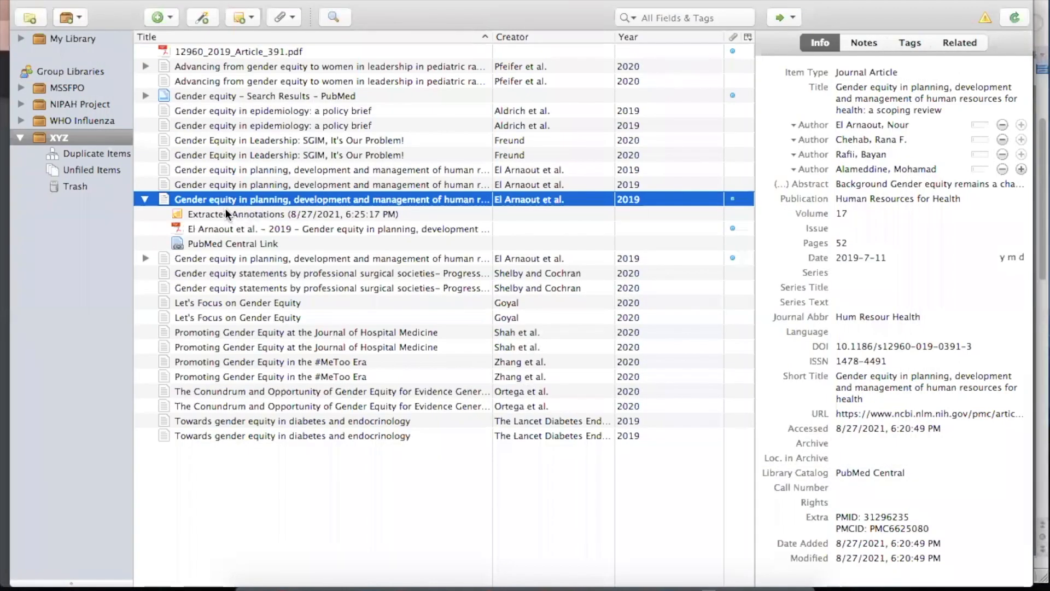
Collapse the scoping review and view its extracted annotations note from the item's list of notes
{"action": "left_click", "coordinate": [145, 199]}
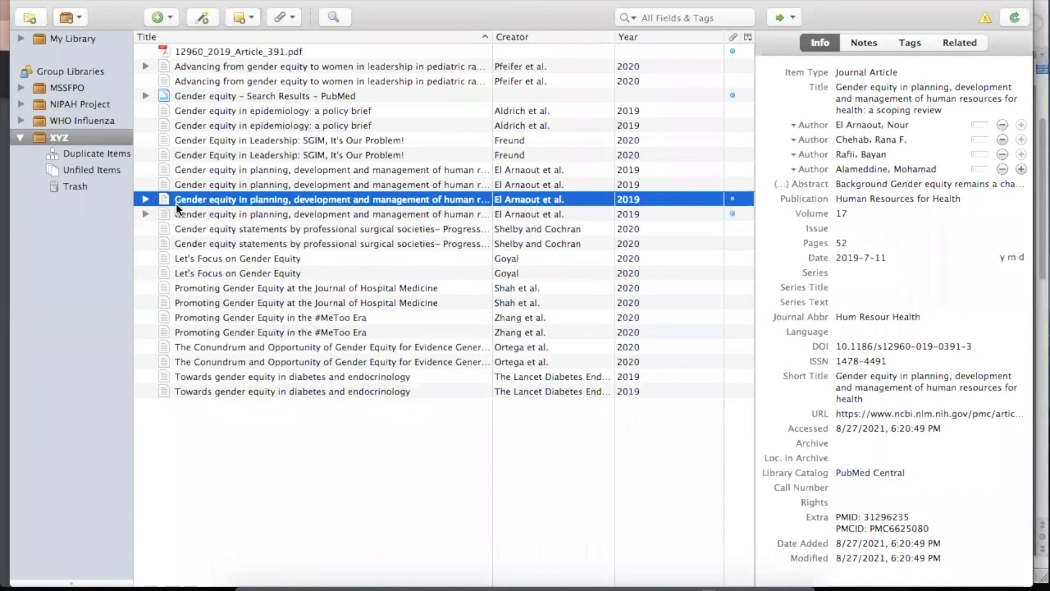
{"action": "left_click", "coordinate": [858, 44]}
{"action": "left_click", "coordinate": [786, 91]}
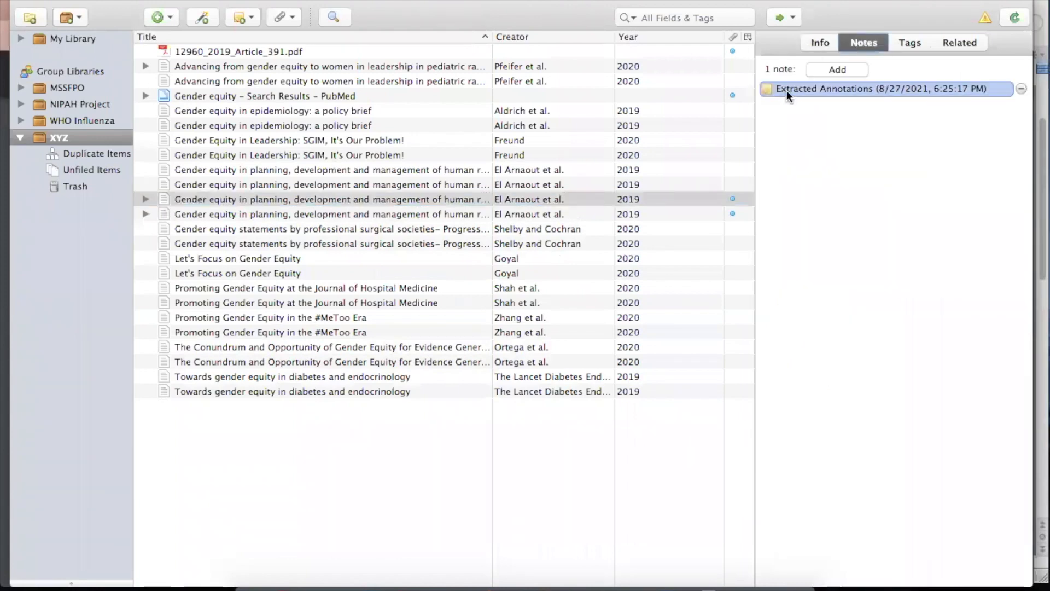
{"action": "double_click", "coordinate": [858, 91]}
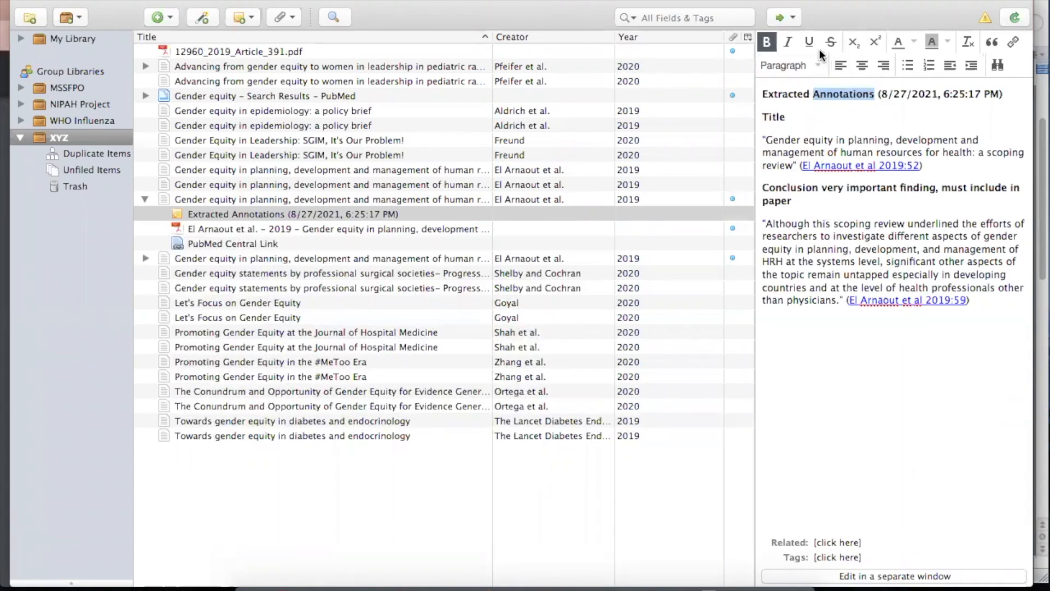
Add the tag "Gender Equity" to the scoping review and remove it again
{"action": "left_click", "coordinate": [275, 200]}
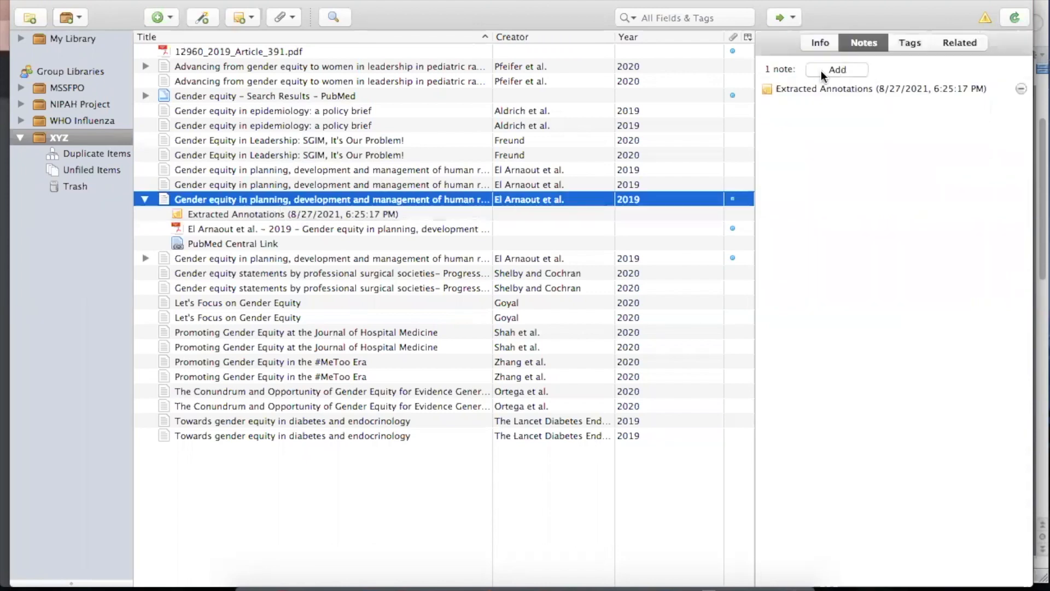
{"action": "left_click", "coordinate": [904, 42]}
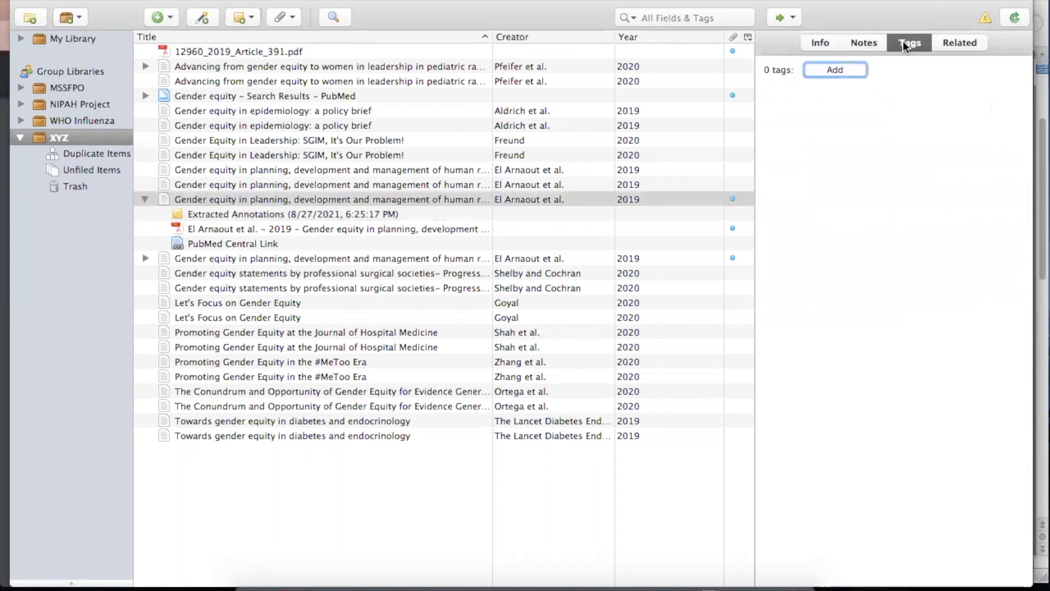
{"action": "left_click", "coordinate": [144, 199]}
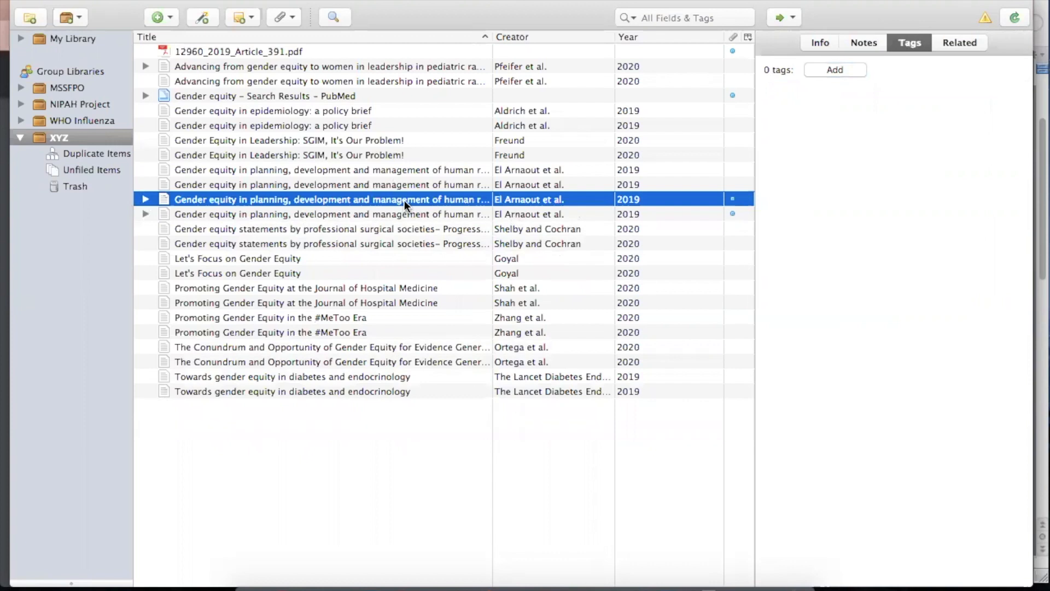
{"action": "left_click", "coordinate": [844, 69]}
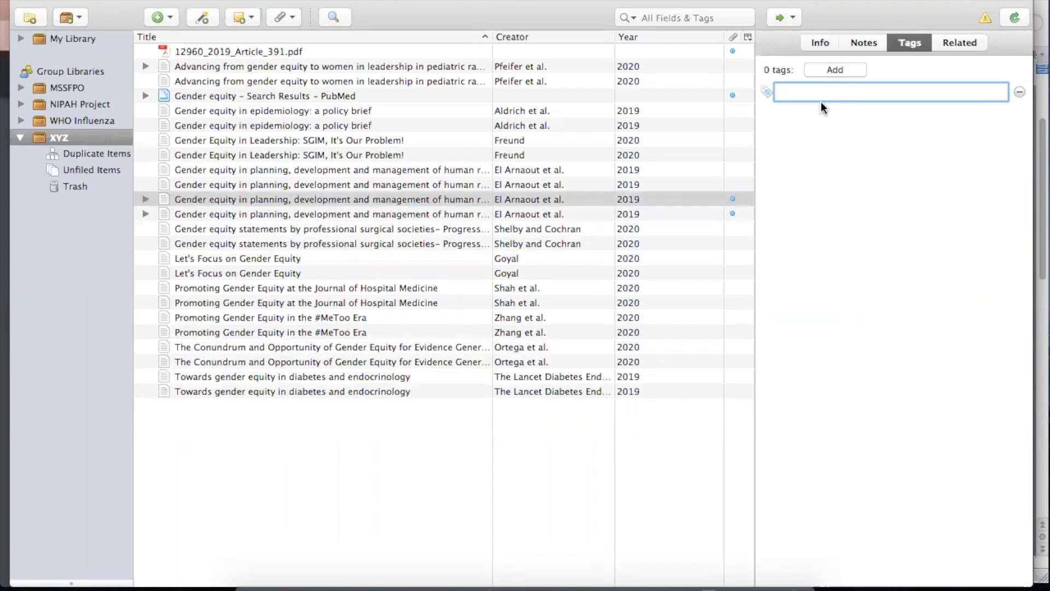
{"action": "type", "text": "Gender Equit"}
{"action": "key", "text": "Return"}
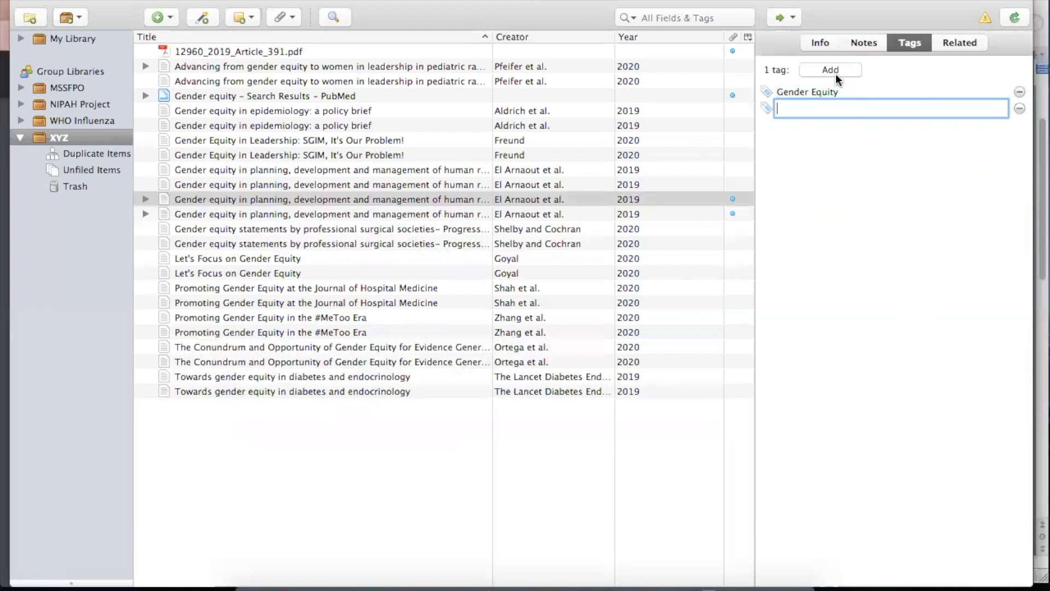
{"action": "left_click", "coordinate": [841, 94]}
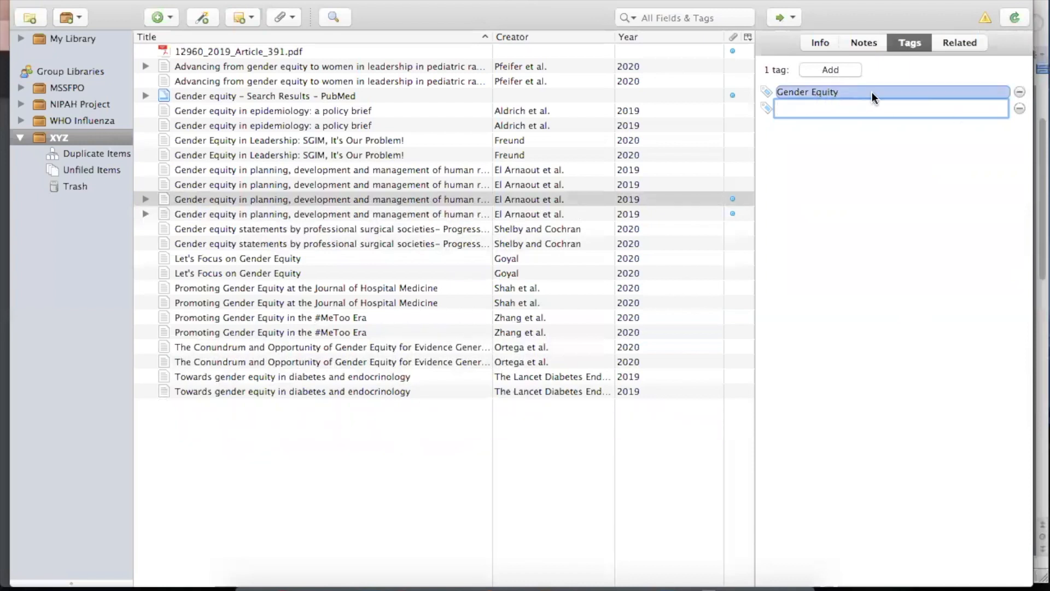
{"action": "left_click", "coordinate": [1019, 92]}
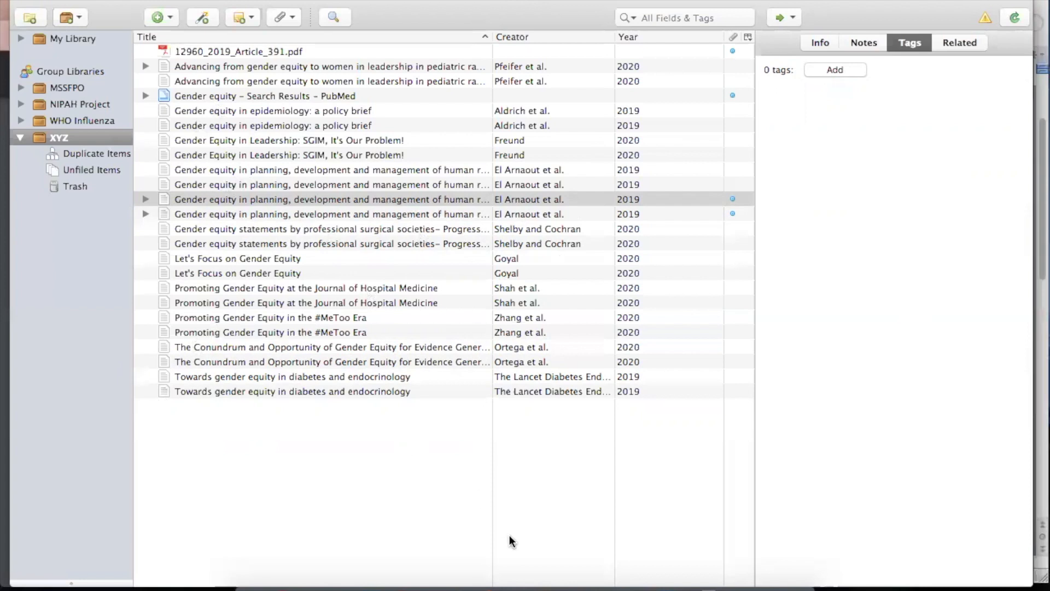
Expand the tag selector below the library list and view its tag display options
{"action": "left_click", "coordinate": [71, 583]}
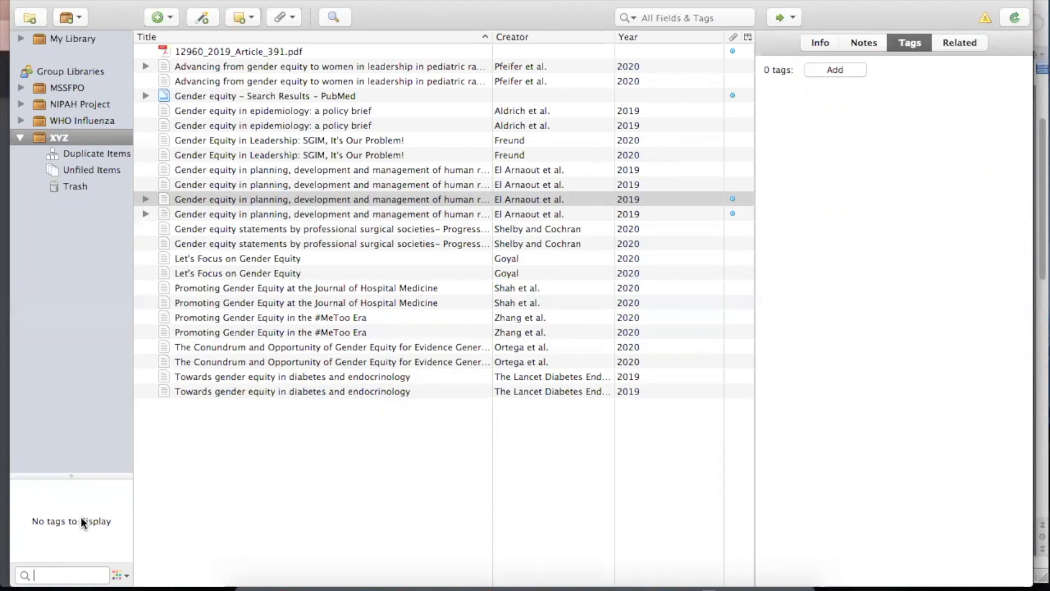
{"action": "left_click", "coordinate": [122, 575]}
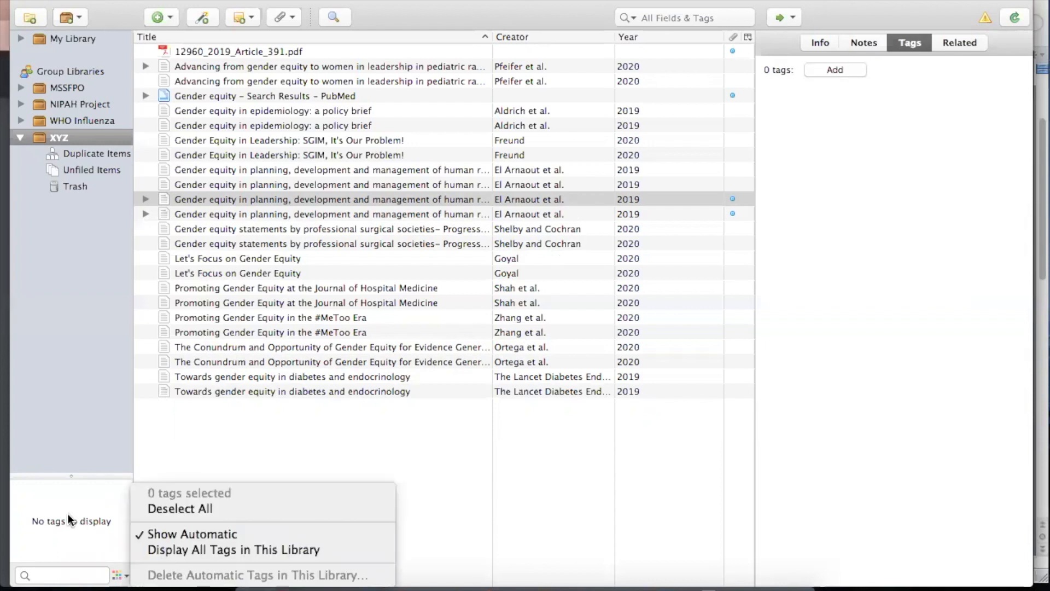
{"action": "left_click", "coordinate": [77, 406]}
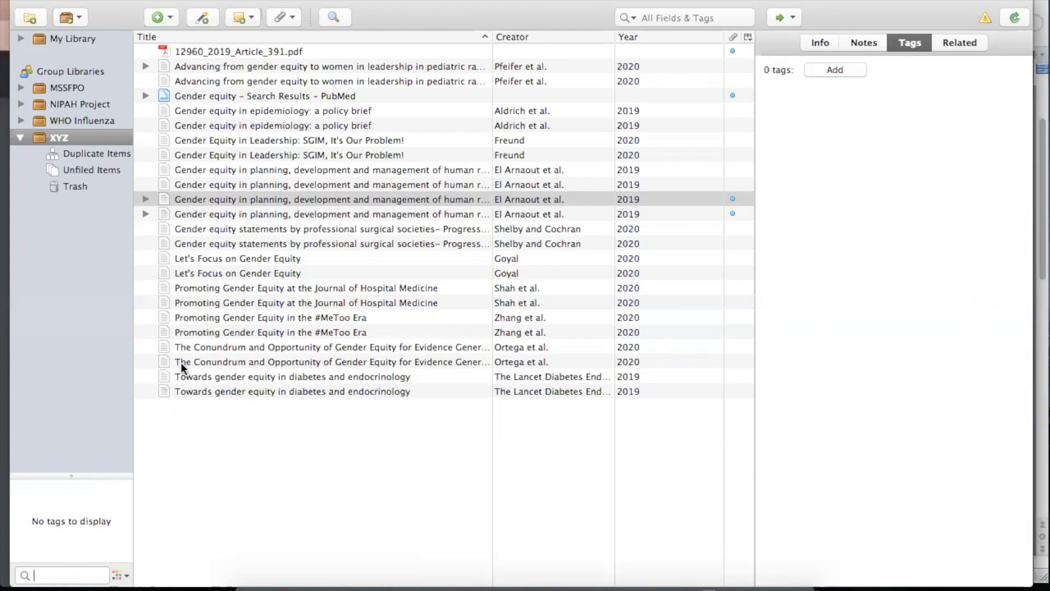
Browse the XYZ group's items that can be linked as related to "Promoting Gender Equity in the #MeToo Era" without adding any
{"action": "left_click", "coordinate": [957, 41]}
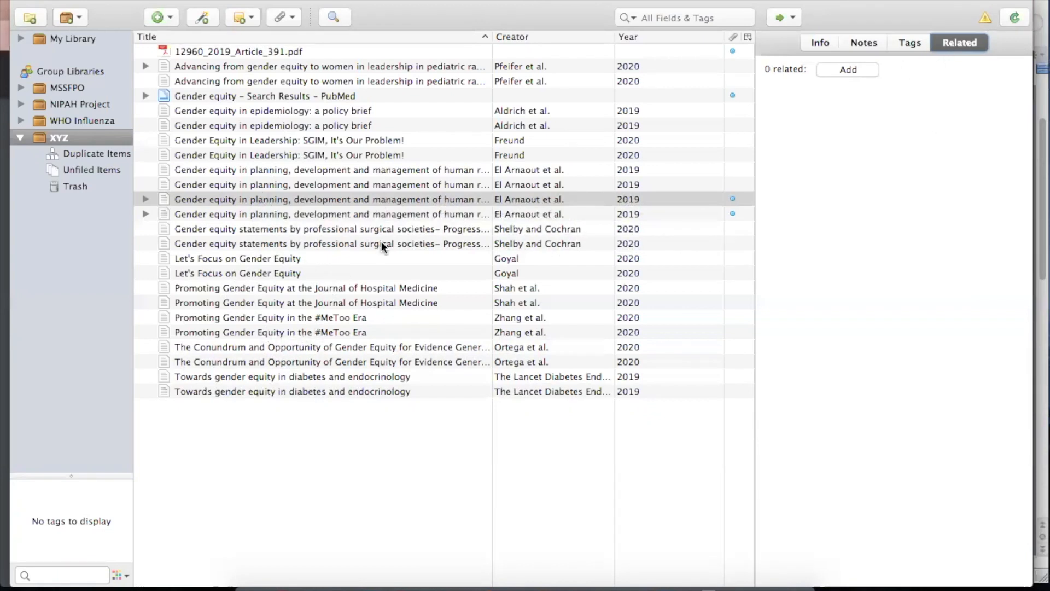
{"action": "left_click", "coordinate": [307, 332]}
{"action": "left_click_drag", "start_coordinate": [882, 150], "coordinate": [897, 112]}
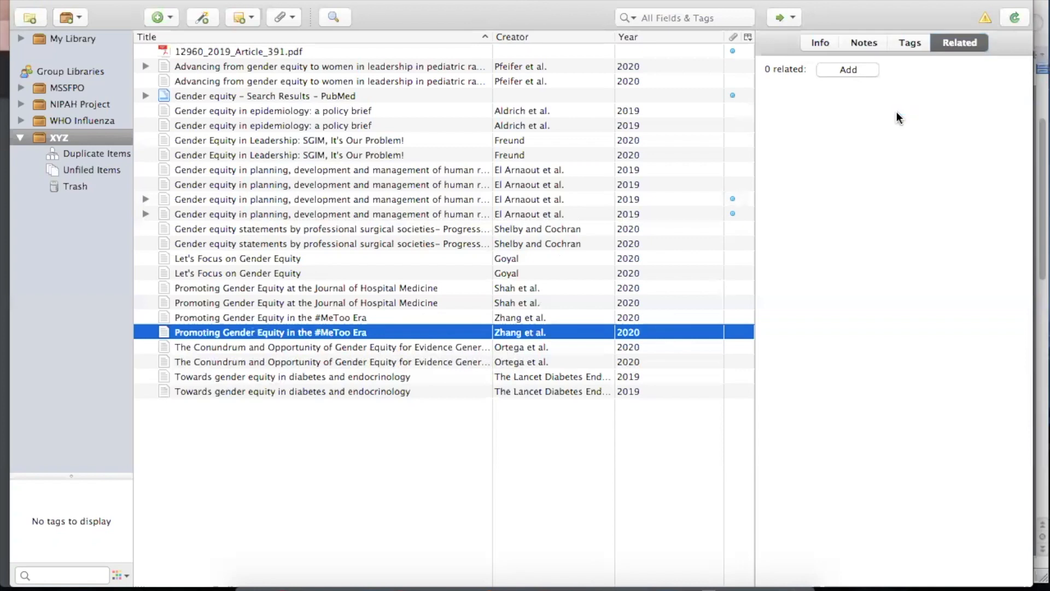
{"action": "left_click", "coordinate": [848, 70]}
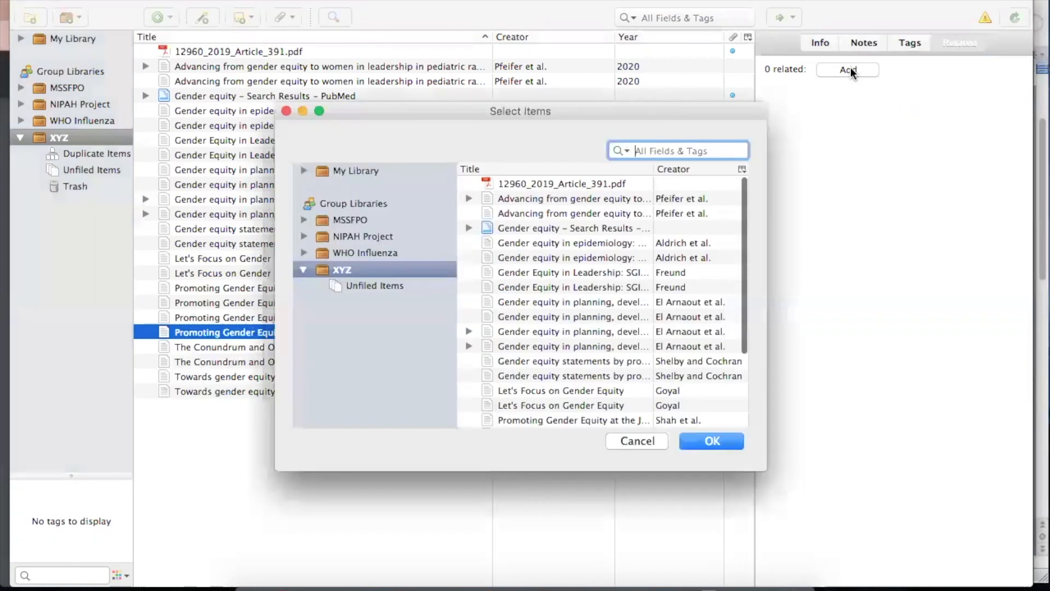
{"action": "scroll", "coordinate": [531, 323], "scroll_direction": "down", "scroll_amount": 3}
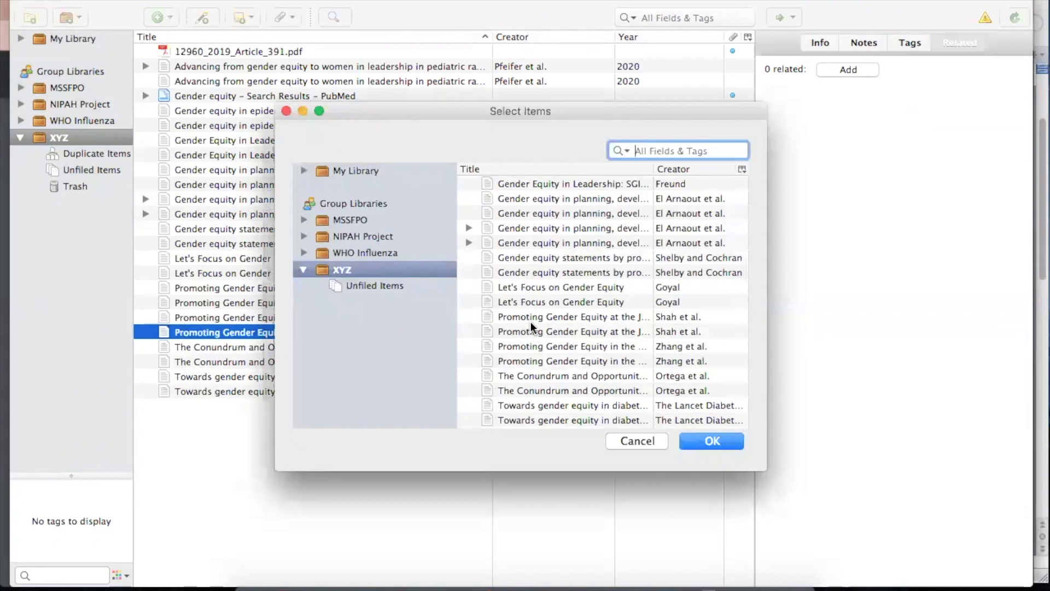
{"action": "scroll", "coordinate": [485, 251], "scroll_direction": "up", "scroll_amount": 3}
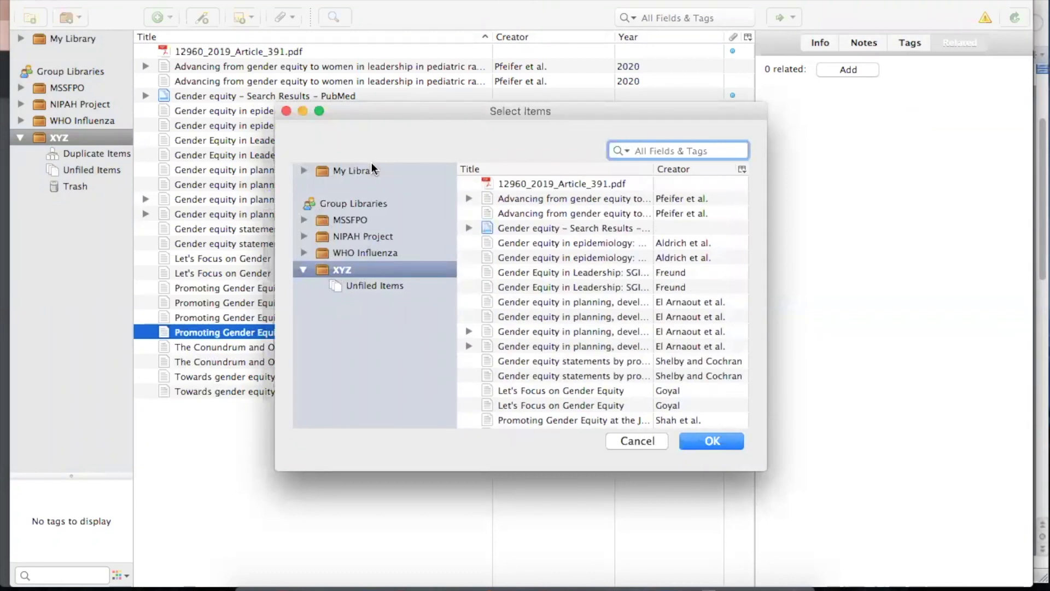
{"action": "left_click", "coordinate": [642, 441]}
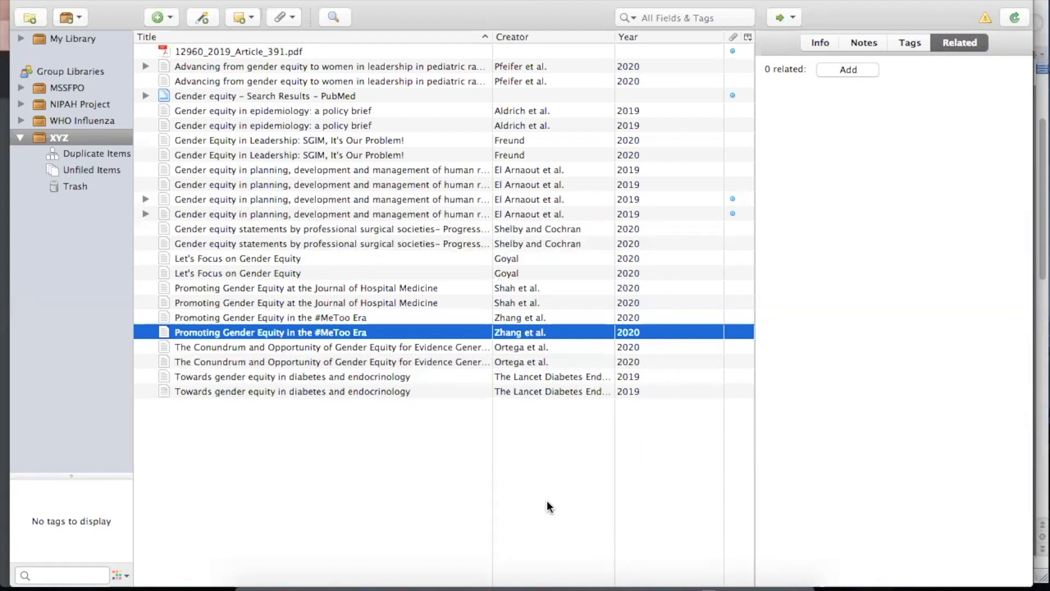
Insert the formatted reference of "Promoting Gender Equity in the #MeToo Era" from Zotero below the Word document's last paragraph, and return to Zotero
{"action": "mouse_move", "coordinate": [516, 589]}
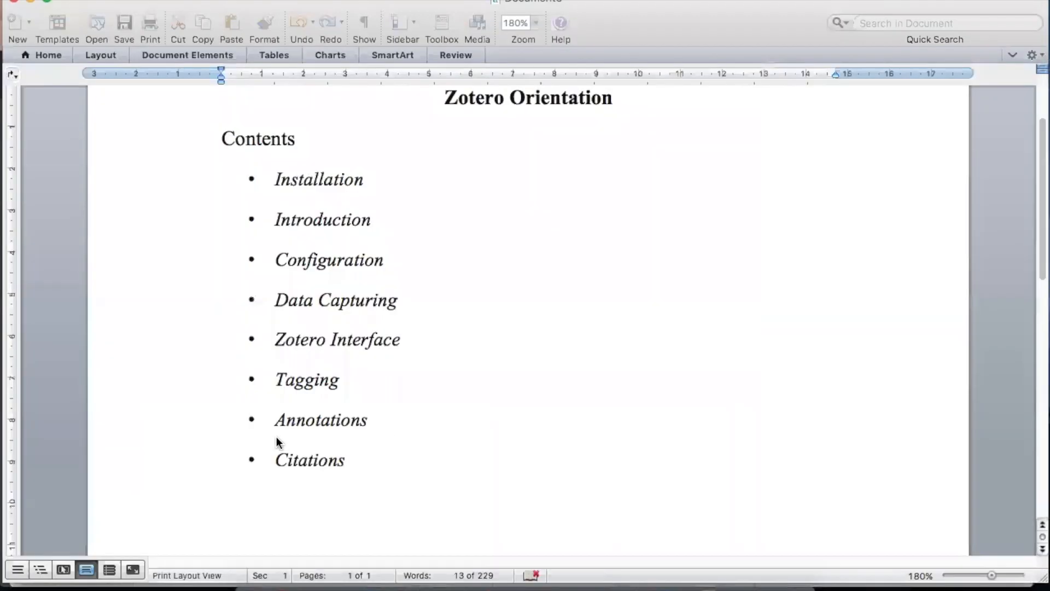
{"action": "scroll", "coordinate": [351, 290], "scroll_direction": "down", "scroll_amount": 20}
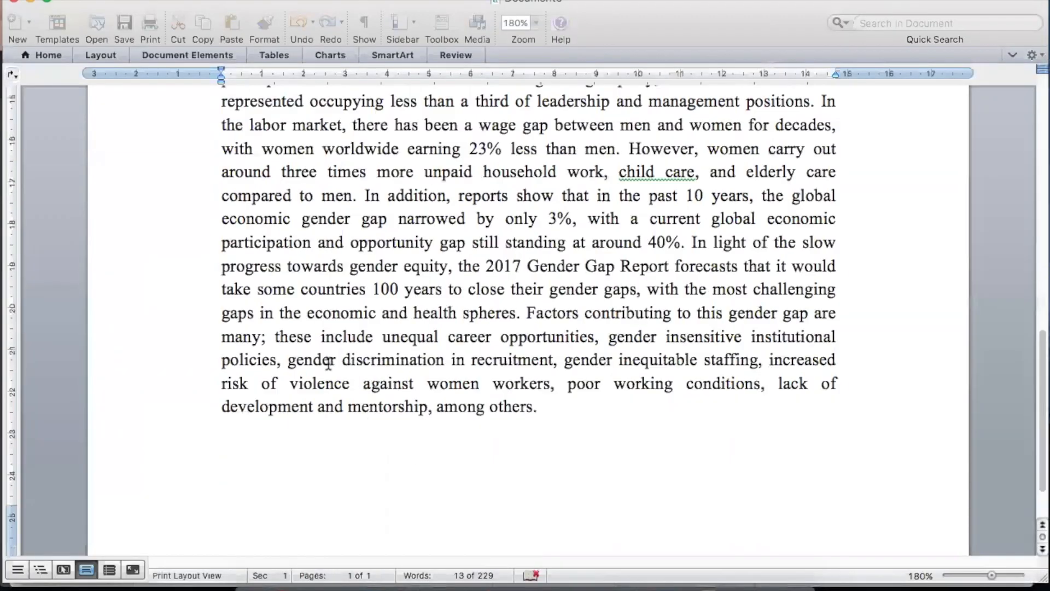
{"action": "left_click", "coordinate": [262, 424]}
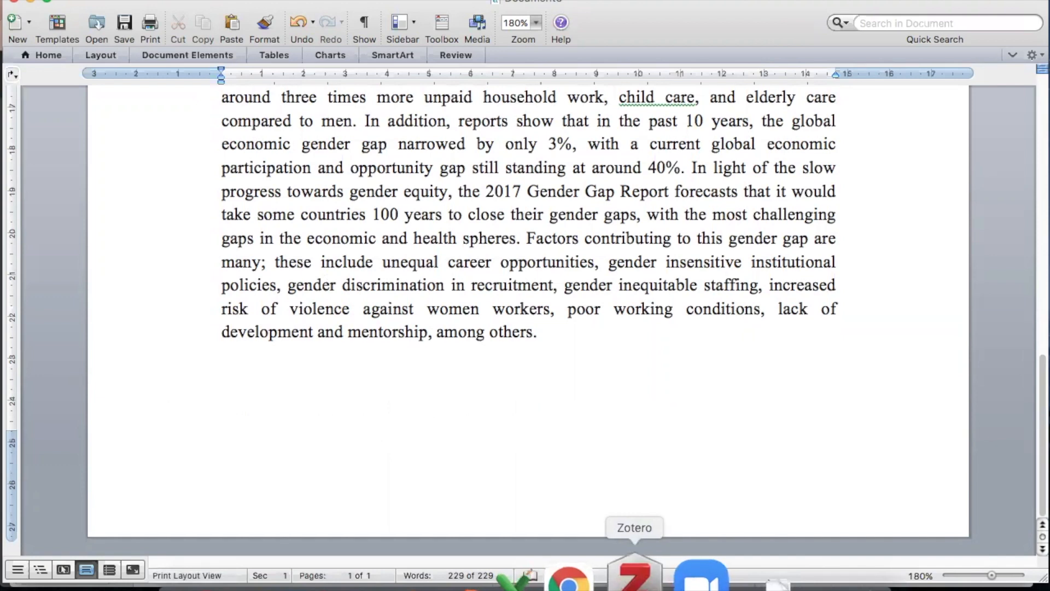
{"action": "left_click", "coordinate": [634, 577]}
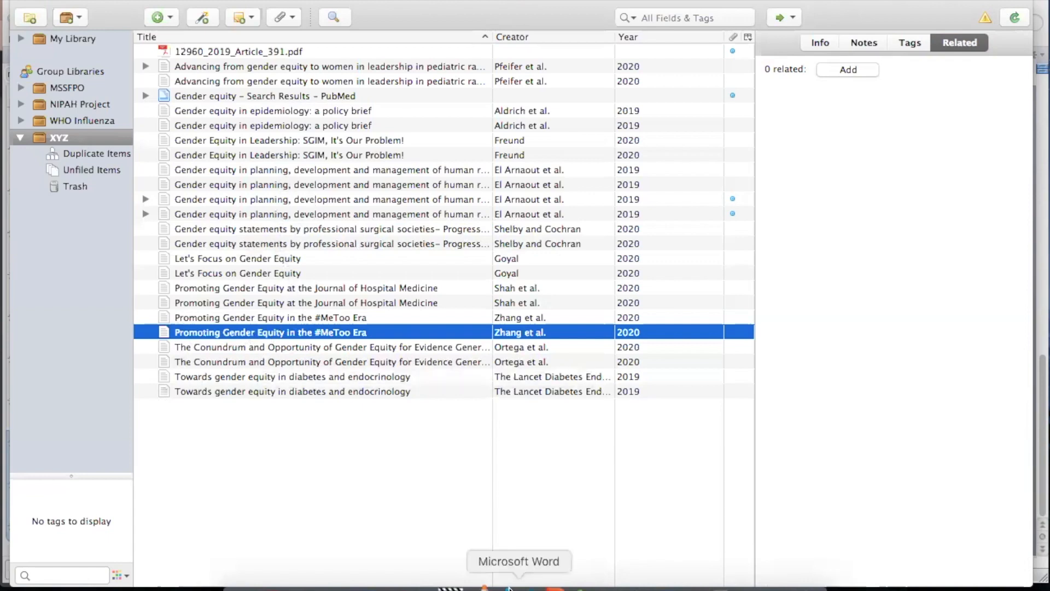
{"action": "left_click", "coordinate": [516, 574]}
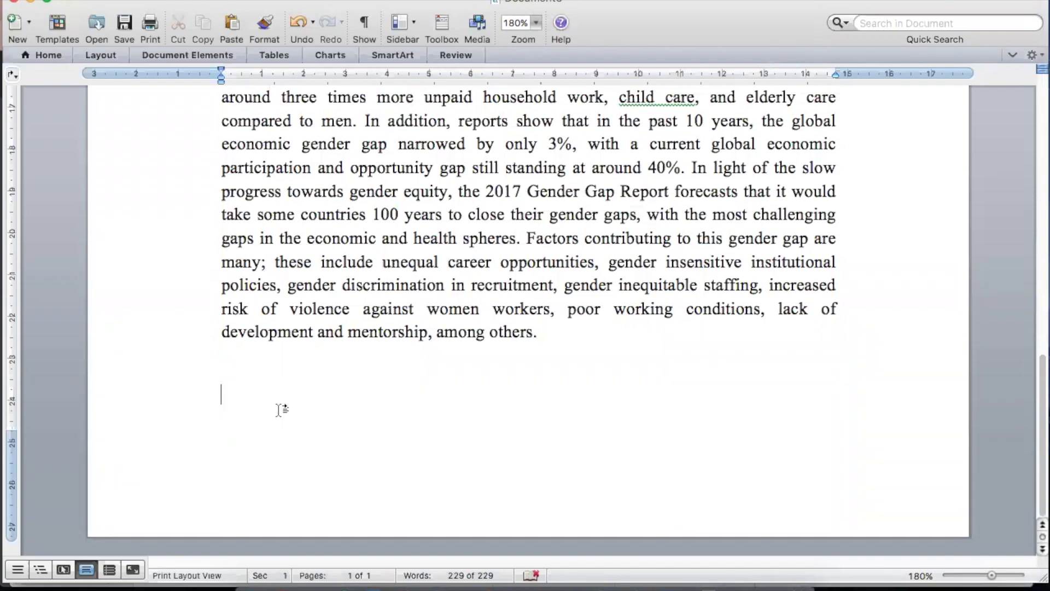
{"action": "type", "text": "1. Zhang D, Pistorio AL, Payne D, Lifchez SD, American Society for Surgery of the Hand Ethics and Professionalism Committee. Promoting Gender Equity in the #MeToo Era. J Hand Surg Am. 2020 Dec;45(12):1167–72."}
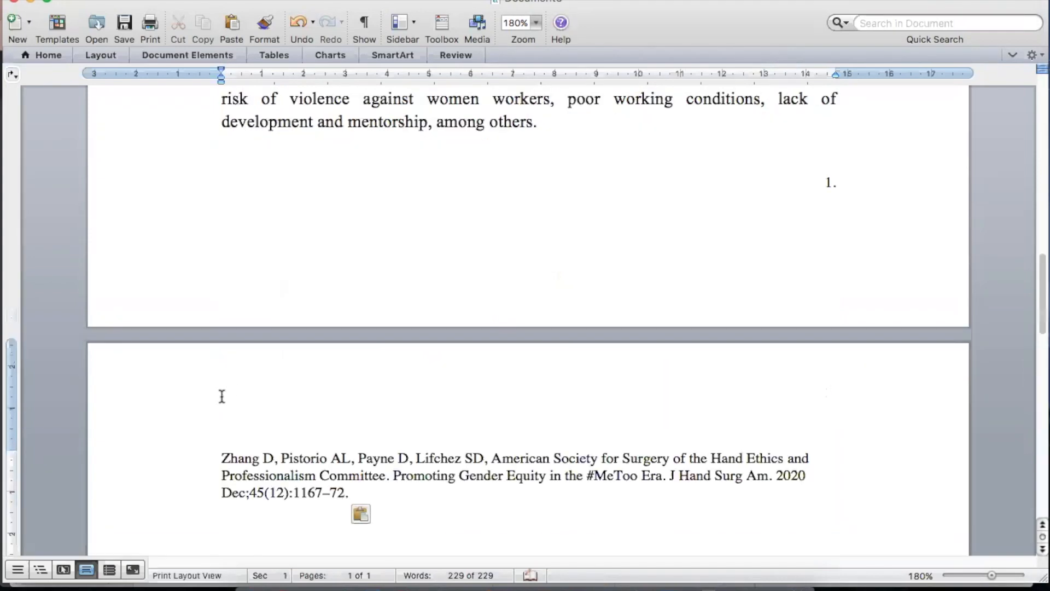
{"action": "scroll", "coordinate": [251, 414], "scroll_direction": "down", "scroll_amount": 5}
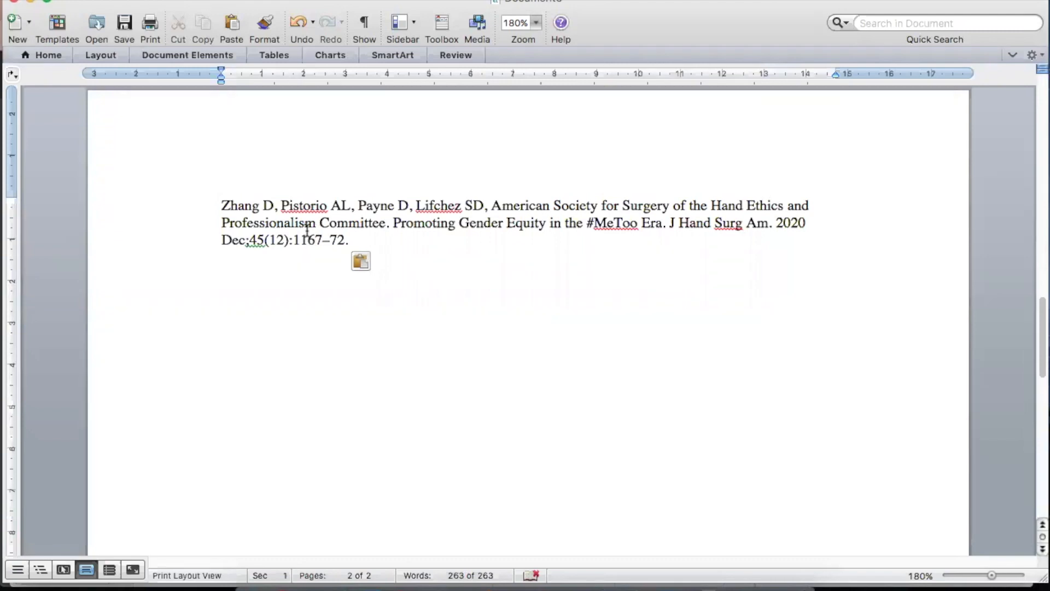
{"action": "left_click", "coordinate": [654, 571]}
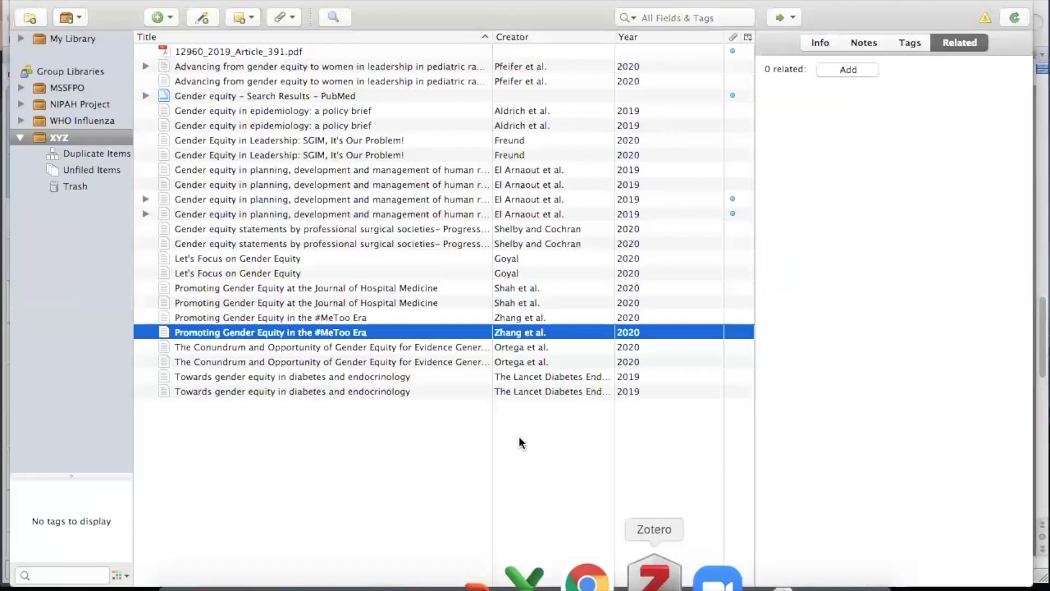
Insert the formatted reference of the last scoping review entry in the XYZ group into the Word document, below the existing #MeToo Era reference
{"action": "left_click_drag", "start_coordinate": [8, 216], "coordinate": [395, 250]}
{"action": "left_click", "coordinate": [583, 213]}
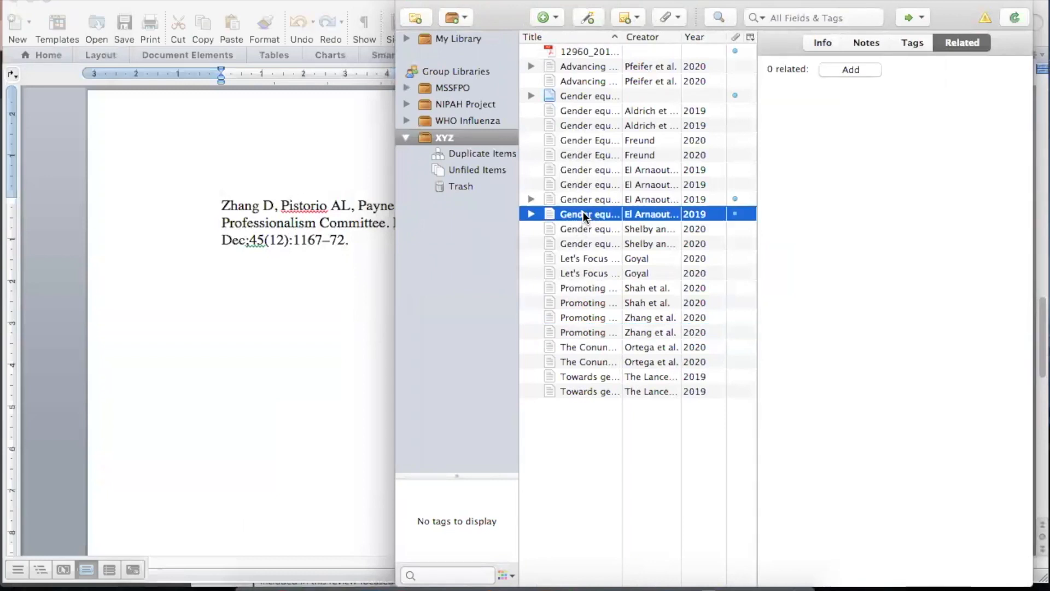
{"action": "left_click_drag", "start_coordinate": [582, 212], "coordinate": [196, 303]}
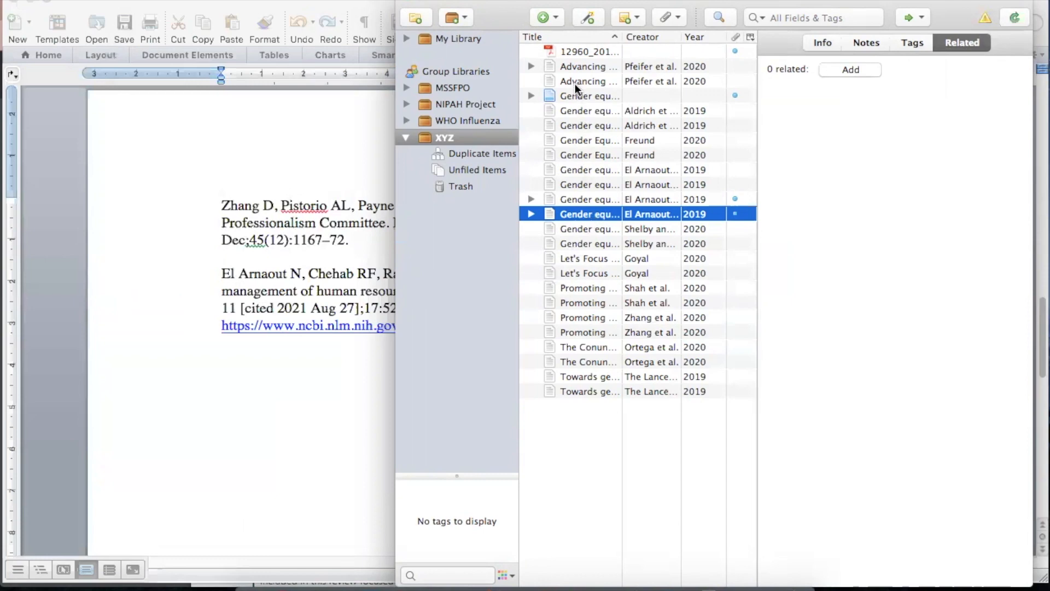
Copy a Vancouver-style bibliography of the last "The Conundrum and Opportunity of Gender Equity for Evidence Generators" entry to the clipboard
{"action": "left_click_drag", "start_coordinate": [395, 253], "coordinate": [30, 200]}
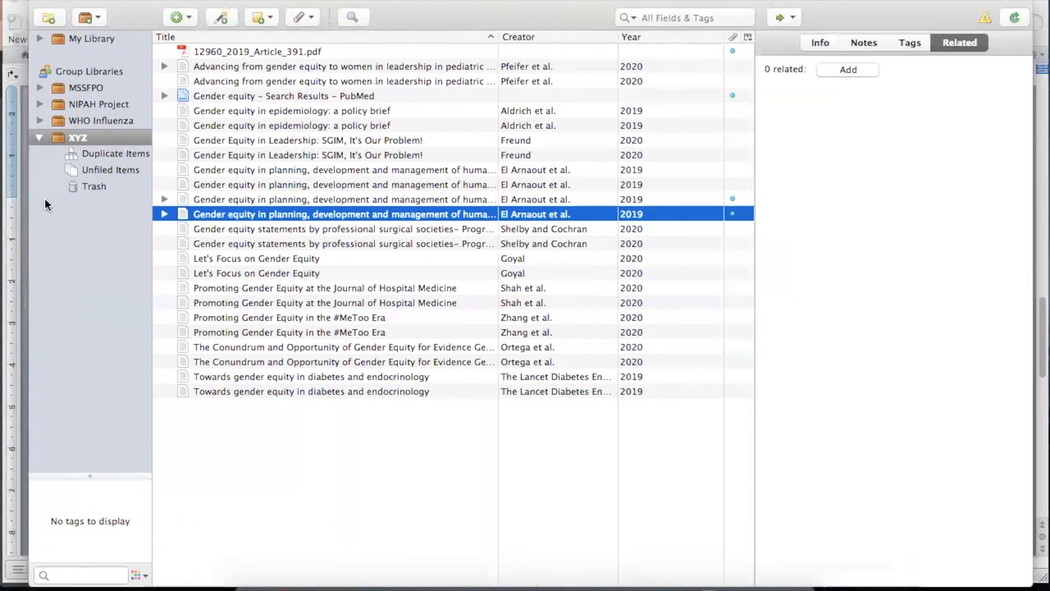
{"action": "left_click", "coordinate": [241, 362]}
{"action": "right_click", "coordinate": [260, 363]}
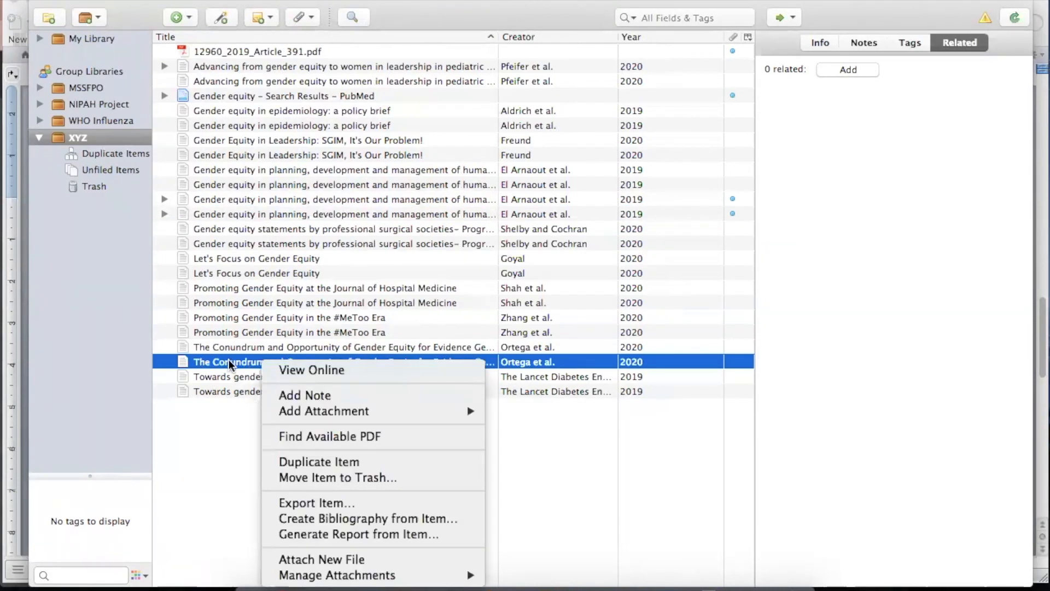
{"action": "left_click", "coordinate": [396, 518]}
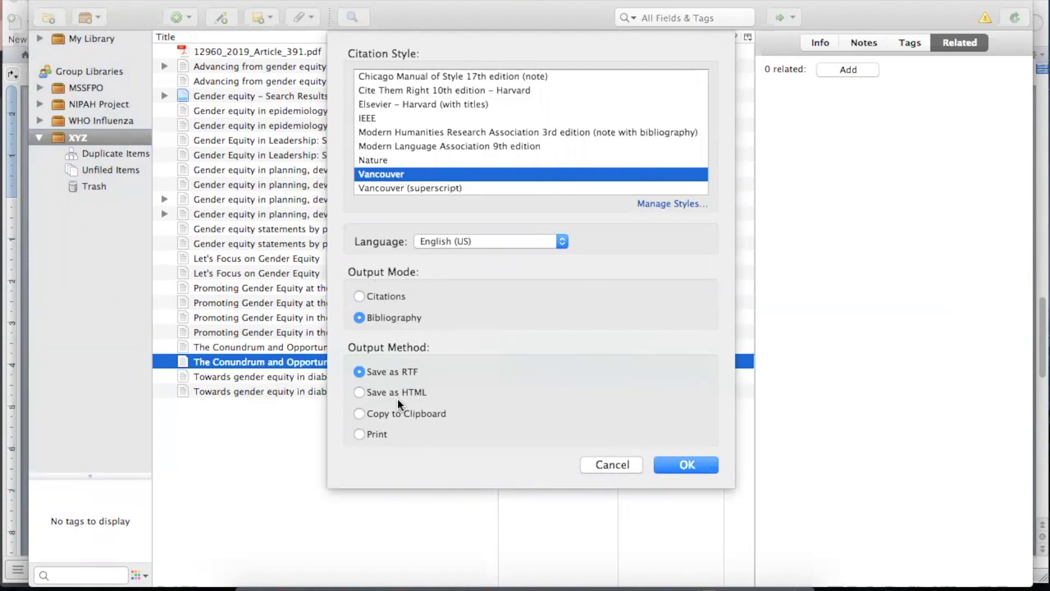
{"action": "left_click", "coordinate": [360, 413]}
{"action": "left_click", "coordinate": [697, 465]}
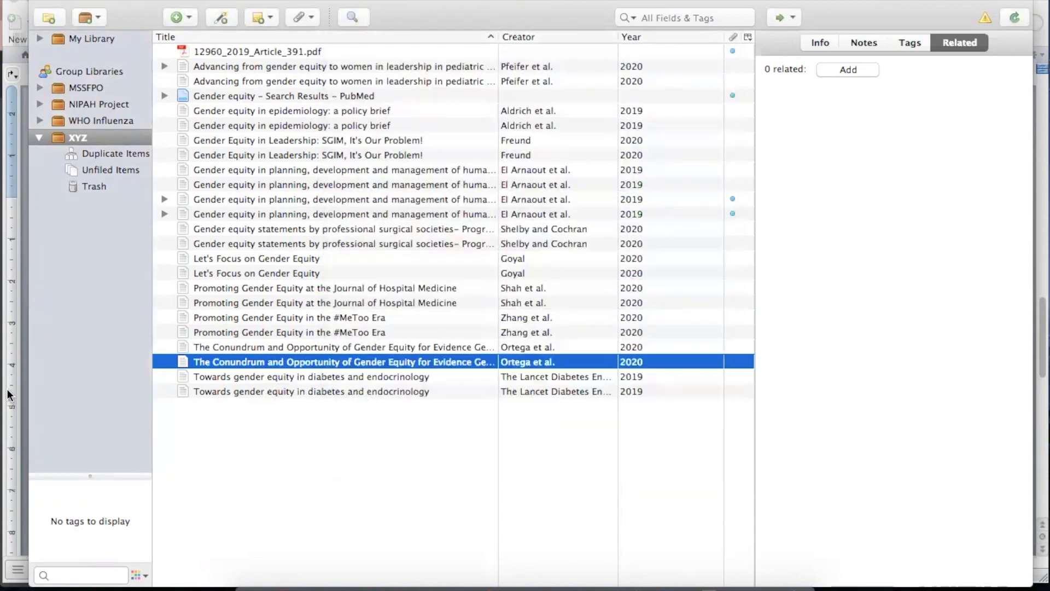
Switch to the Word document and paste the copied reference after the scoping review's web address
{"action": "left_click", "coordinate": [7, 391]}
{"action": "left_click", "coordinate": [584, 321]}
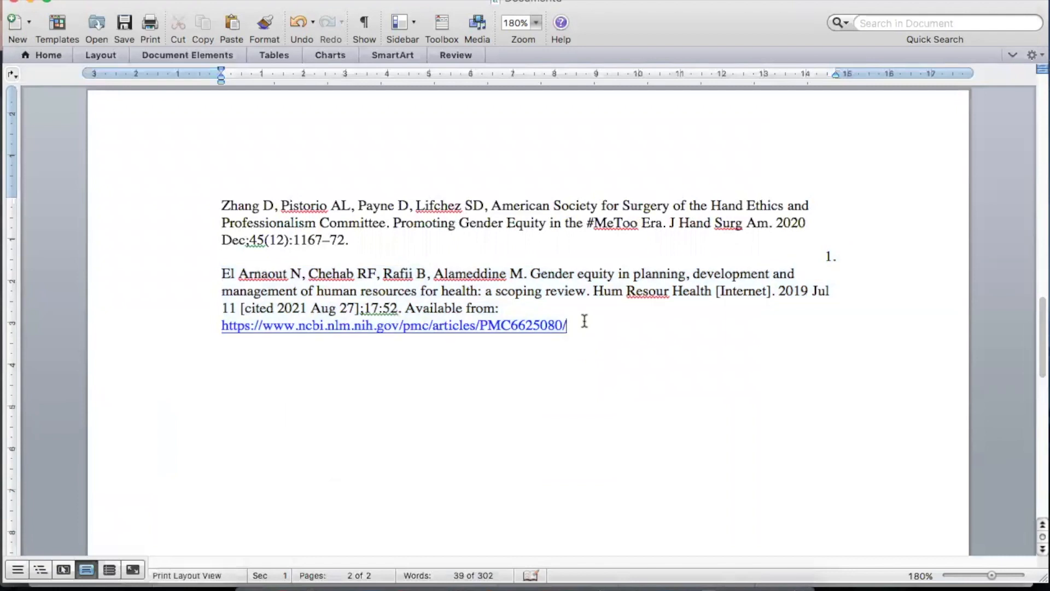
{"action": "key", "text": "super+v"}
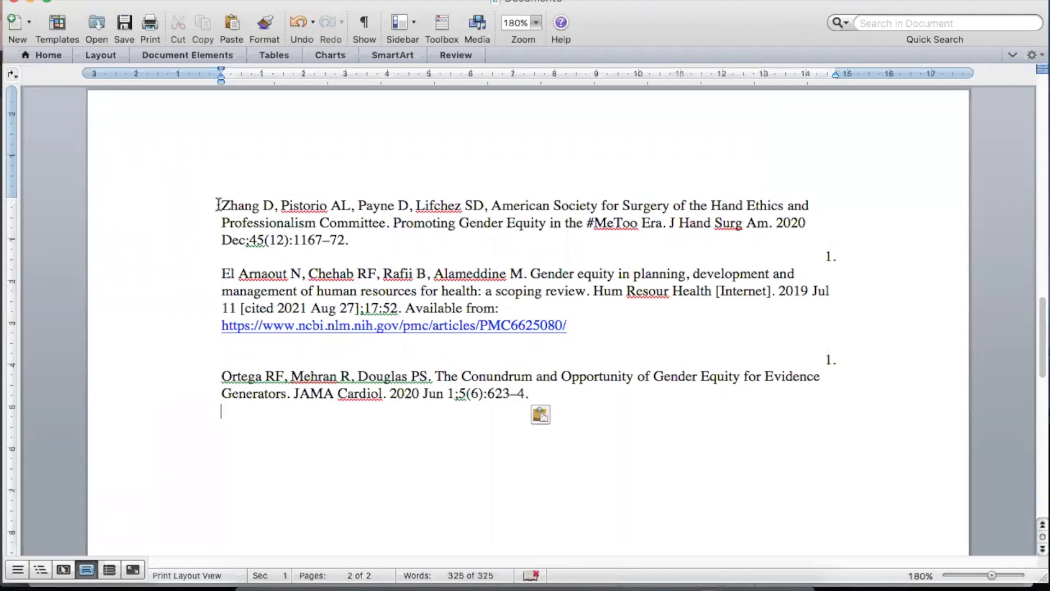
Add a Zotero citation of the XYZ group's first scoping review entry after "sustainable development." in the Gender equity paragraph
{"action": "scroll", "coordinate": [219, 204], "scroll_direction": "up", "scroll_amount": 15}
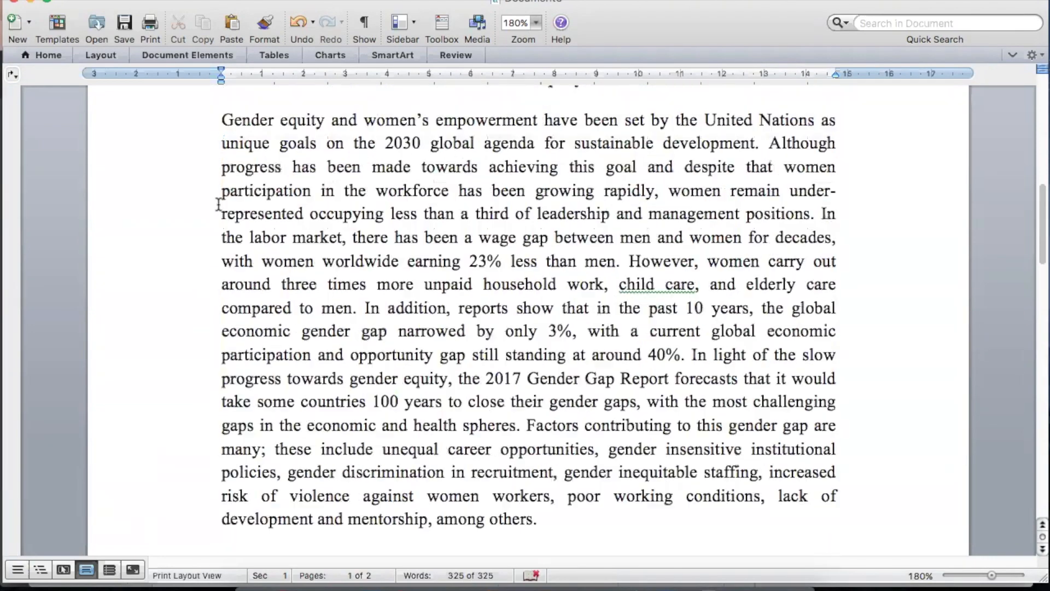
{"action": "scroll", "coordinate": [219, 204], "scroll_direction": "down", "scroll_amount": 3}
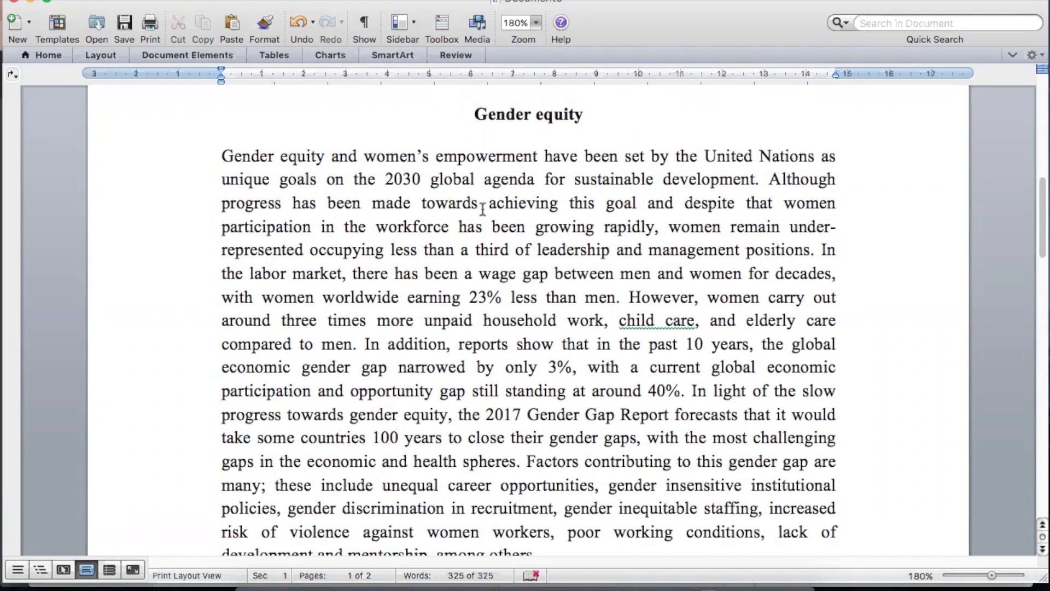
{"action": "left_click", "coordinate": [761, 178]}
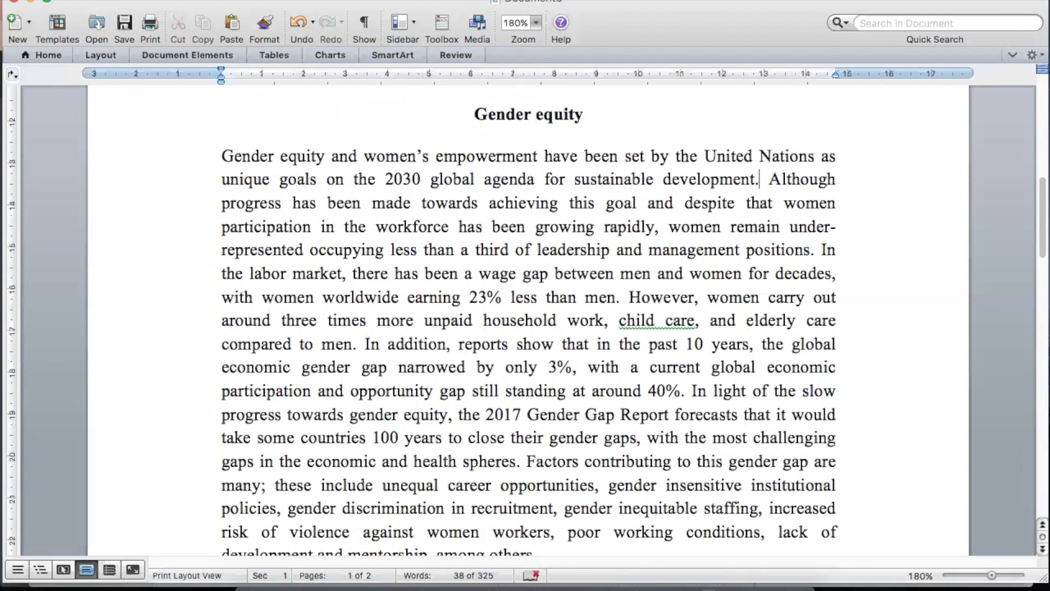
{"action": "left_click", "coordinate": [486, 0]}
{"action": "mouse_move", "coordinate": [549, 23]}
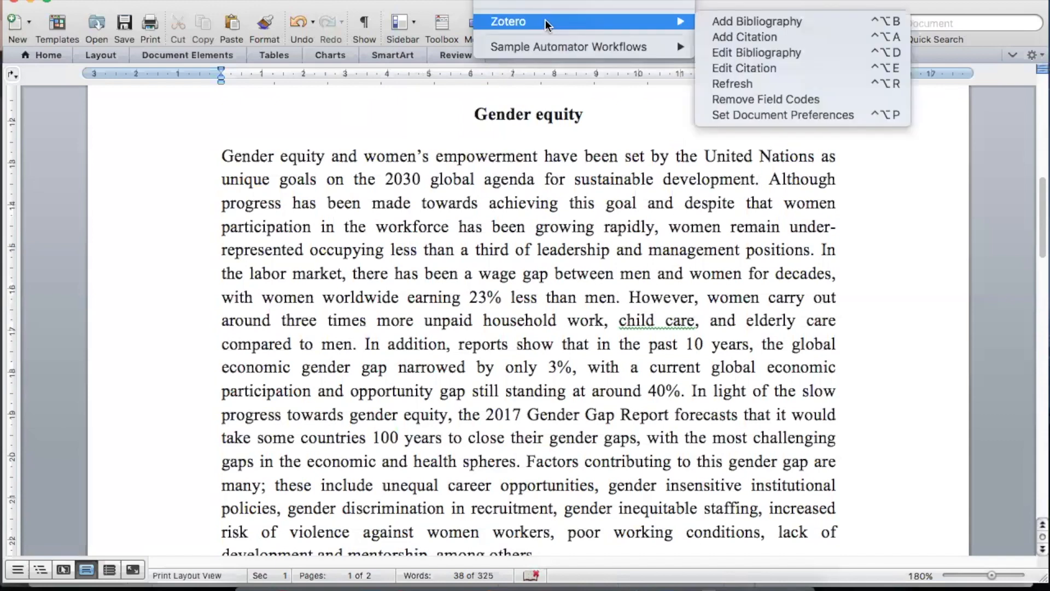
{"action": "left_click", "coordinate": [736, 36]}
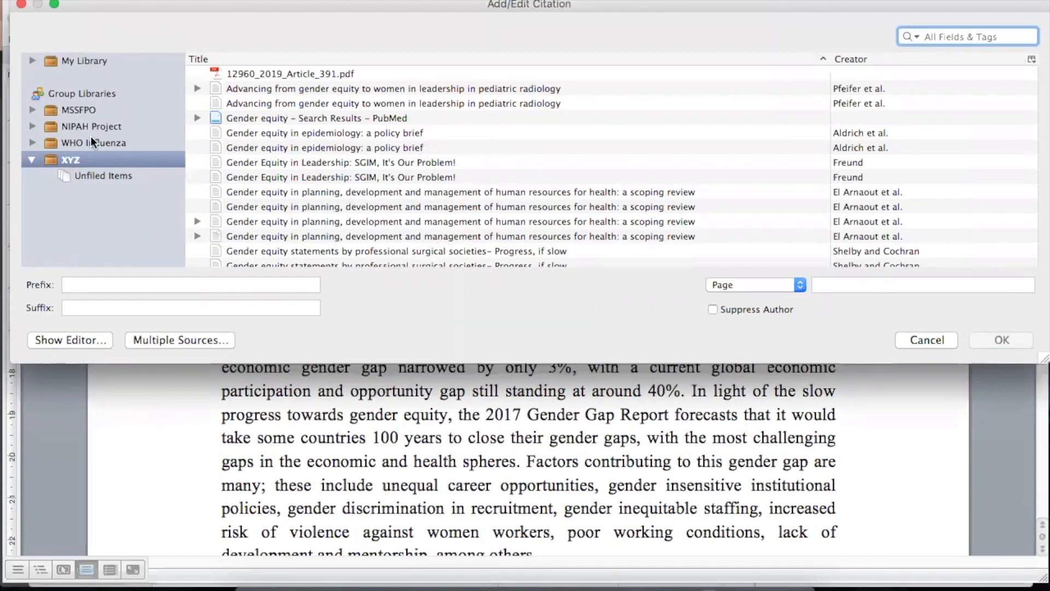
{"action": "left_click", "coordinate": [301, 192]}
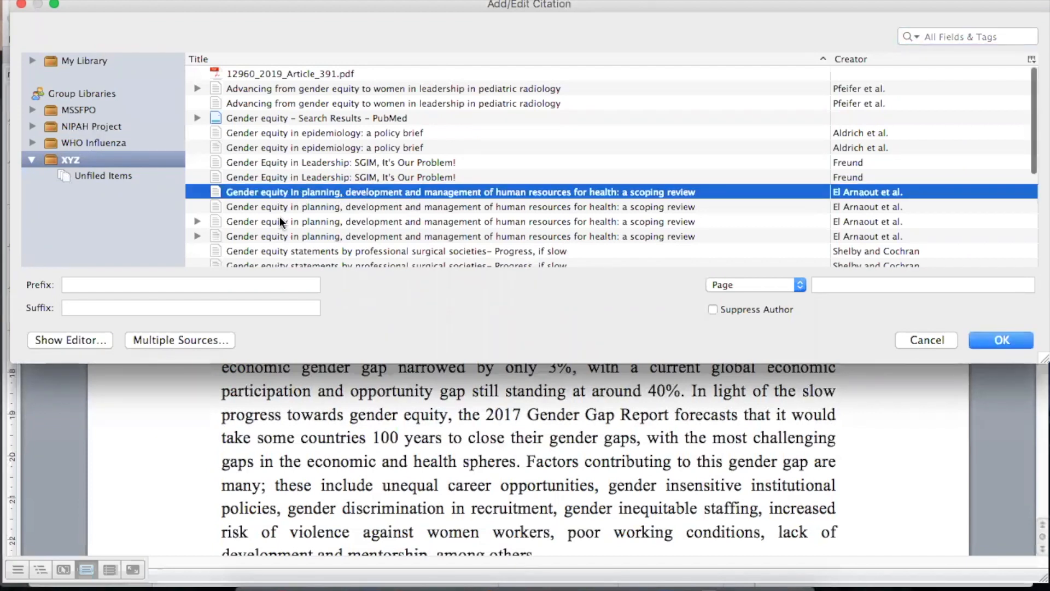
{"action": "left_click", "coordinate": [993, 340]}
Add a Zotero bibliography on a new line below the paragraph ending "among others.", and compare it with the in-text citation
{"action": "scroll", "coordinate": [694, 302], "scroll_direction": "down", "scroll_amount": 7}
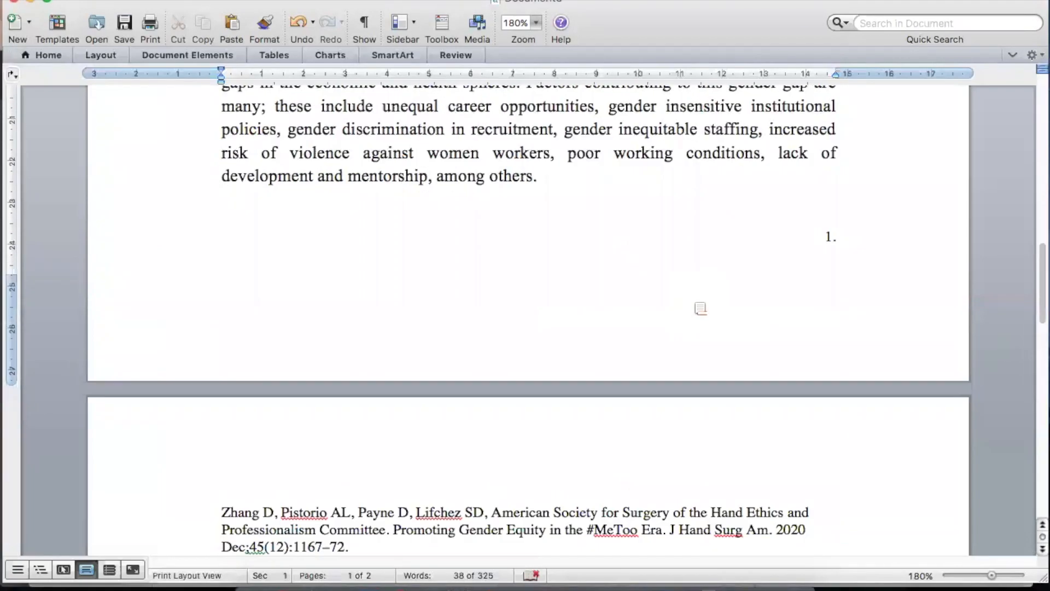
{"action": "left_click", "coordinate": [558, 181]}
{"action": "key", "text": "Return"}
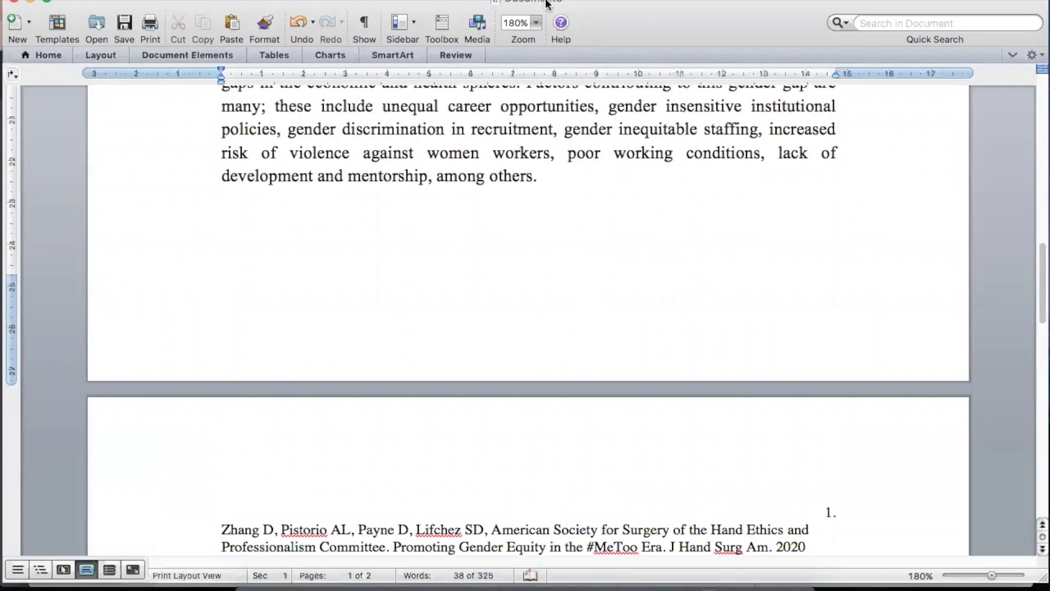
{"action": "left_click", "coordinate": [485, 0]}
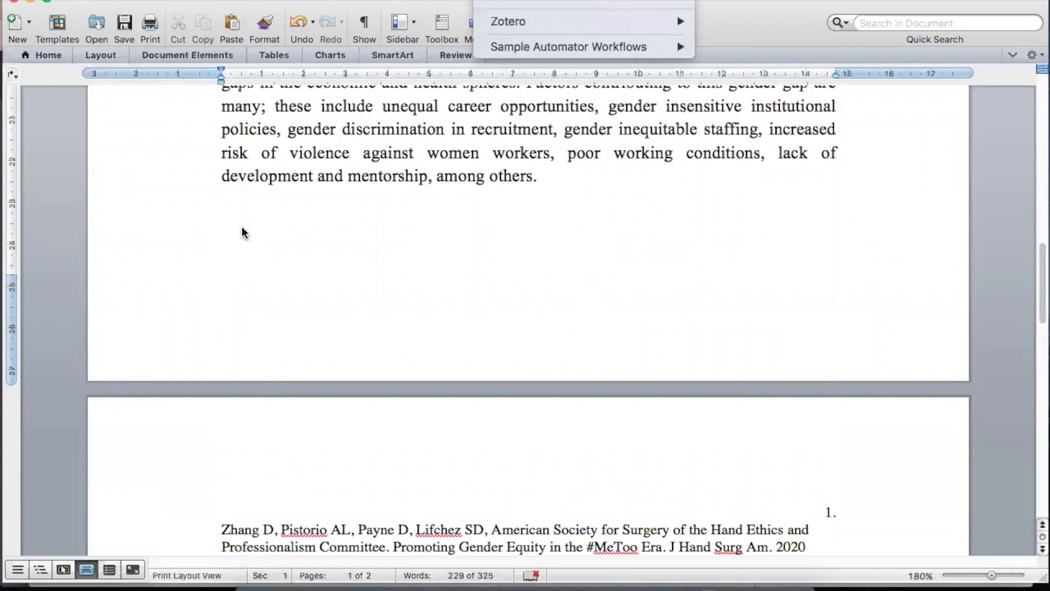
{"action": "mouse_move", "coordinate": [609, 21]}
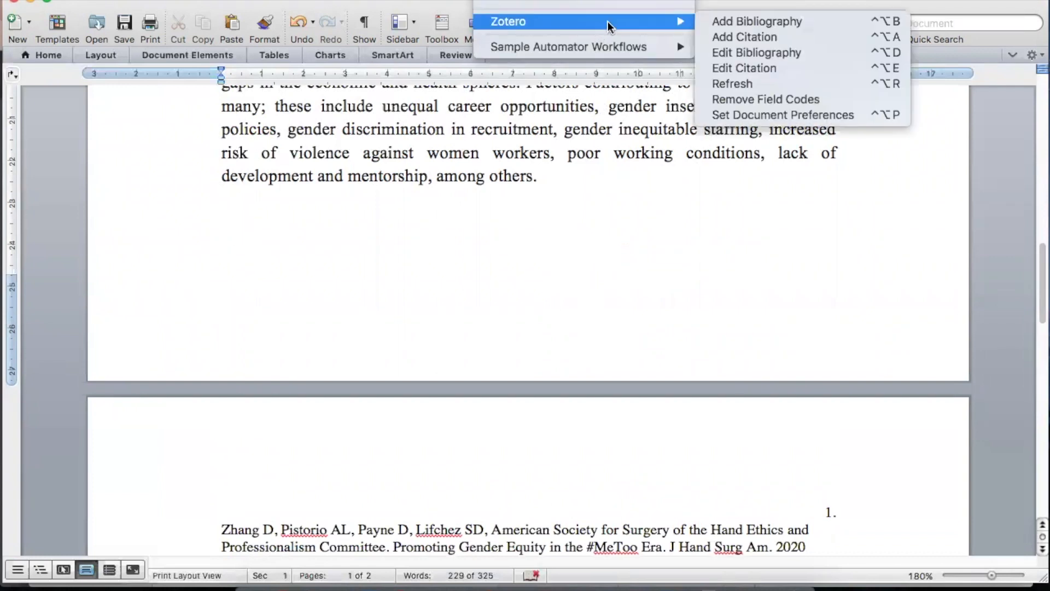
{"action": "left_click", "coordinate": [740, 21]}
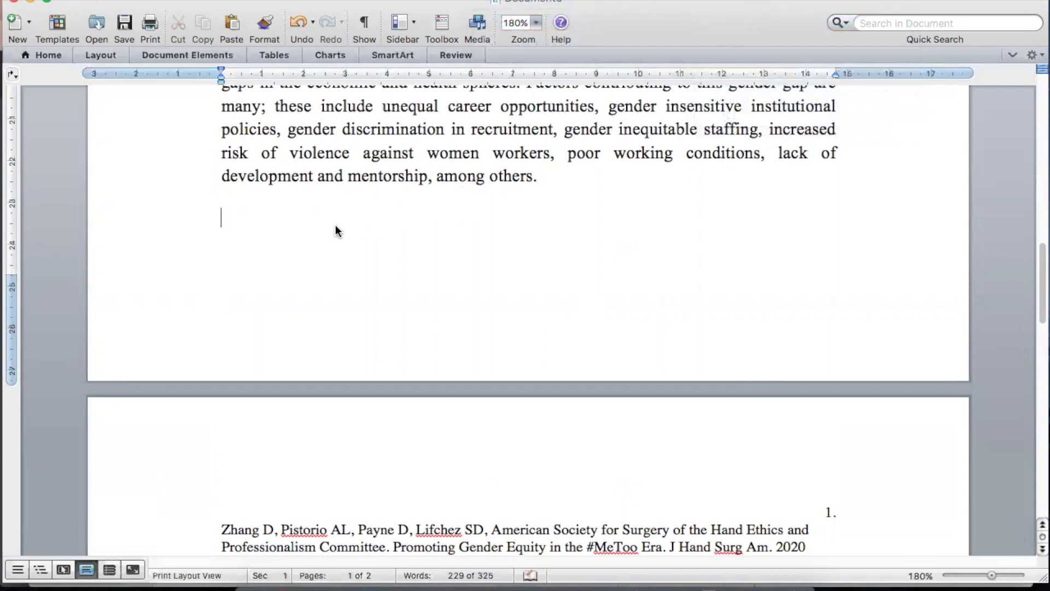
{"action": "scroll", "coordinate": [336, 225], "scroll_direction": "up", "scroll_amount": 10}
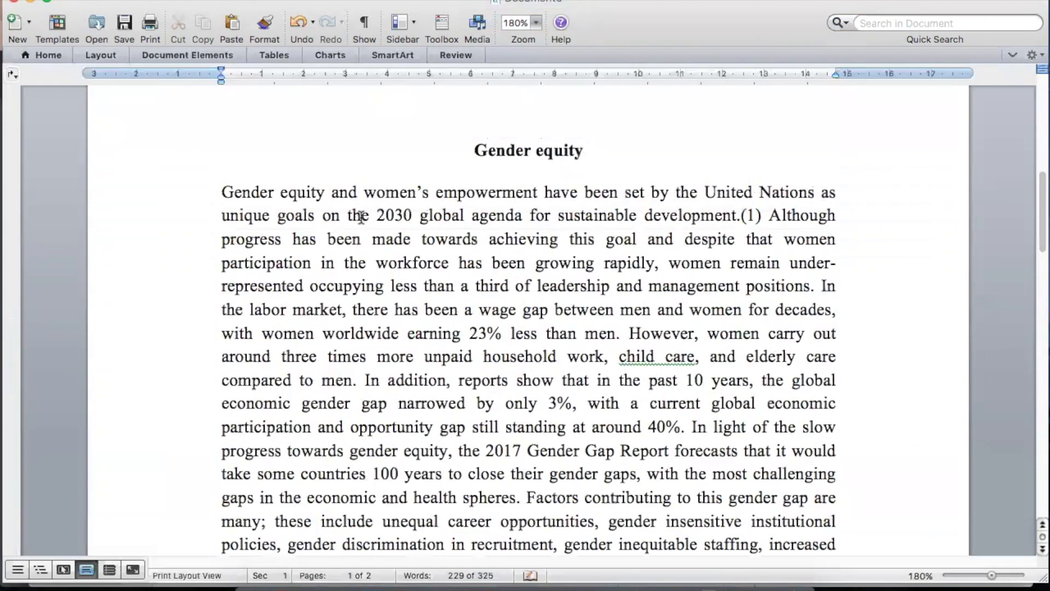
{"action": "scroll", "coordinate": [585, 372], "scroll_direction": "down", "scroll_amount": 10}
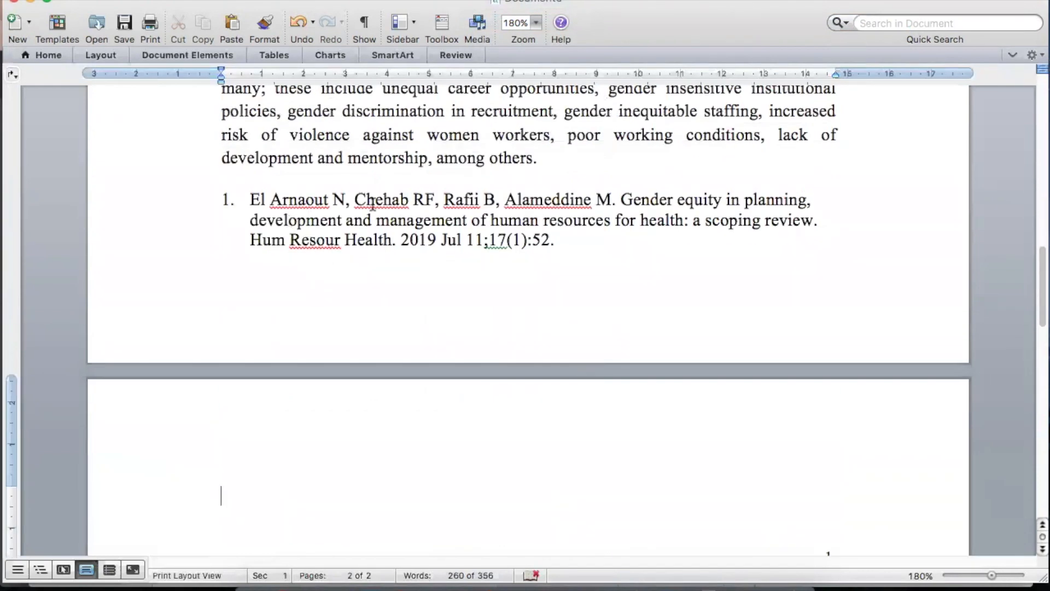
Start a multiple-source Zotero citation after "23% less than men." and add "Gender equity in epidemiology: a policy brief" as a source
{"action": "scroll", "coordinate": [623, 173], "scroll_direction": "up", "scroll_amount": 8}
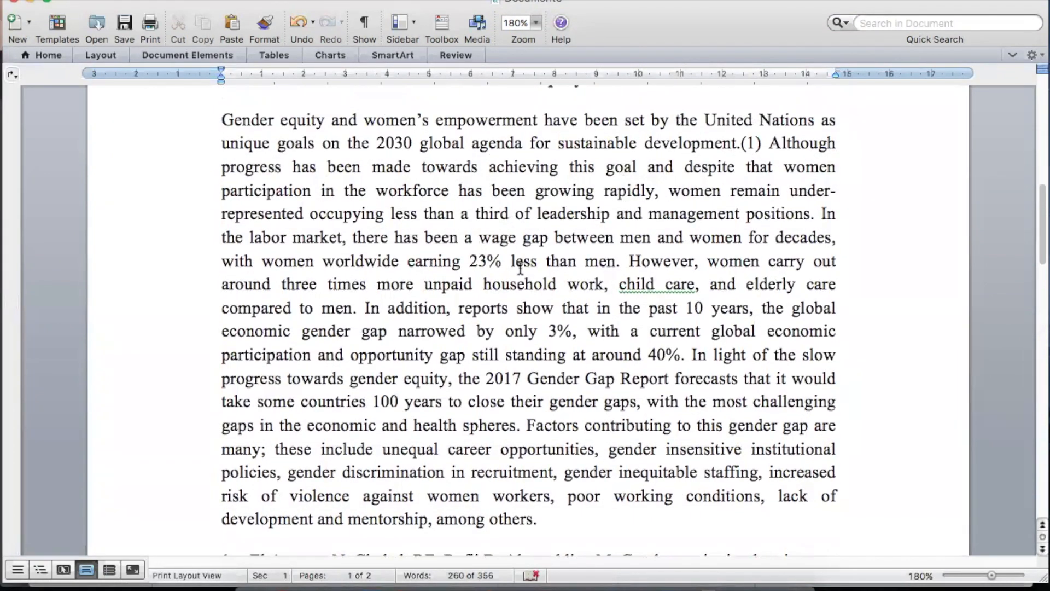
{"action": "left_click", "coordinate": [620, 261]}
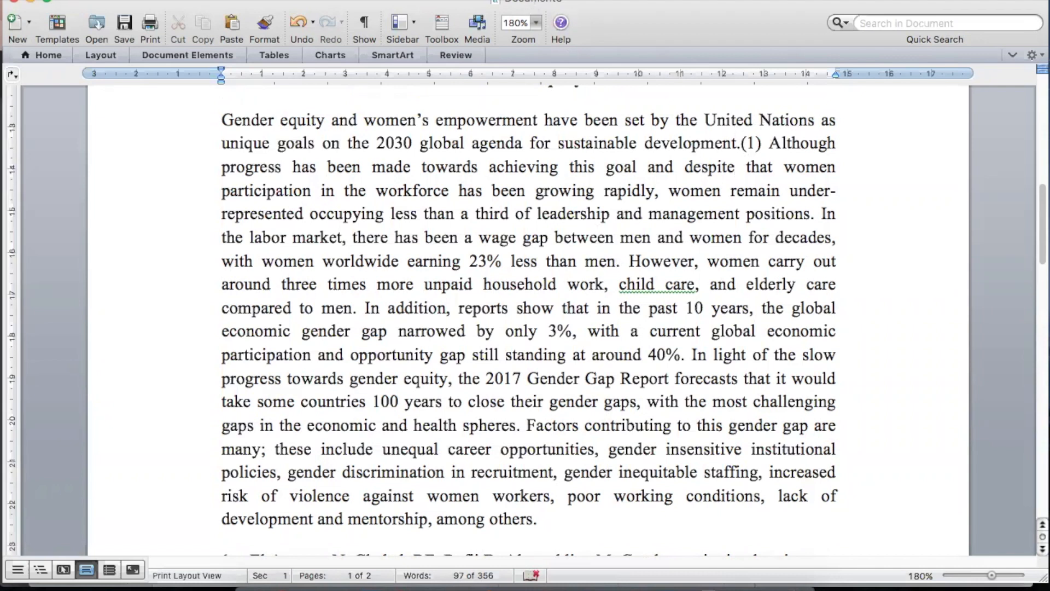
{"action": "left_click", "coordinate": [485, 0]}
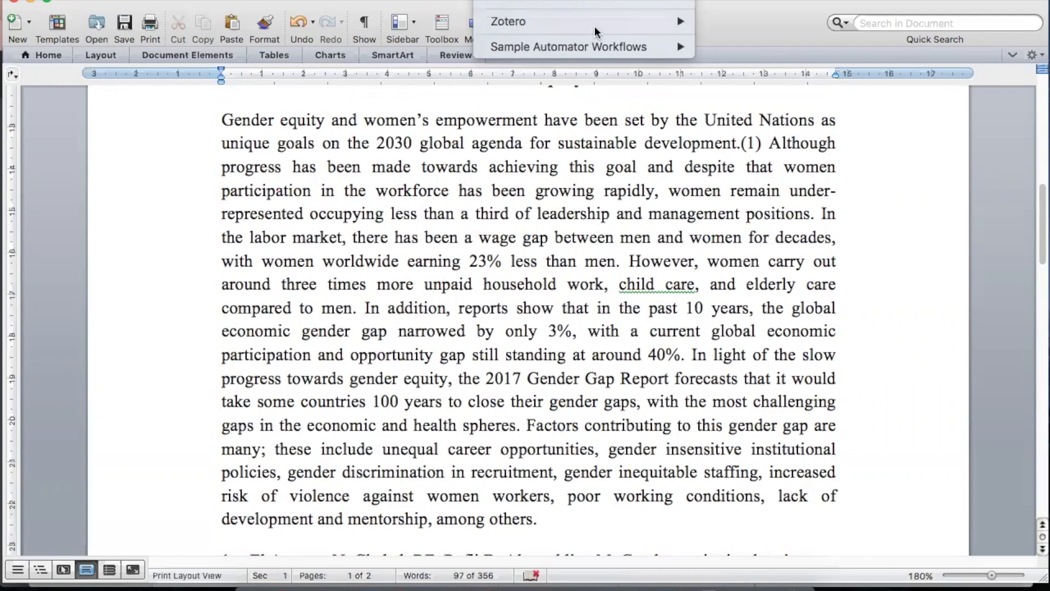
{"action": "mouse_move", "coordinate": [596, 21]}
{"action": "left_click", "coordinate": [760, 35]}
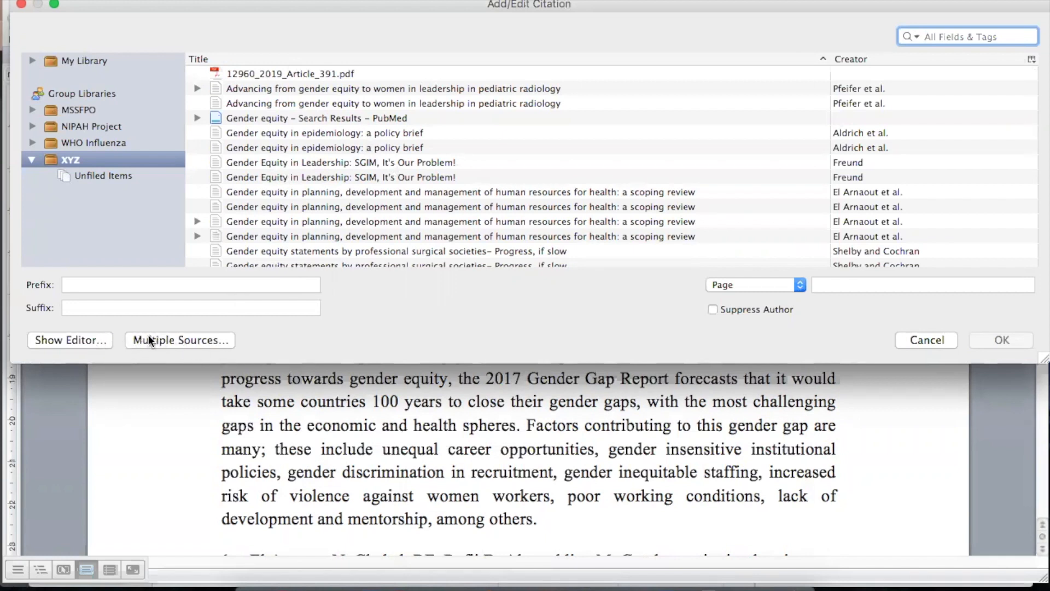
{"action": "left_click", "coordinate": [186, 340]}
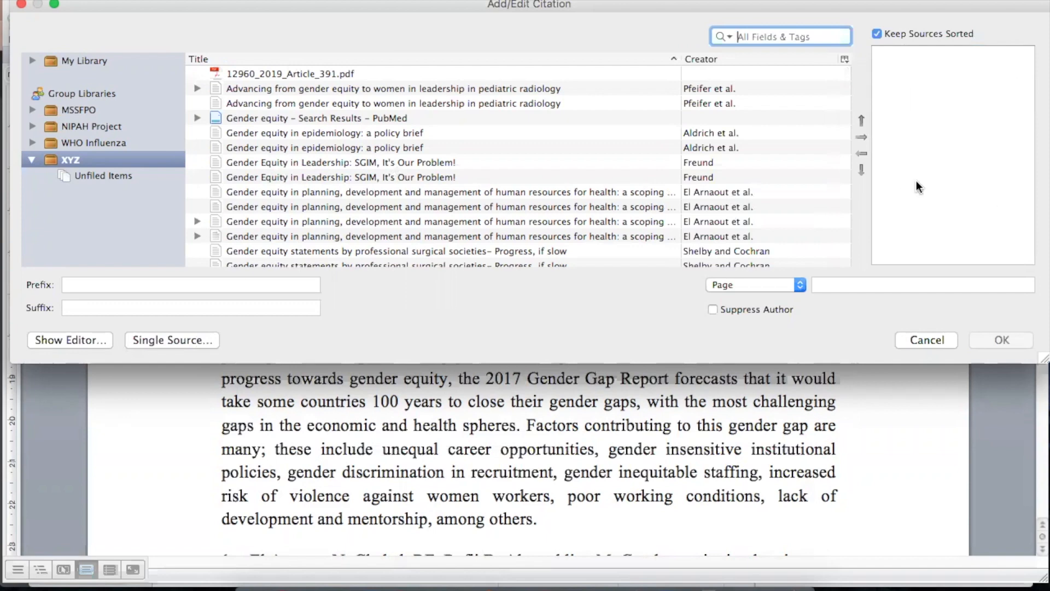
{"action": "left_click", "coordinate": [362, 132]}
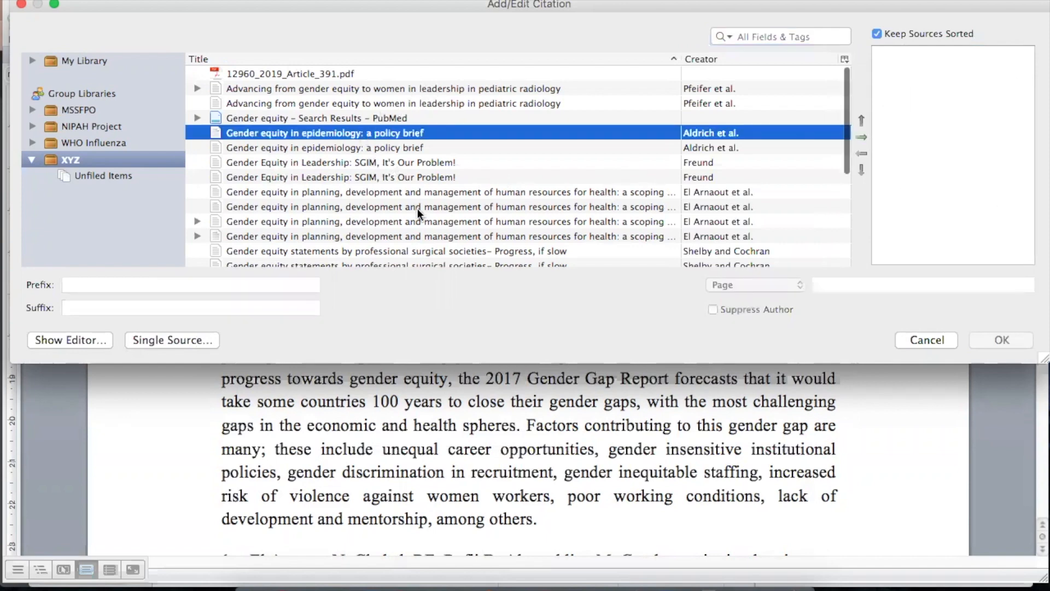
{"action": "scroll", "coordinate": [418, 208], "scroll_direction": "down", "scroll_amount": 5}
{"action": "scroll", "coordinate": [418, 208], "scroll_direction": "up", "scroll_amount": 5}
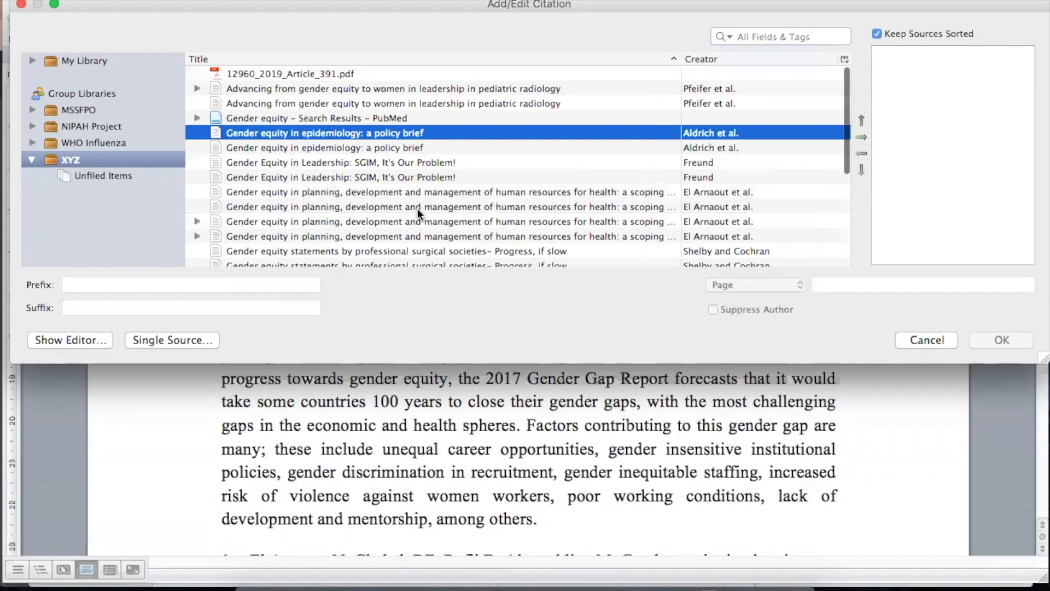
{"action": "left_click", "coordinate": [861, 136]}
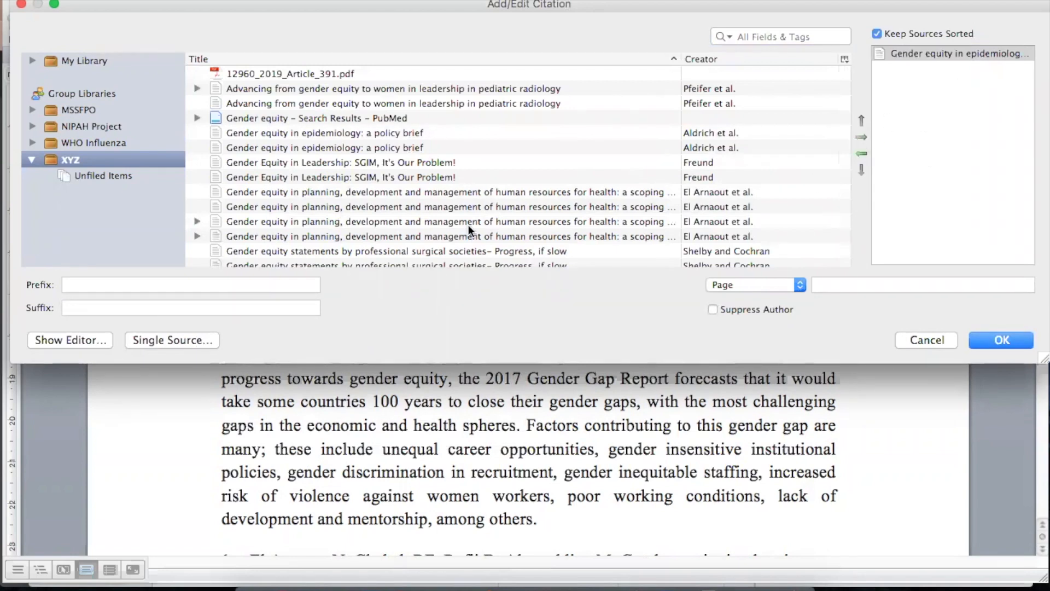
Add "Towards gender equity in diabetes and endocrinology" as the second source and try to insert the combined citation
{"action": "scroll", "coordinate": [468, 225], "scroll_direction": "down", "scroll_amount": 5}
{"action": "left_click", "coordinate": [299, 237]}
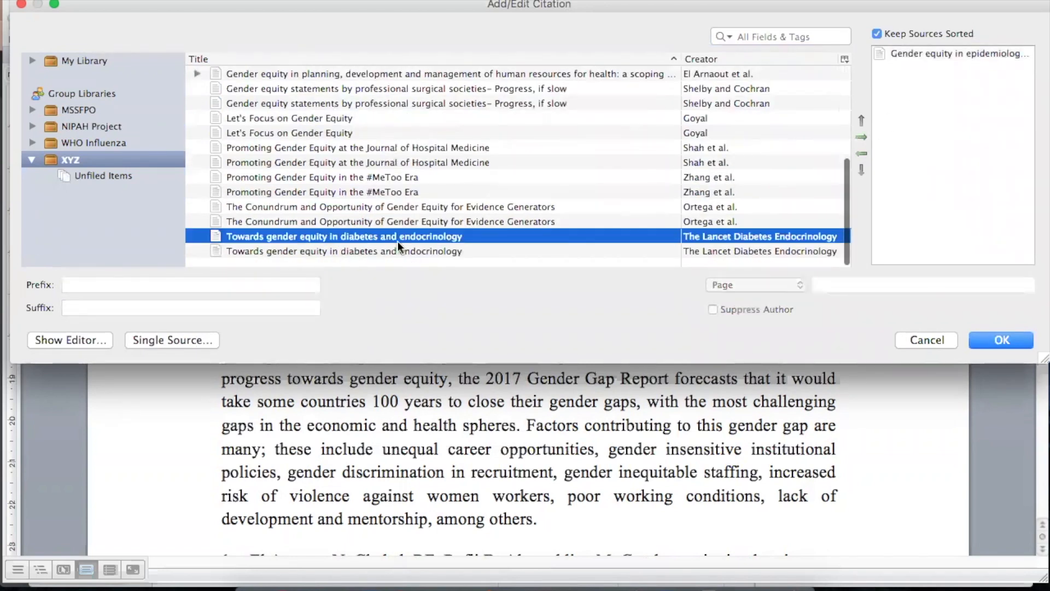
{"action": "left_click", "coordinate": [861, 137]}
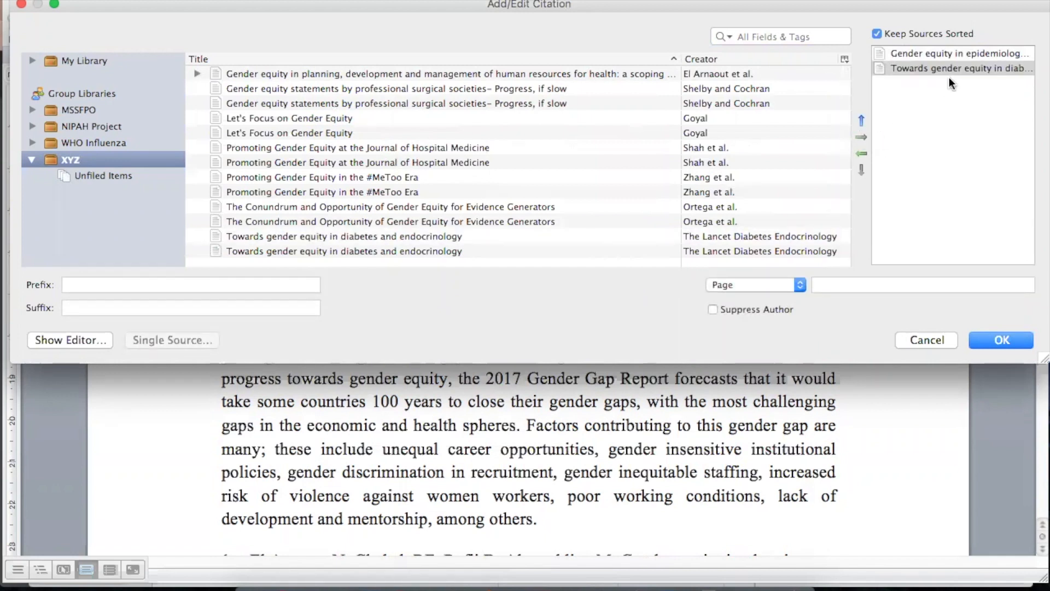
{"action": "left_click", "coordinate": [1002, 339]}
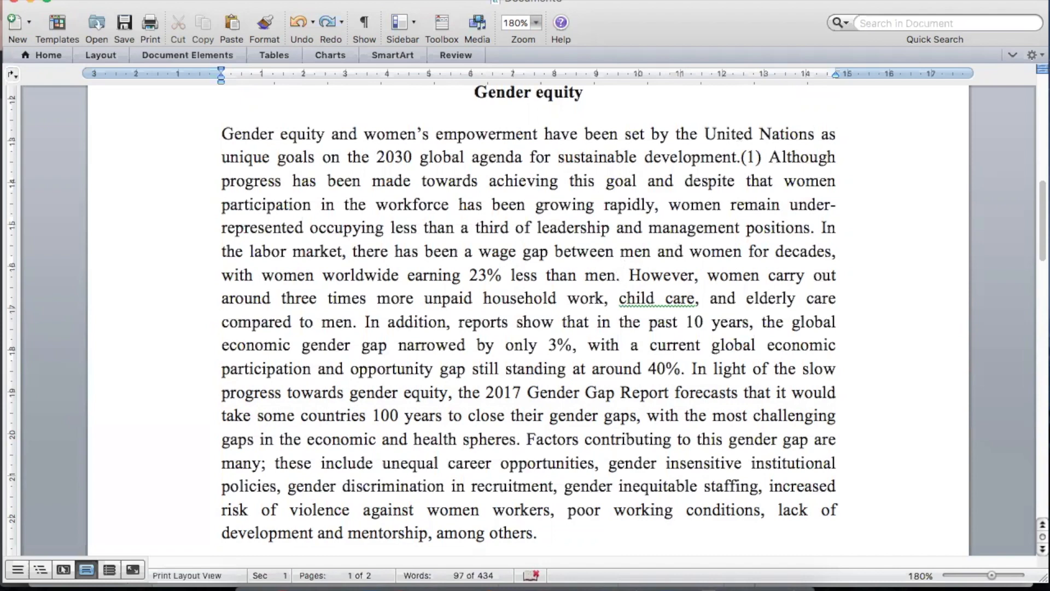
Begin a new multiple-source Zotero citation after "23% less than men." with "Gender equity in epidemiology: a policy brief" as its first source
{"action": "left_click", "coordinate": [484, 1]}
{"action": "mouse_move", "coordinate": [547, 24]}
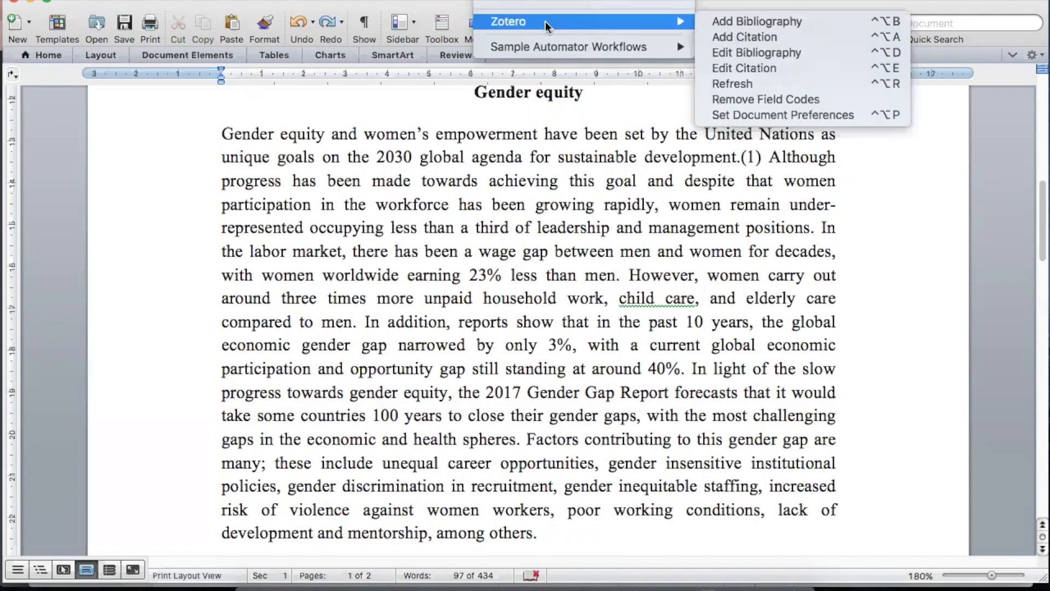
{"action": "left_click", "coordinate": [743, 37]}
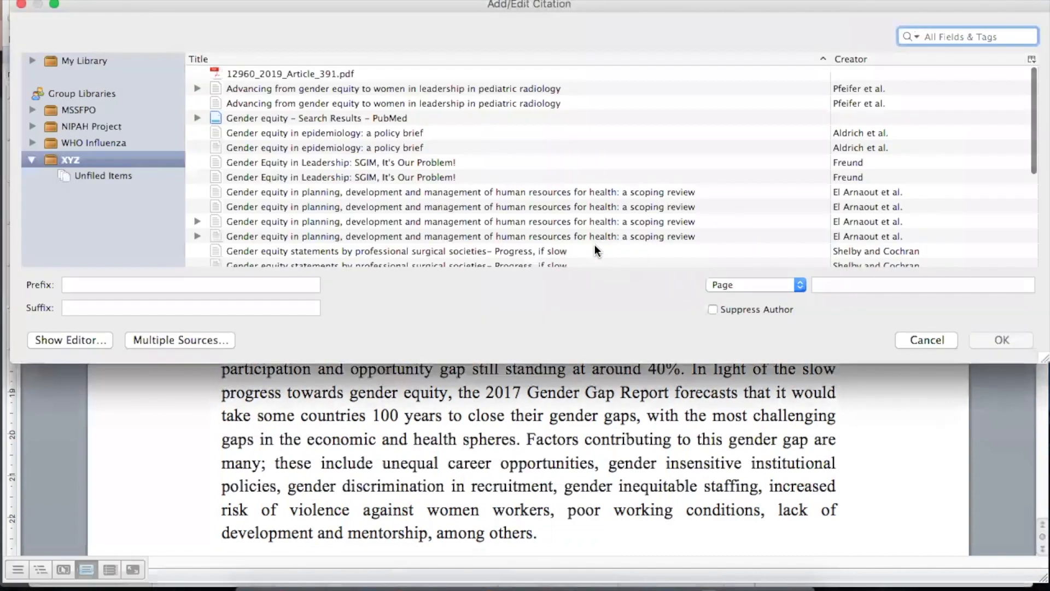
{"action": "left_click", "coordinate": [178, 340]}
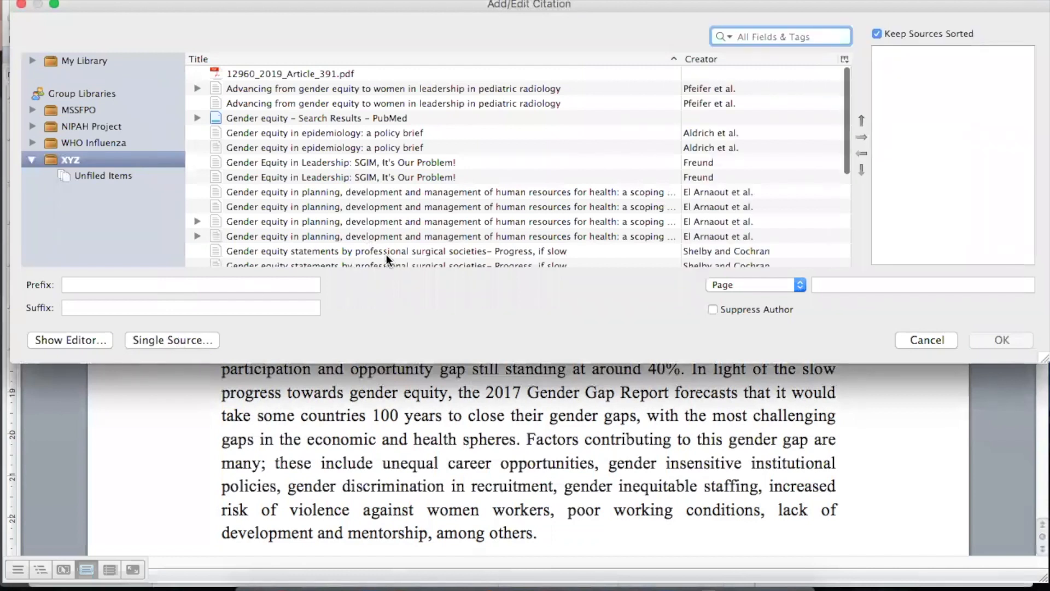
{"action": "left_click", "coordinate": [346, 133]}
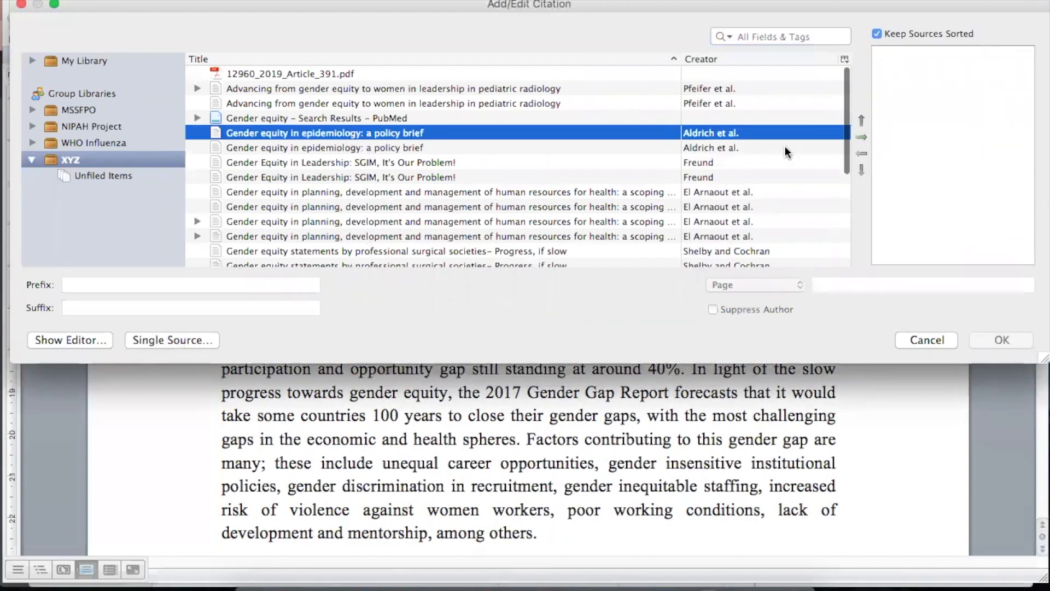
{"action": "left_click", "coordinate": [862, 137]}
Add "The Conundrum and Opportunity of Gender Equity for Evidence Generators" and "Promoting Gender Equity at the Journal of Hospital Medicine", insert the citation and check the bibliography
{"action": "scroll", "coordinate": [409, 253], "scroll_direction": "down", "scroll_amount": 6}
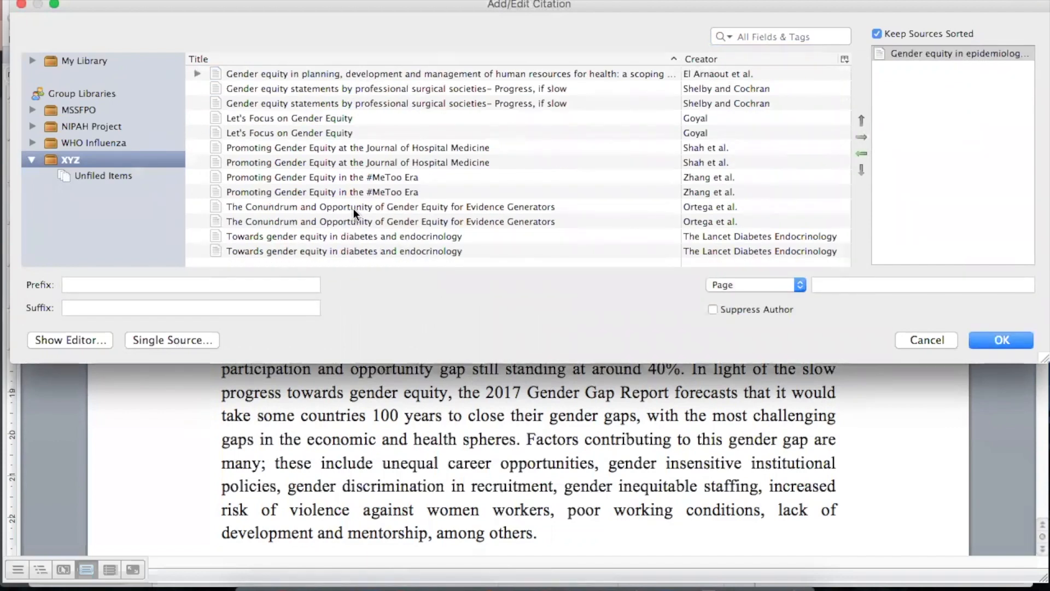
{"action": "left_click", "coordinate": [354, 209]}
{"action": "left_click", "coordinate": [862, 137]}
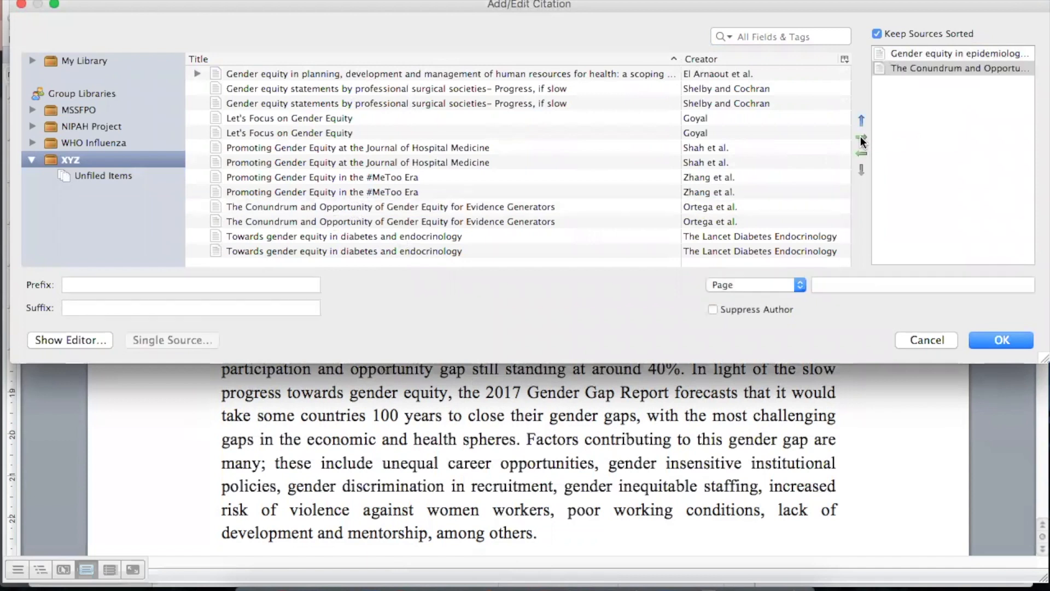
{"action": "left_click", "coordinate": [376, 152]}
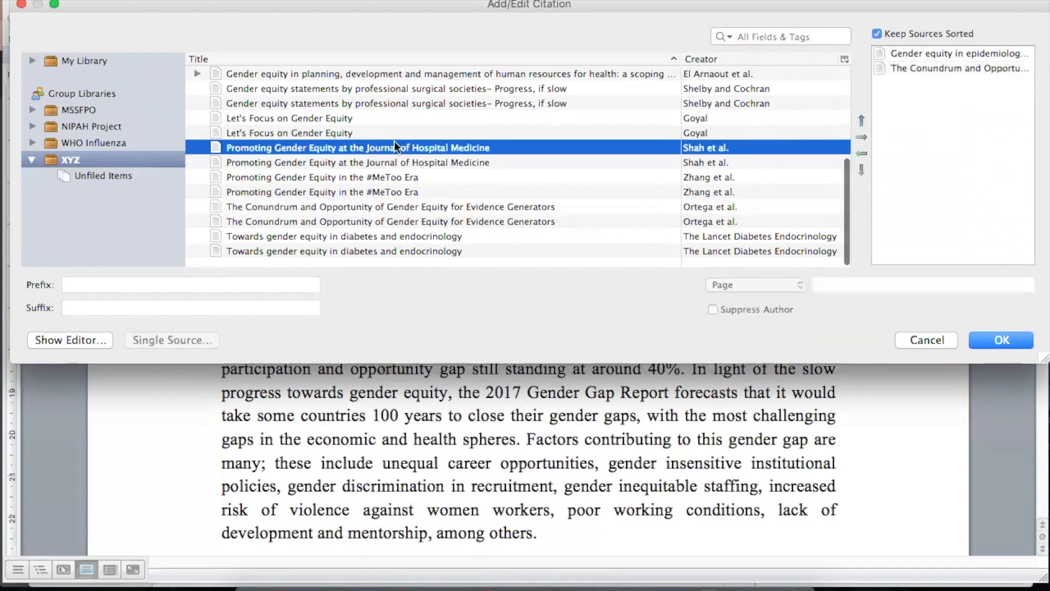
{"action": "left_click", "coordinate": [861, 138]}
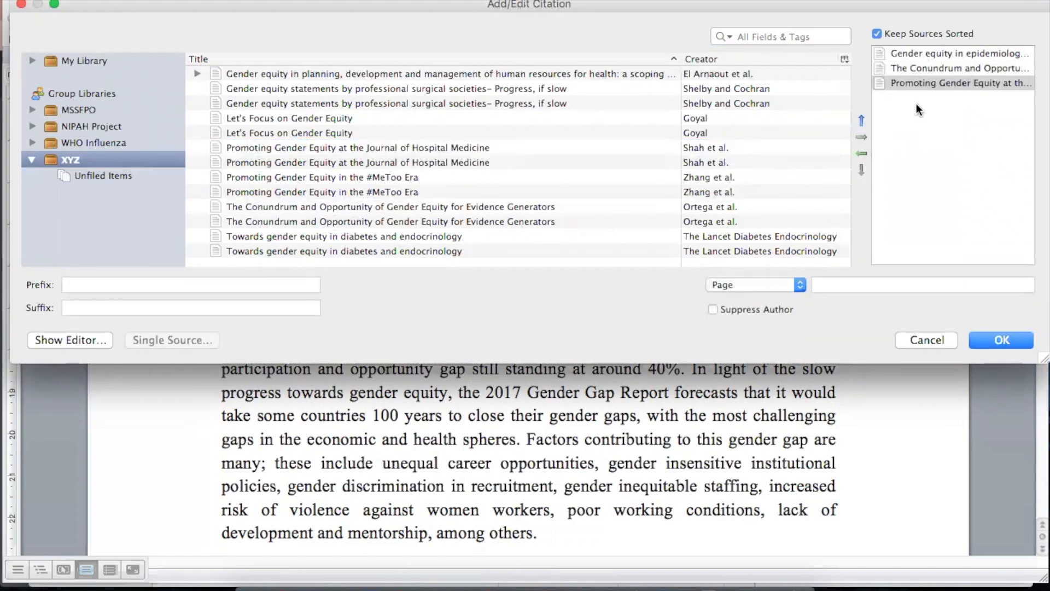
{"action": "left_click", "coordinate": [989, 339]}
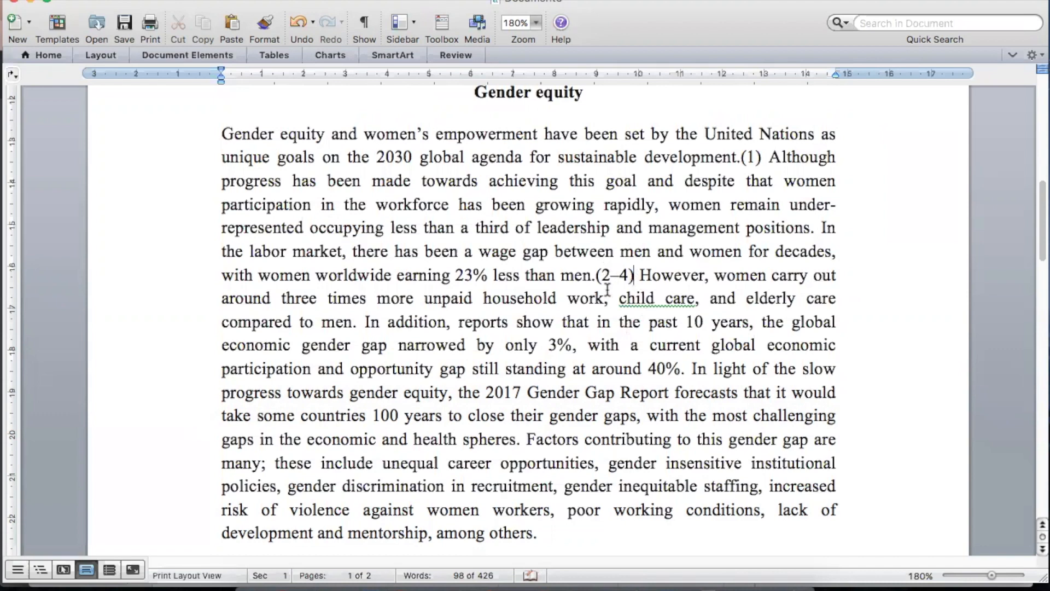
{"action": "scroll", "coordinate": [635, 279], "scroll_direction": "down", "scroll_amount": 3}
{"action": "scroll", "coordinate": [647, 285], "scroll_direction": "down", "scroll_amount": 10}
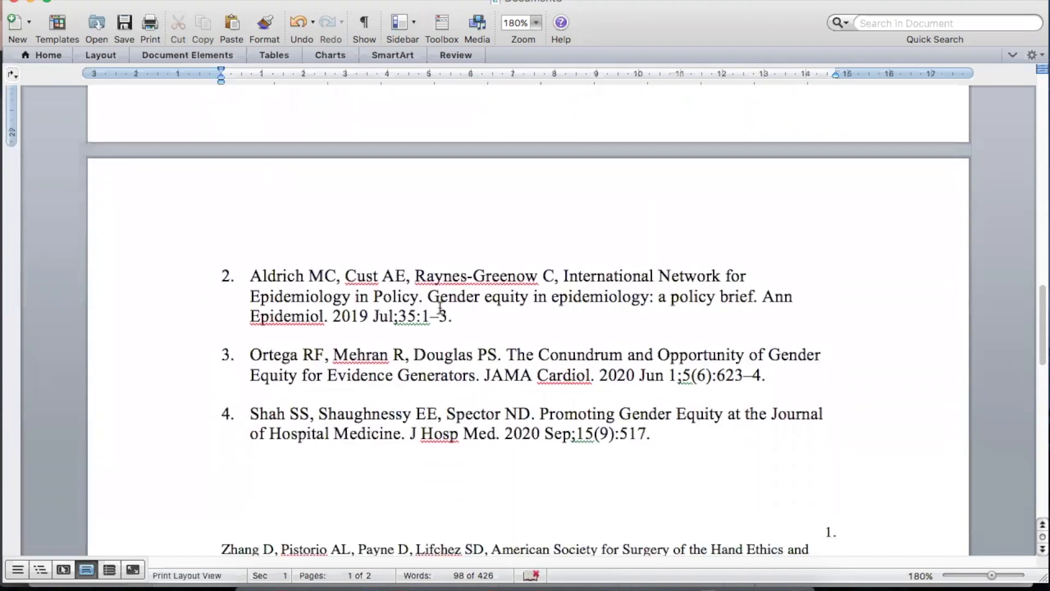
{"action": "scroll", "coordinate": [581, 429], "scroll_direction": "up", "scroll_amount": 12}
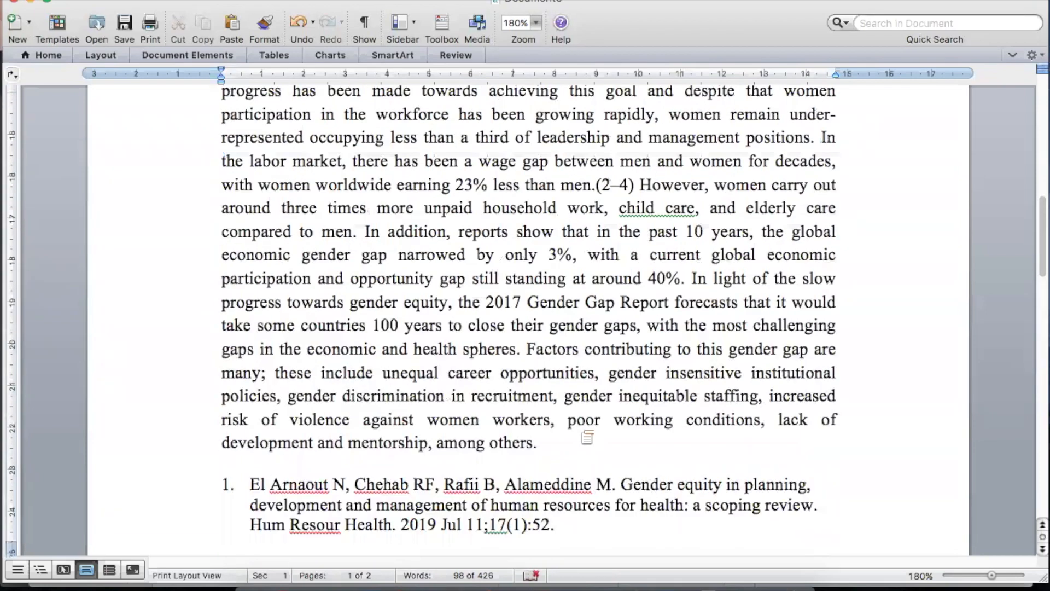
{"action": "scroll", "coordinate": [581, 428], "scroll_direction": "down", "scroll_amount": 2}
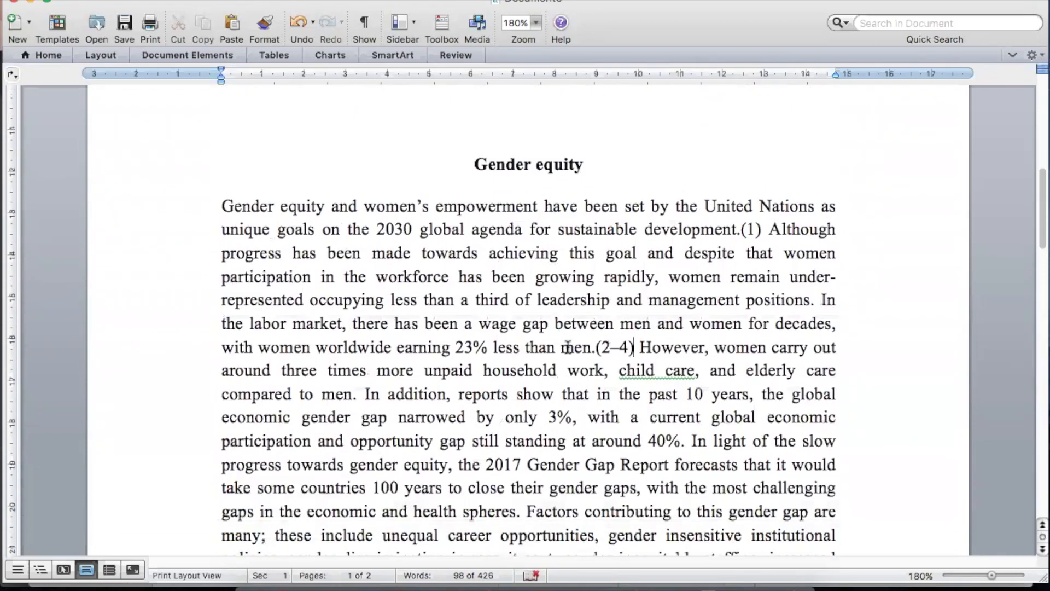
Add a Zotero citation of "Advancing from gender equity to women in leadership in pediatric radiology" after "among others." at the paragraph's end
{"action": "scroll", "coordinate": [568, 348], "scroll_direction": "down", "scroll_amount": 3}
{"action": "left_click", "coordinate": [540, 496]}
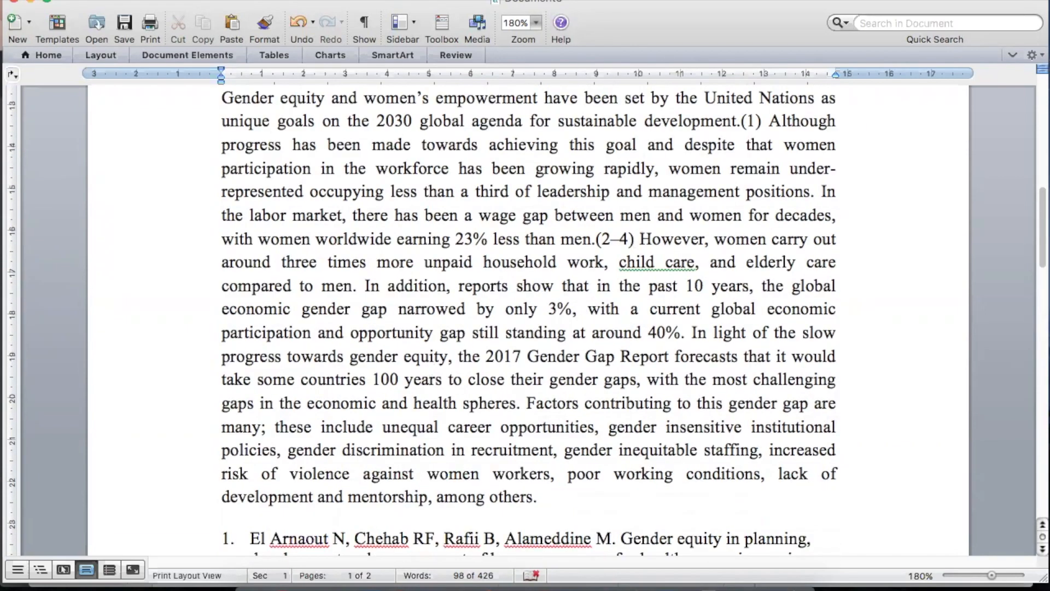
{"action": "left_click", "coordinate": [487, 0]}
{"action": "mouse_move", "coordinate": [533, 22]}
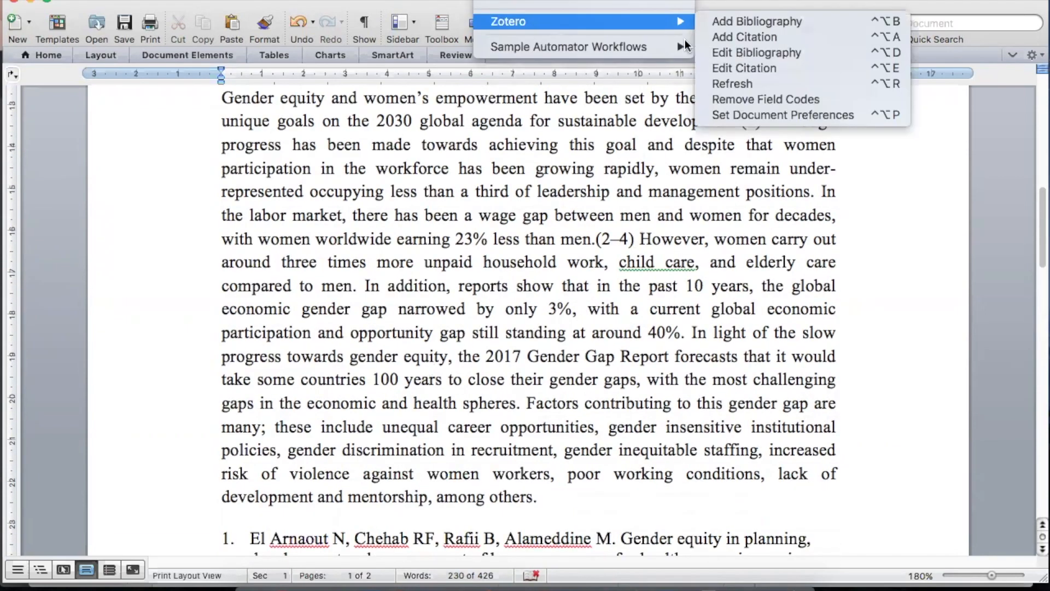
{"action": "left_click", "coordinate": [726, 37]}
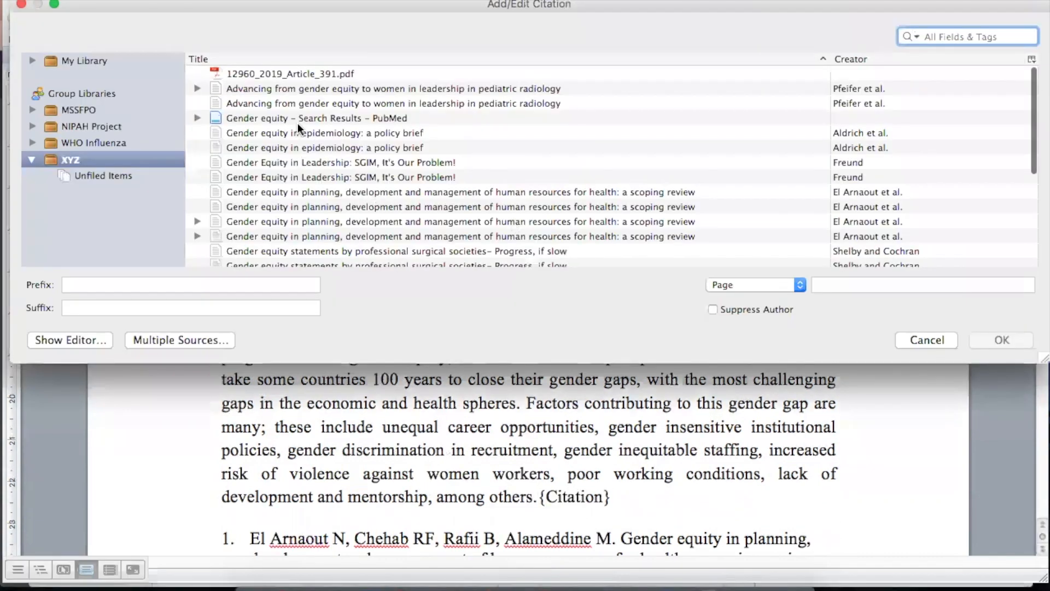
{"action": "left_click", "coordinate": [313, 86]}
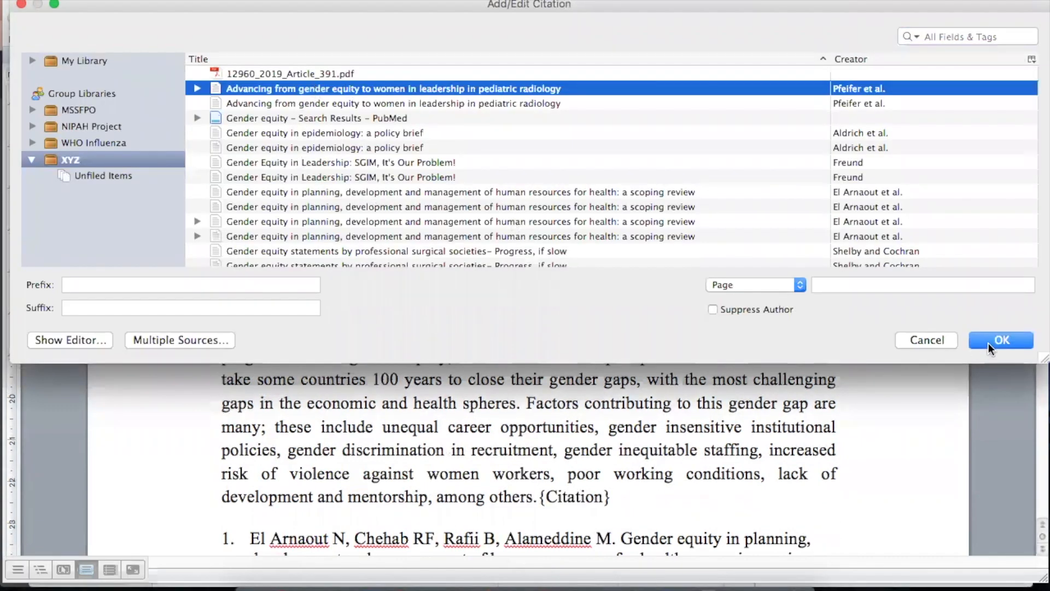
{"action": "left_click", "coordinate": [992, 340]}
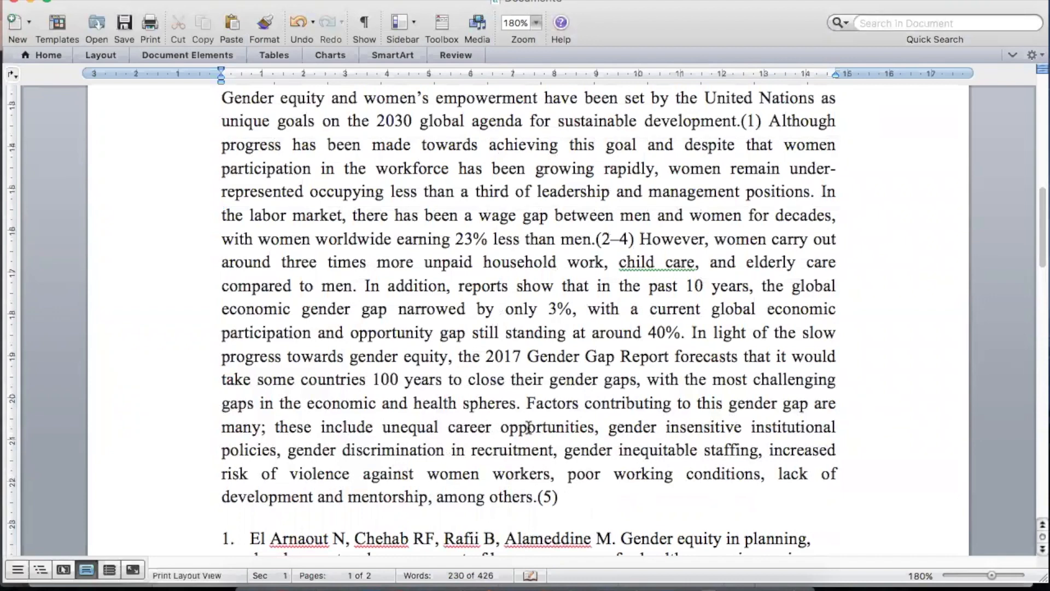
Move the opening sentence of the Gender equity paragraph, including its citation, to the end of the paragraph
{"action": "scroll", "coordinate": [529, 427], "scroll_direction": "up", "scroll_amount": 1}
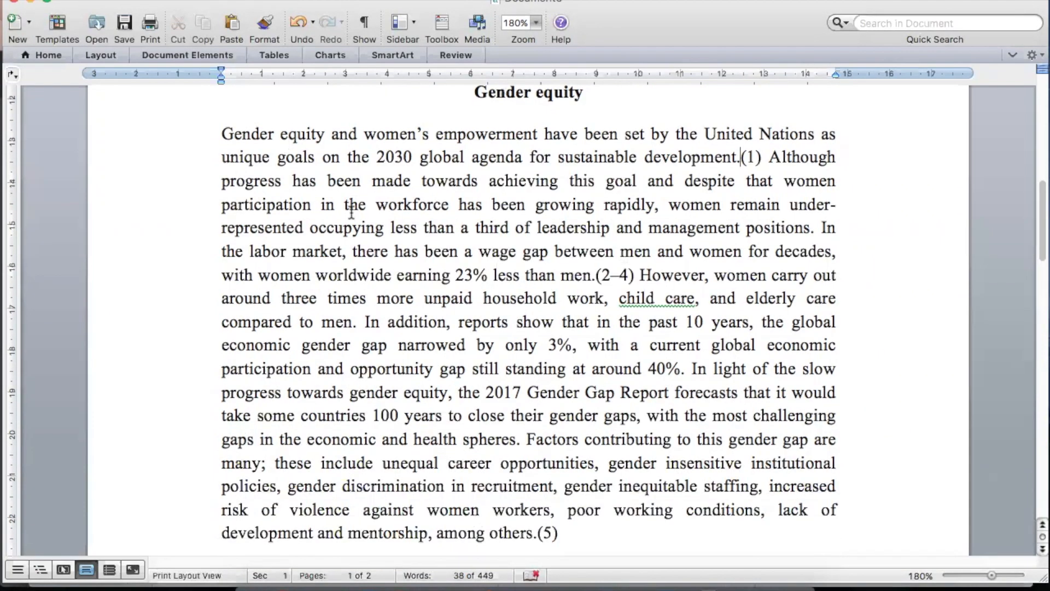
{"action": "left_click_drag", "start_coordinate": [221, 134], "coordinate": [724, 153]}
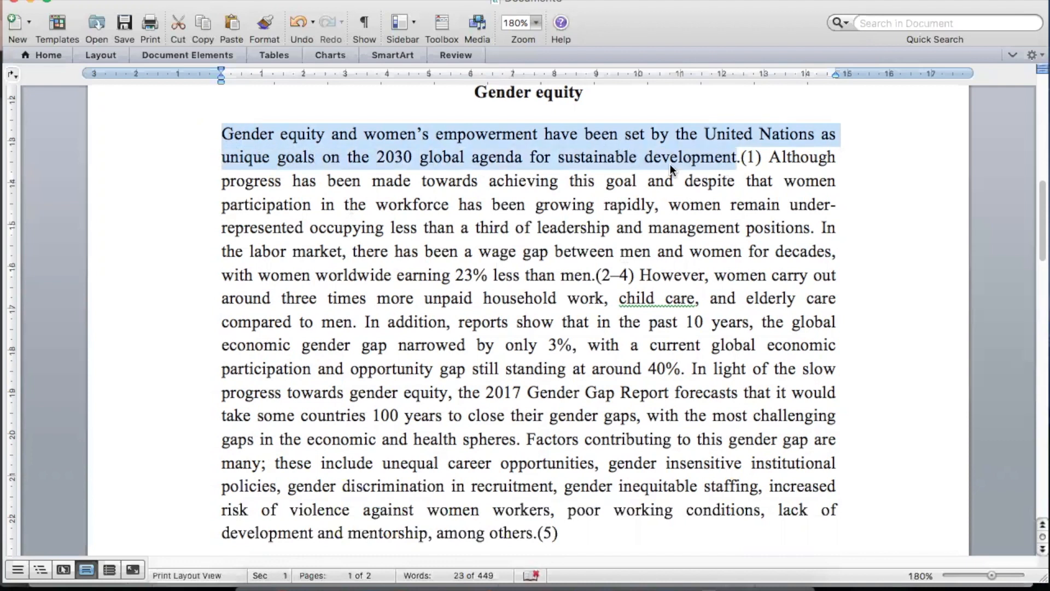
{"action": "left_click", "coordinate": [330, 160]}
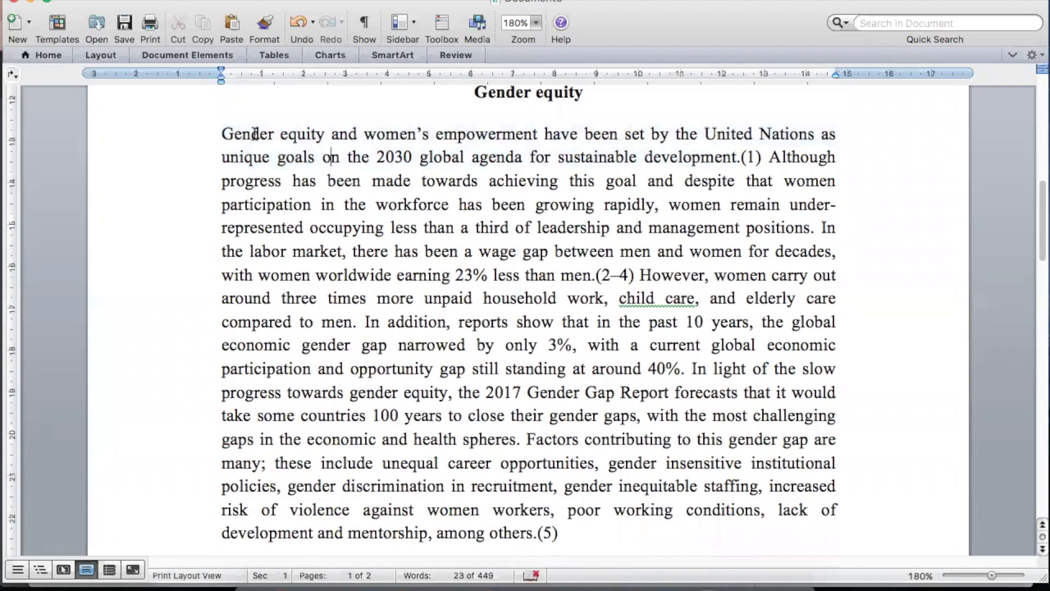
{"action": "left_click_drag", "start_coordinate": [221, 134], "coordinate": [764, 158]}
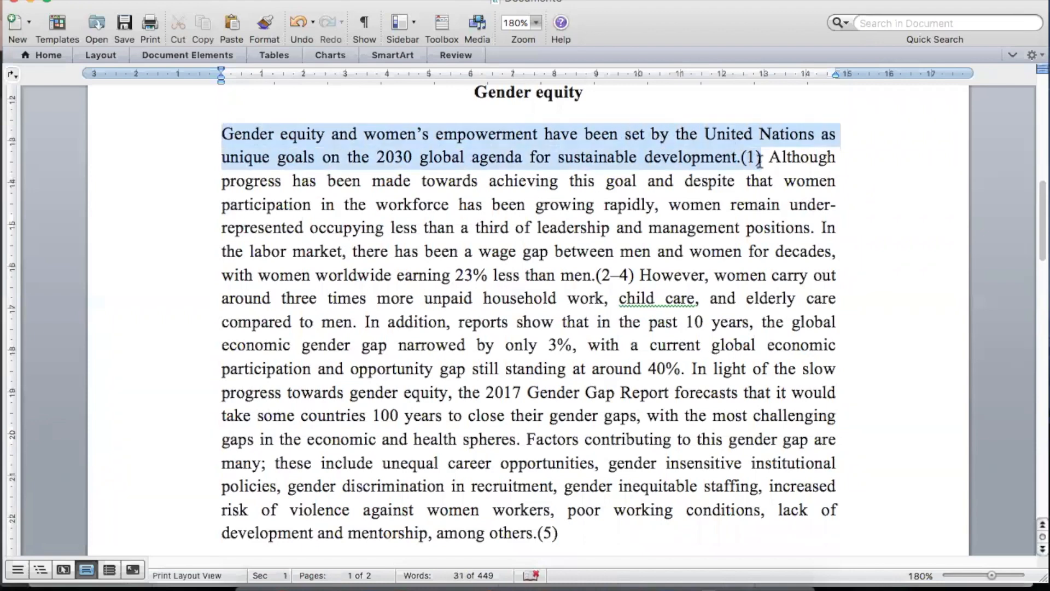
{"action": "key", "text": "BackSpace"}
{"action": "scroll", "coordinate": [599, 375], "scroll_direction": "down", "scroll_amount": 5}
{"action": "left_click", "coordinate": [579, 288]}
{"action": "key", "text": "super+v"}
{"action": "scroll", "coordinate": [546, 442], "scroll_direction": "up", "scroll_amount": 4}
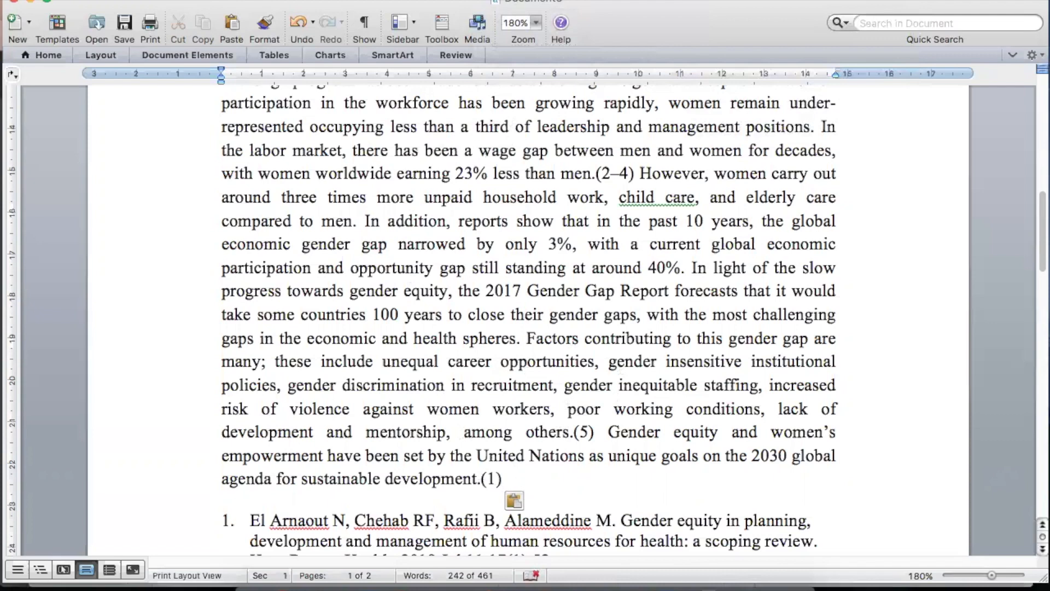
Refresh the Zotero citations and bibliography, and check their numbering against the new sentence order
{"action": "left_click", "coordinate": [486, 0]}
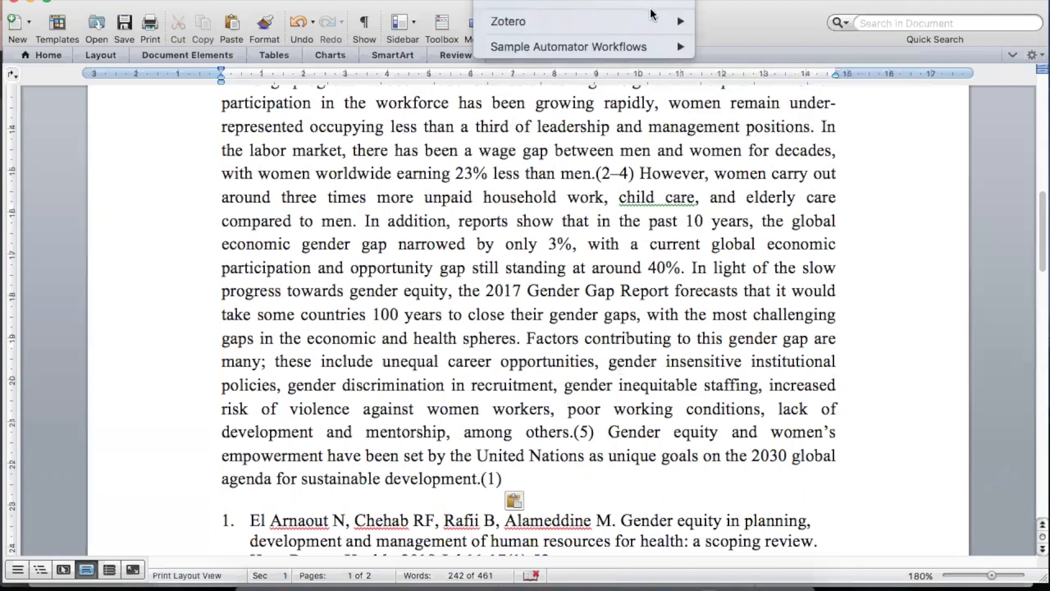
{"action": "mouse_move", "coordinate": [661, 18]}
{"action": "left_click", "coordinate": [742, 85]}
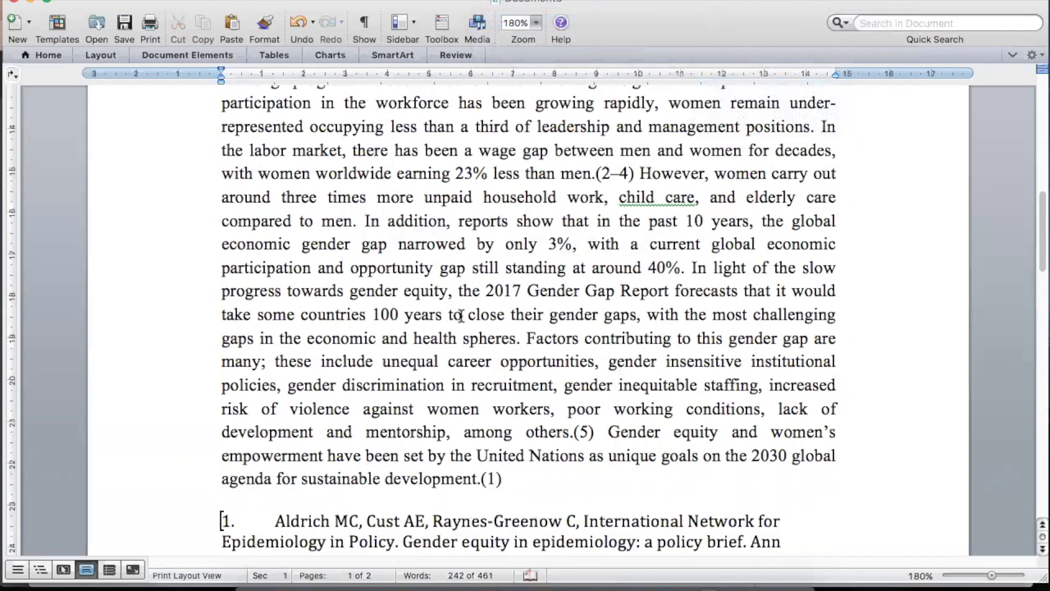
{"action": "scroll", "coordinate": [432, 389], "scroll_direction": "up", "scroll_amount": 3}
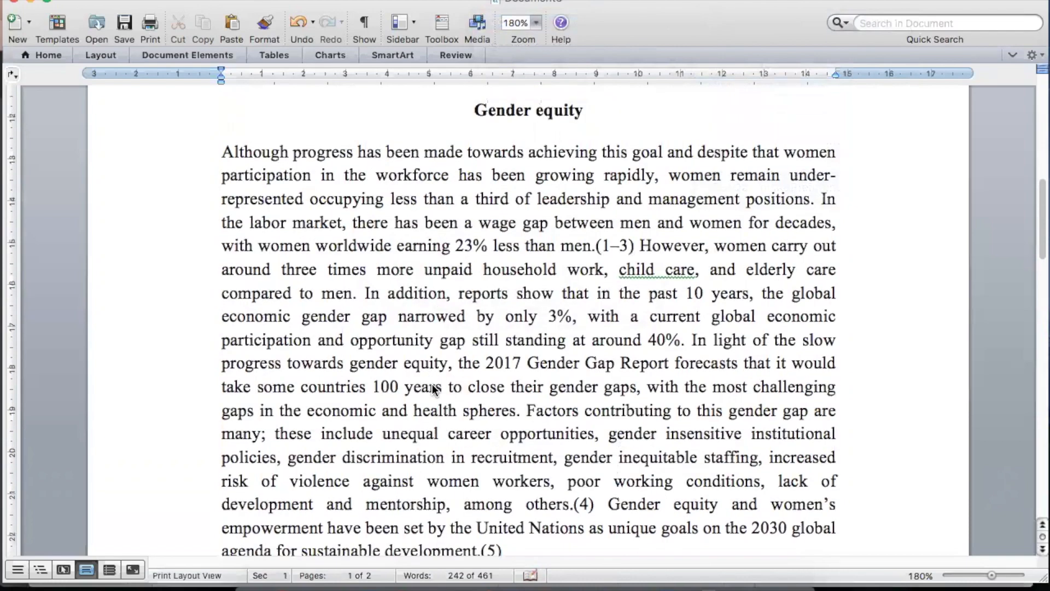
{"action": "scroll", "coordinate": [580, 279], "scroll_direction": "down", "scroll_amount": 4}
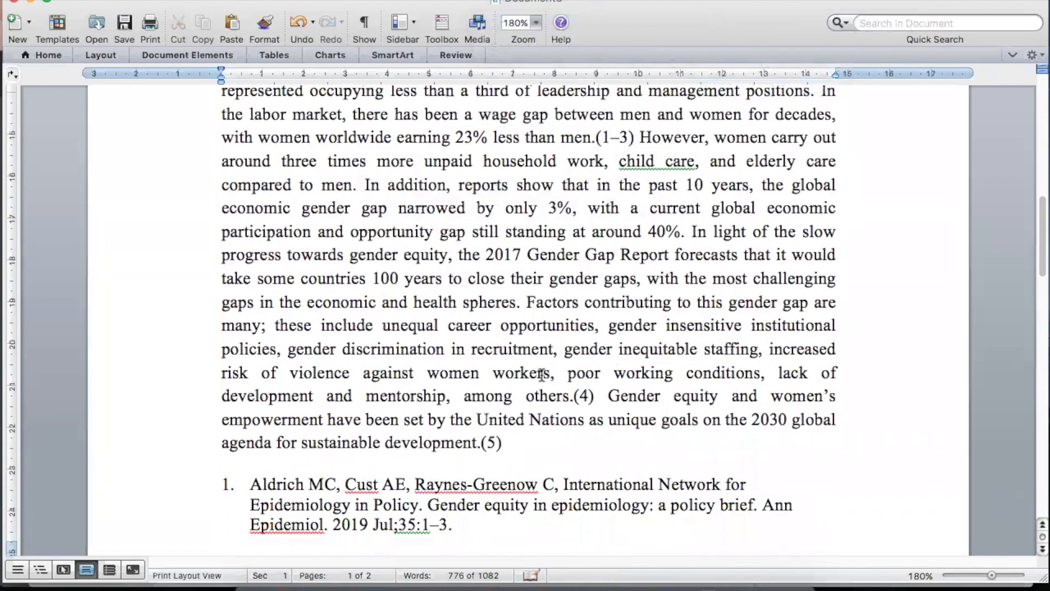
{"action": "scroll", "coordinate": [541, 374], "scroll_direction": "down", "scroll_amount": 10}
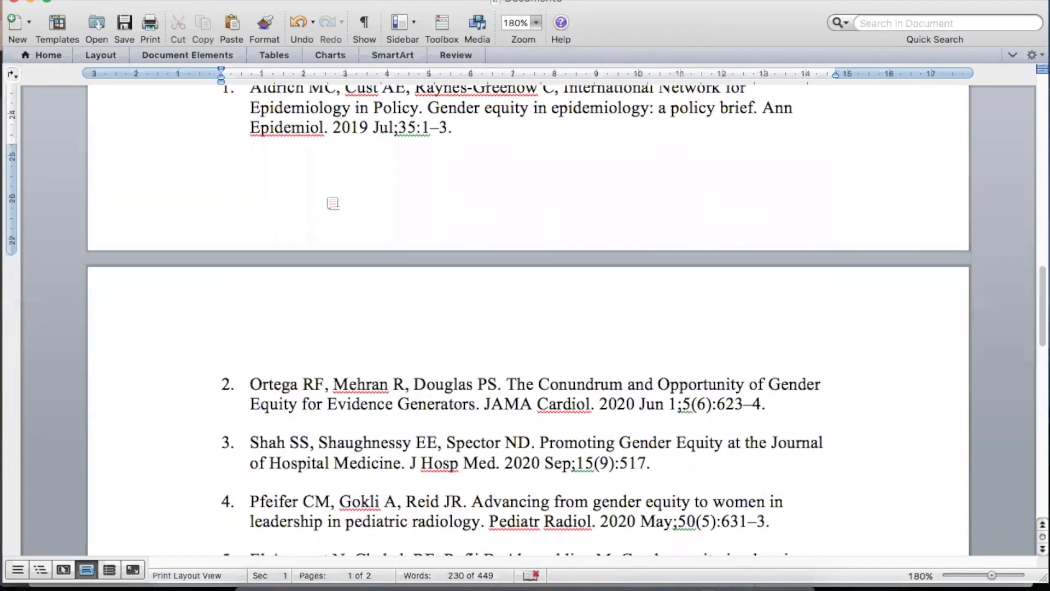
{"action": "scroll", "coordinate": [541, 323], "scroll_direction": "down", "scroll_amount": 6}
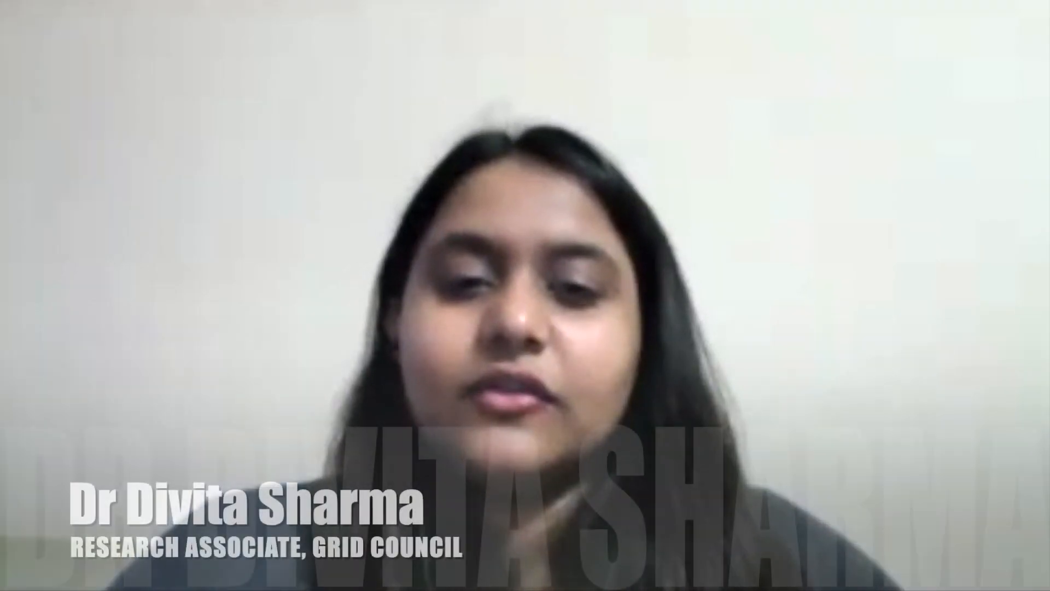